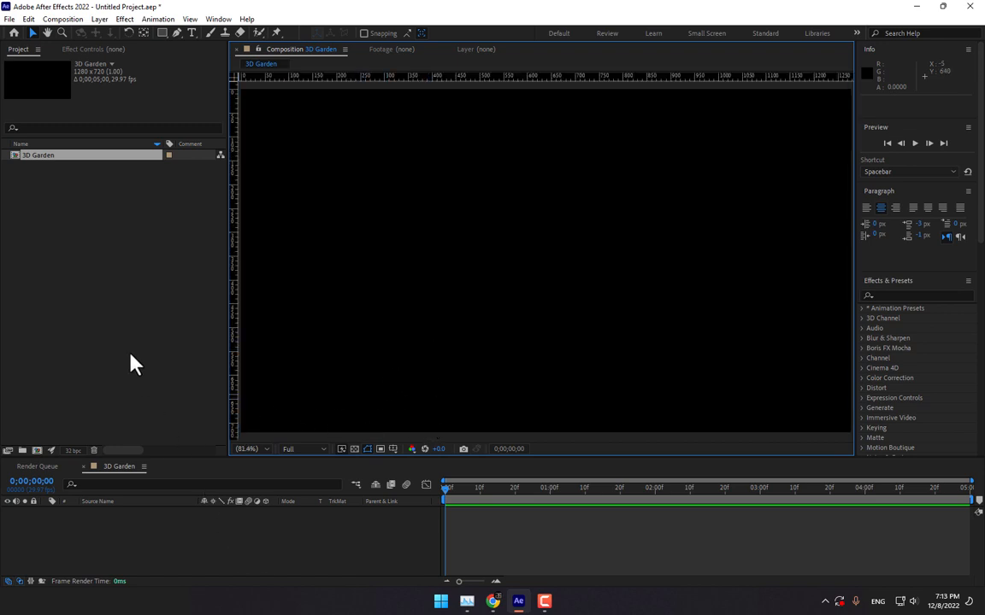
# Create a new solid layer named "3D Grass" in the 3D Garden composition.
pyautogui.rightClick(279, 552)
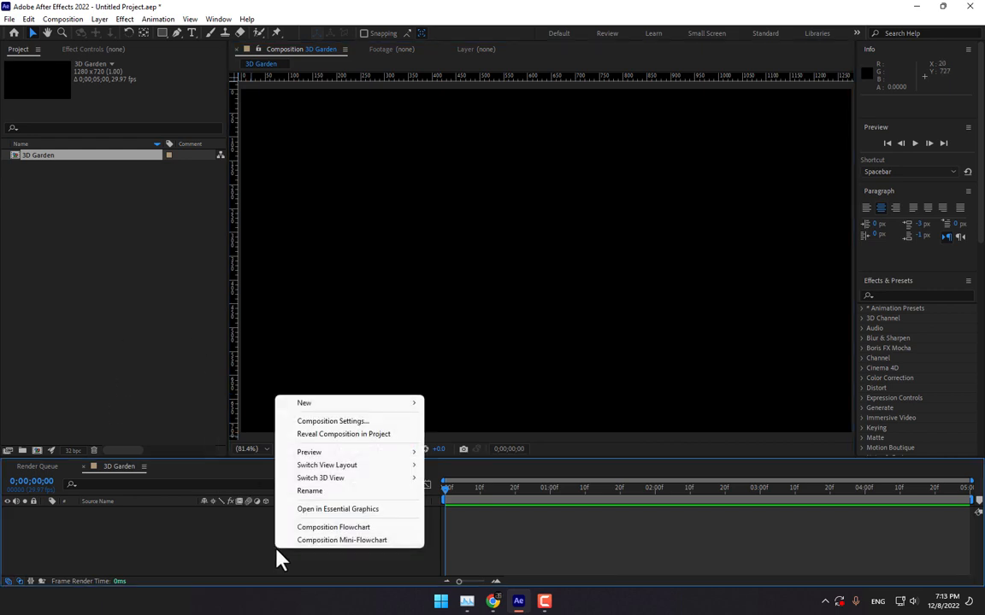
pyautogui.moveTo(342, 402)
pyautogui.click(511, 434)
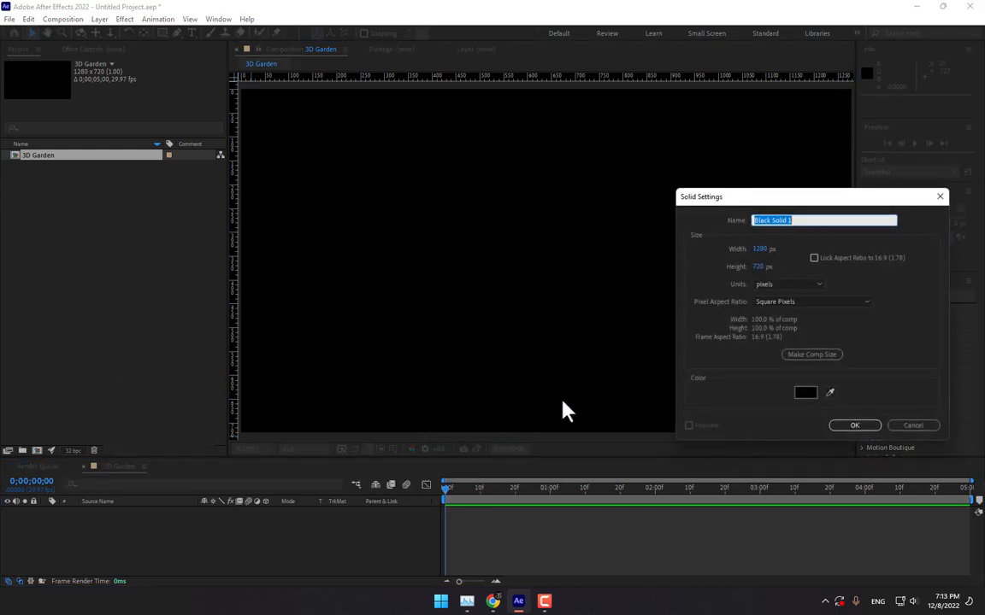
pyautogui.write('3D Grass')
pyautogui.press('Return')
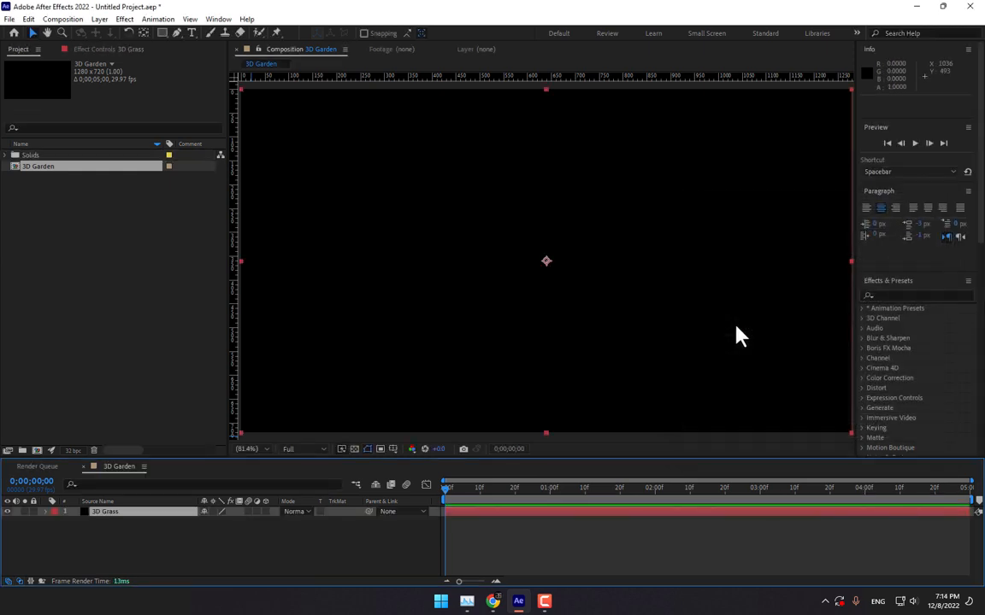
# Apply Video Copilot's Element effect to the 3D Grass solid and open its Scene Setup.
pyautogui.click(125, 20)
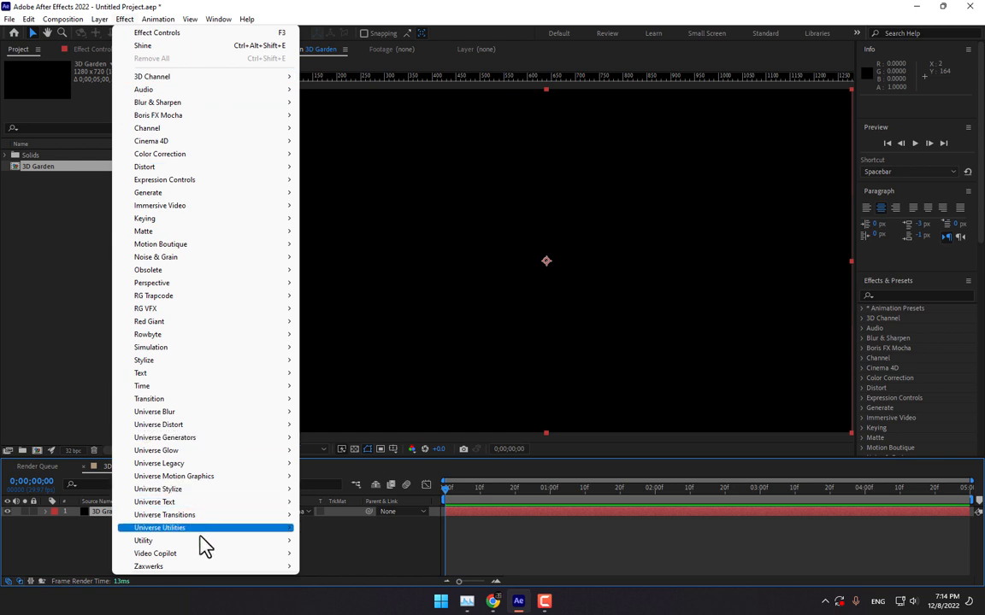
pyautogui.click(351, 554)
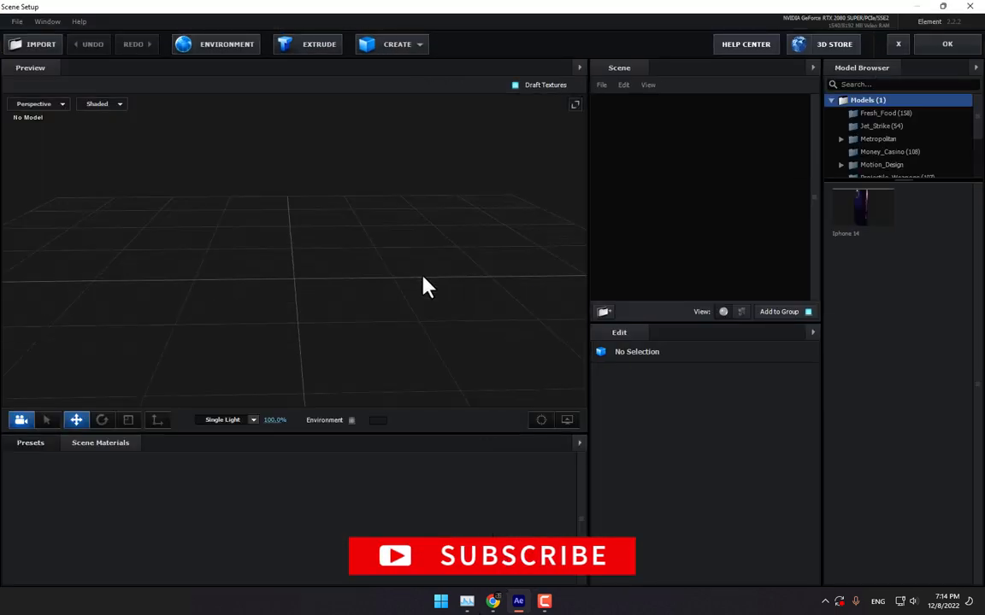
pyautogui.moveTo(422, 278); pyautogui.dragTo(416, 266)
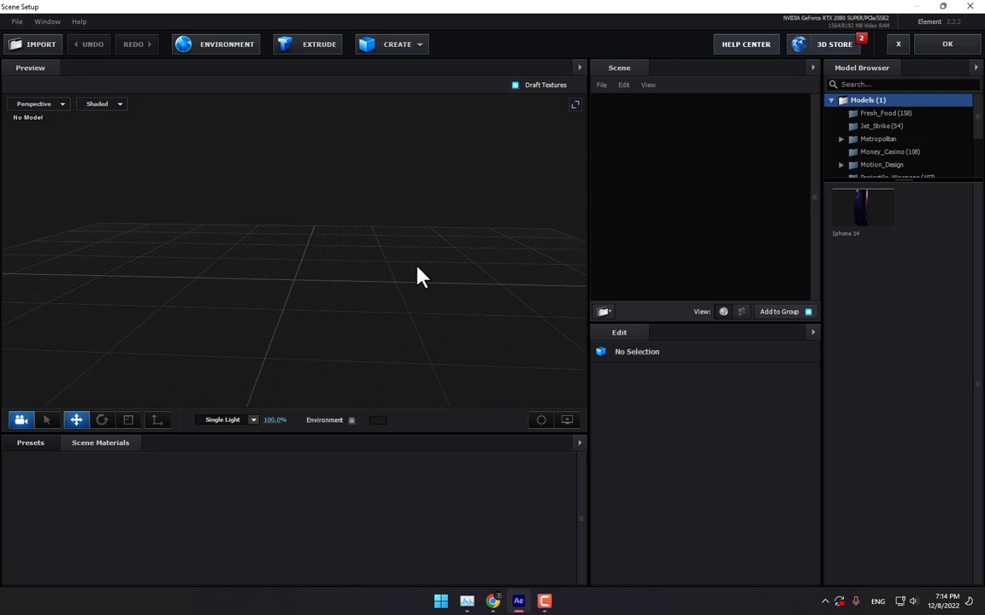
# Add the grass_patch model from the Starter_Pack_Physical collection and assign its folder to group 1.
pyautogui.scroll(-3, 890, 158)
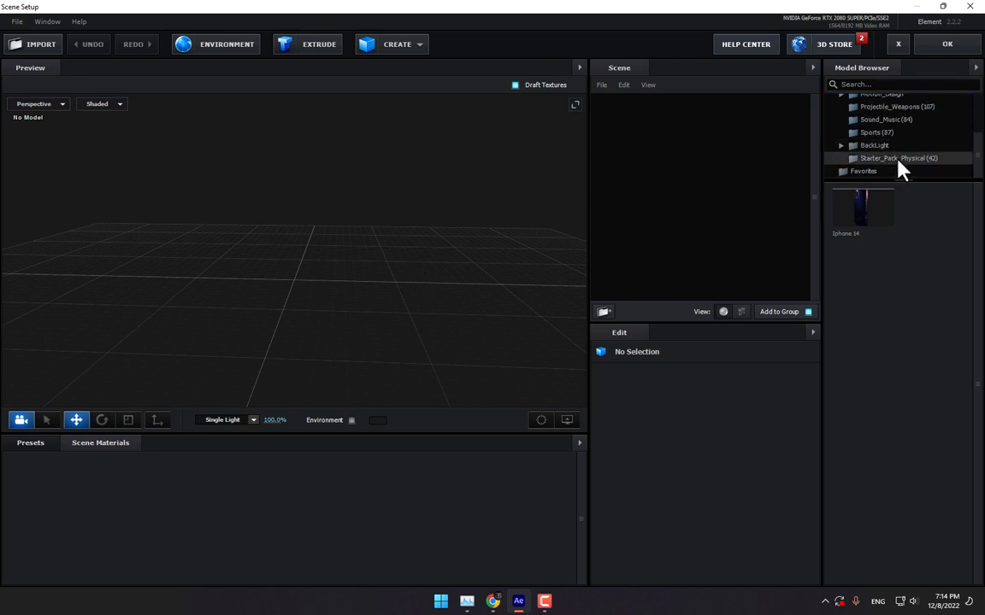
pyautogui.click(898, 160)
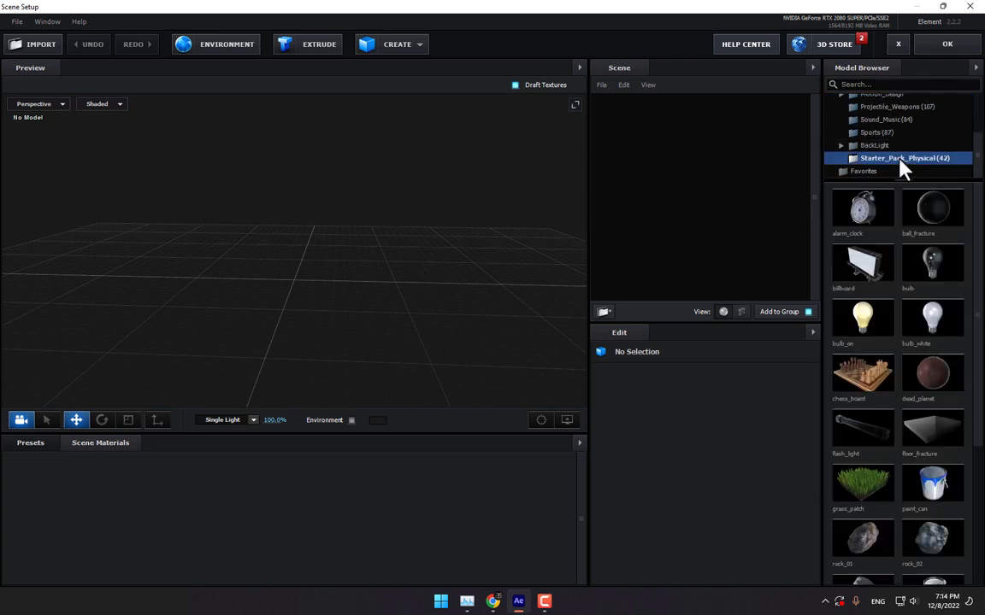
pyautogui.click(862, 486)
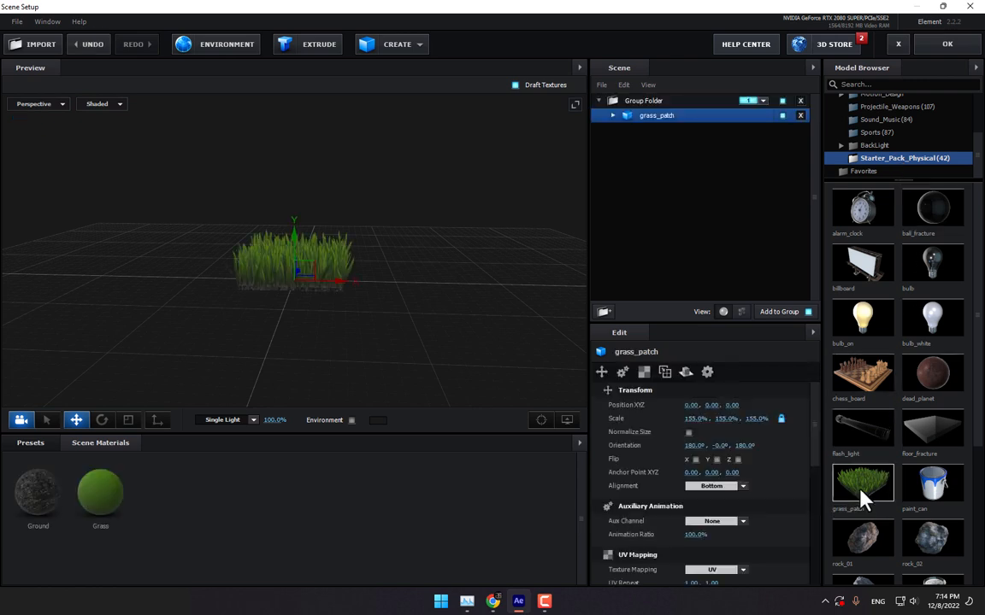
pyautogui.moveTo(459, 293); pyautogui.dragTo(456, 285)
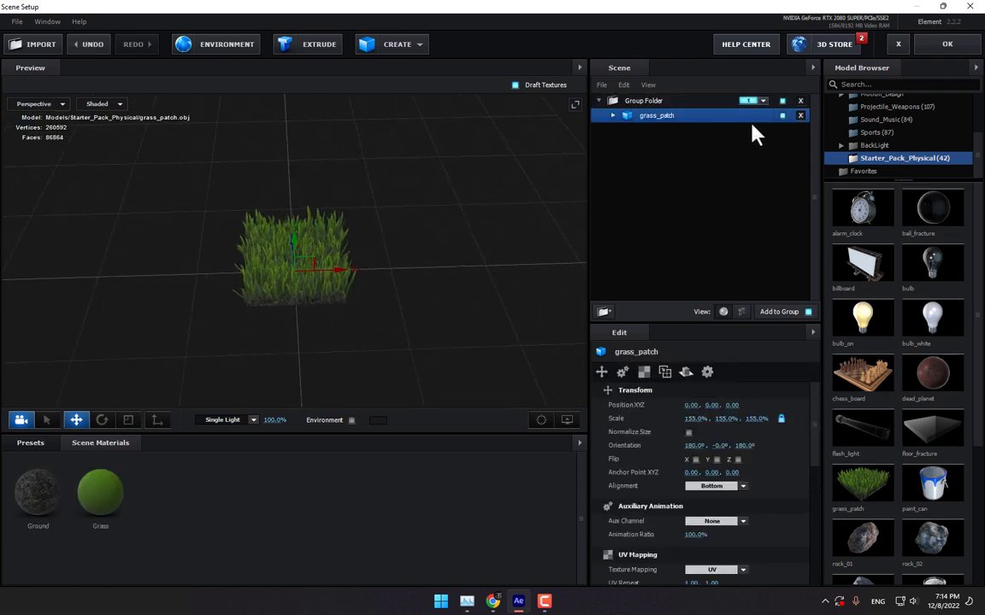
pyautogui.click(762, 101)
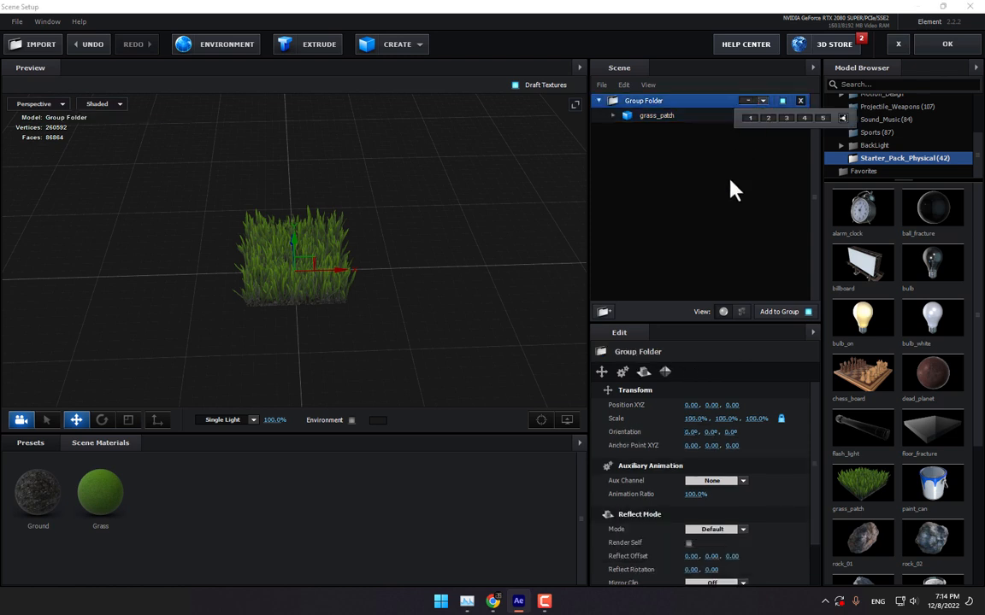
pyautogui.click(750, 118)
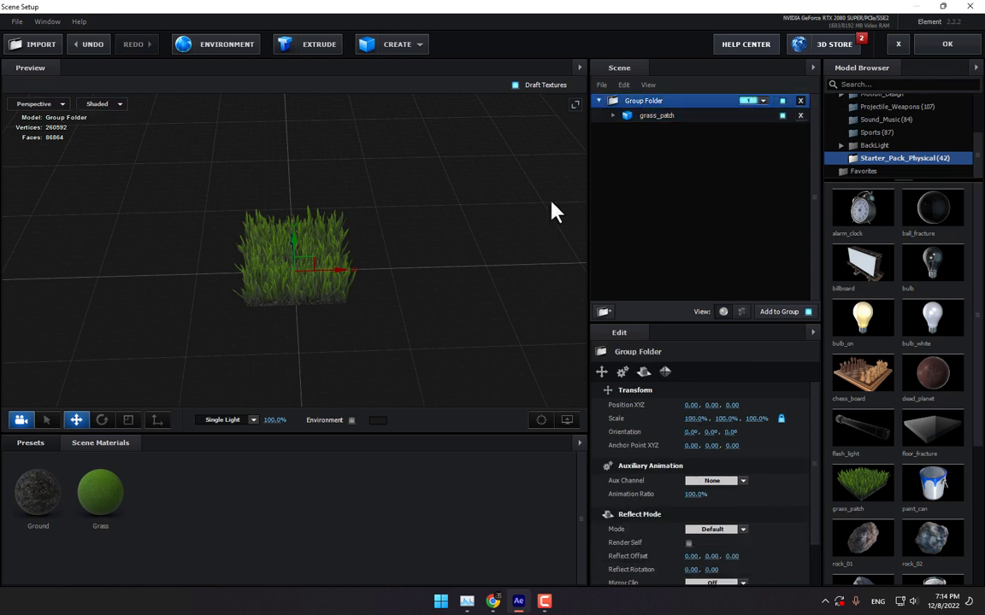
# Add the rock_02 model to the scene, move it out of the grass folder and assign it to group 2.
pyautogui.scroll(-3, 911, 442)
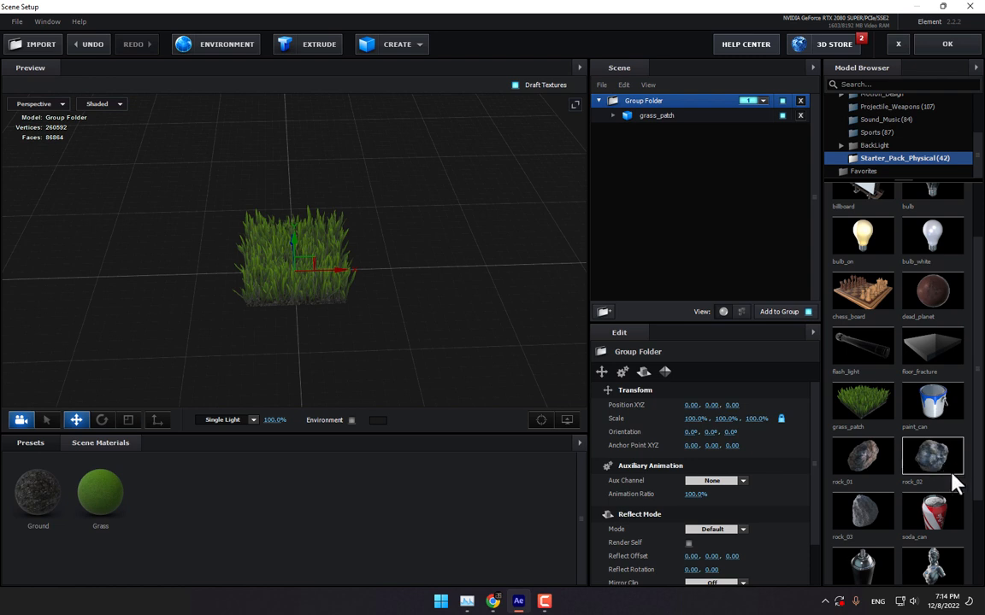
pyautogui.click(934, 454)
pyautogui.moveTo(531, 314); pyautogui.dragTo(556, 313)
pyautogui.moveTo(780, 118); pyautogui.dragTo(767, 185)
pyautogui.click(763, 130)
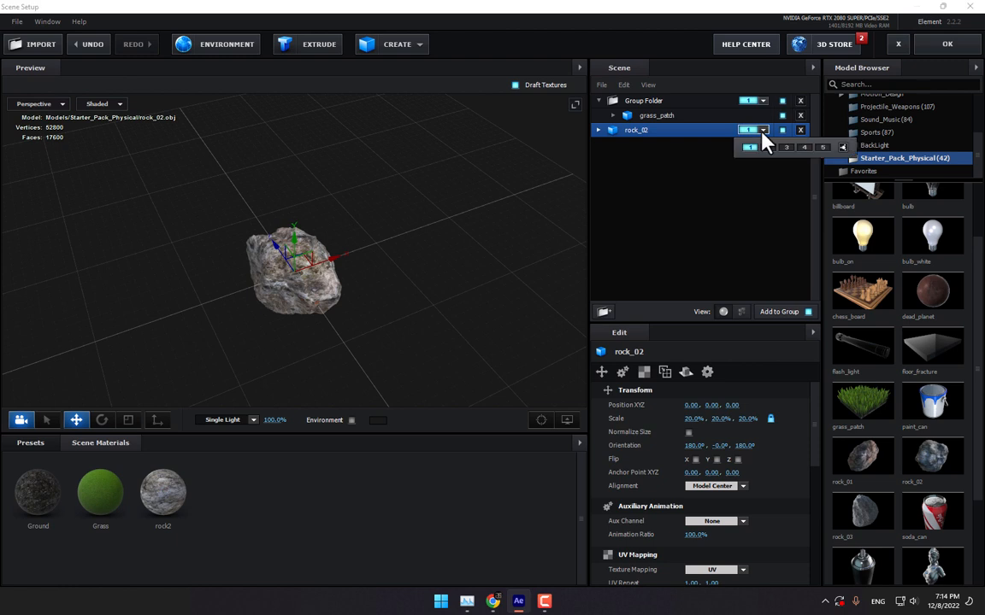
pyautogui.click(740, 220)
# Collapse the grass group folder and apply the Element scene to the composition.
pyautogui.click(599, 101)
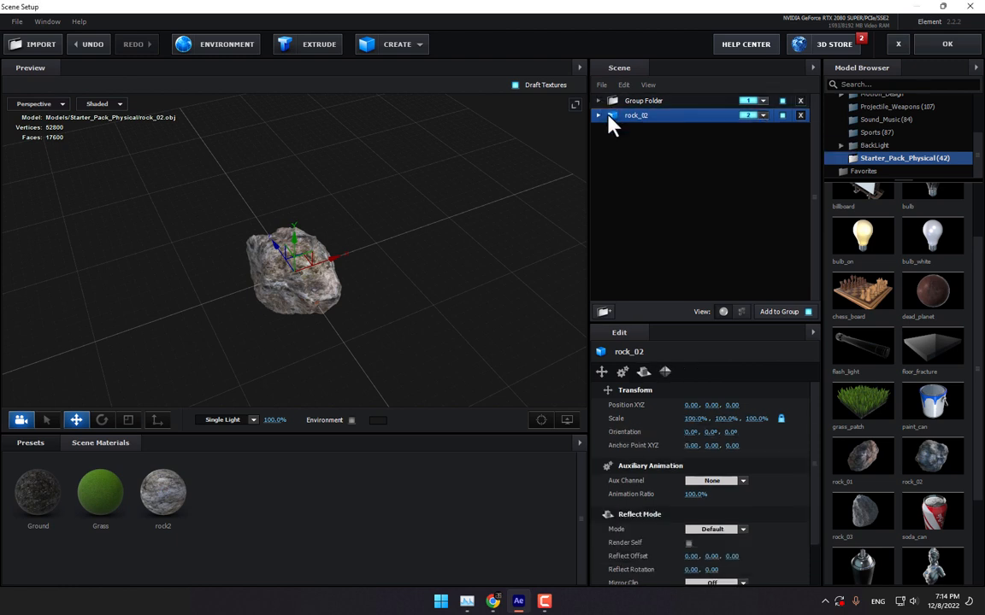
pyautogui.click(636, 101)
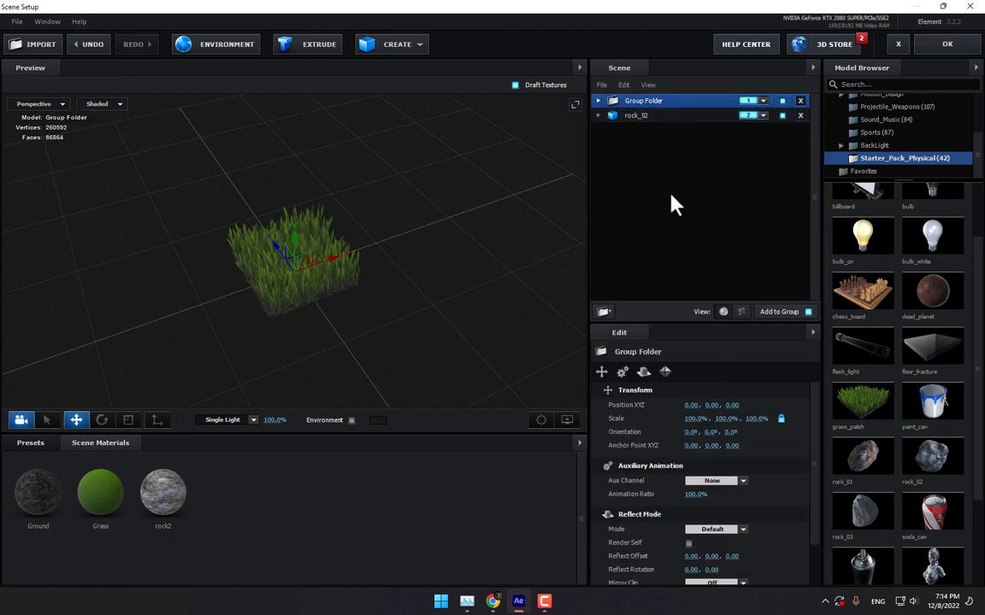
pyautogui.click(949, 48)
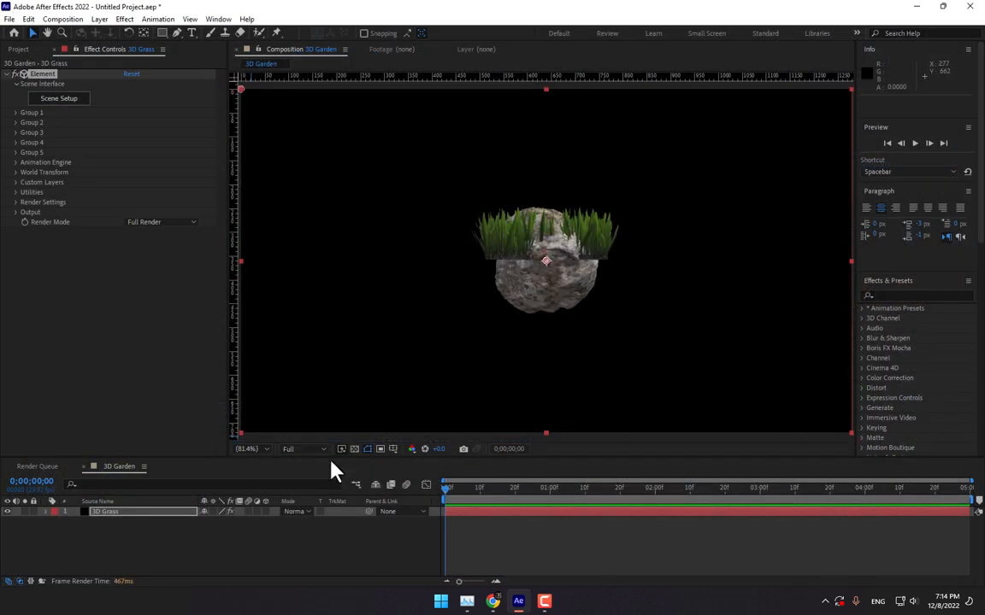
# Add a two-node camera with the 20mm preset to the composition.
pyautogui.rightClick(252, 536)
pyautogui.moveTo(312, 397)
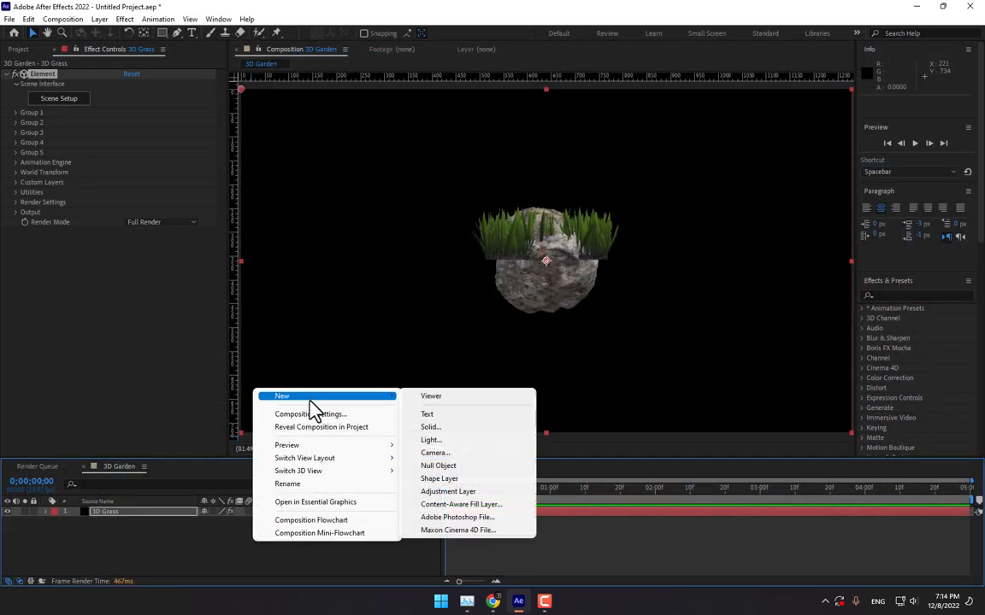
pyautogui.click(463, 453)
pyautogui.click(197, 176)
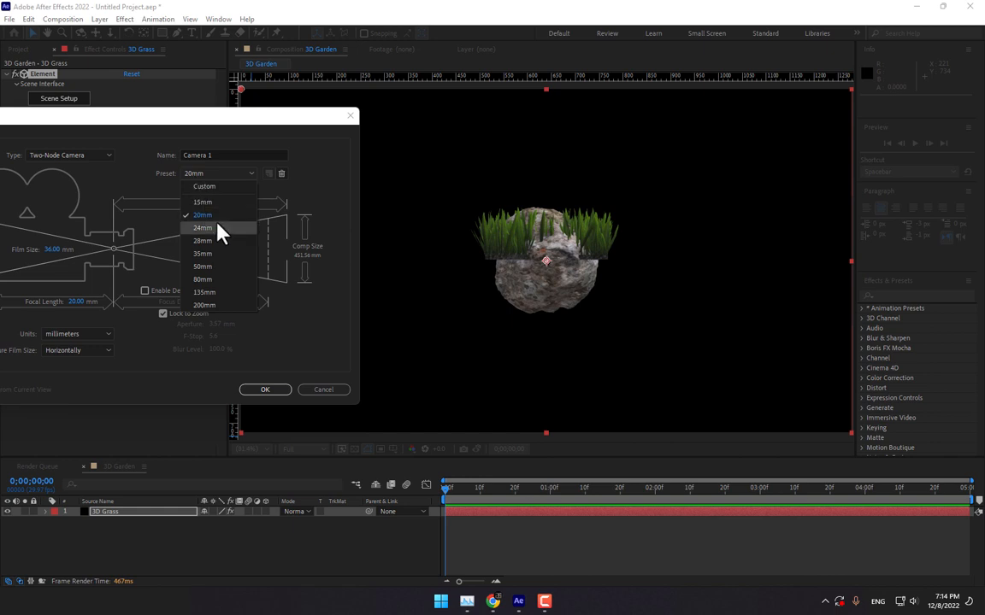
pyautogui.click(223, 216)
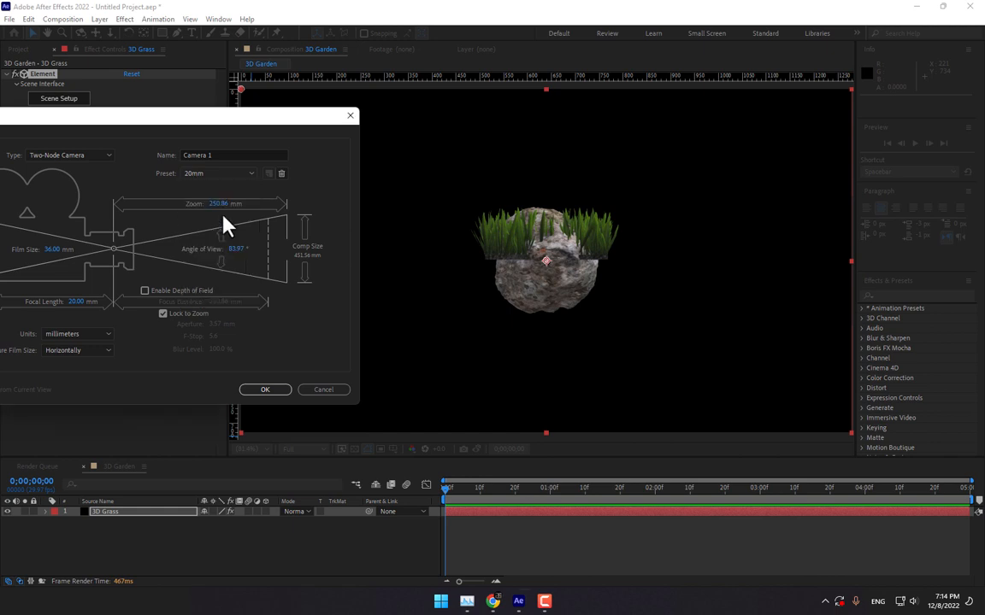
pyautogui.click(264, 390)
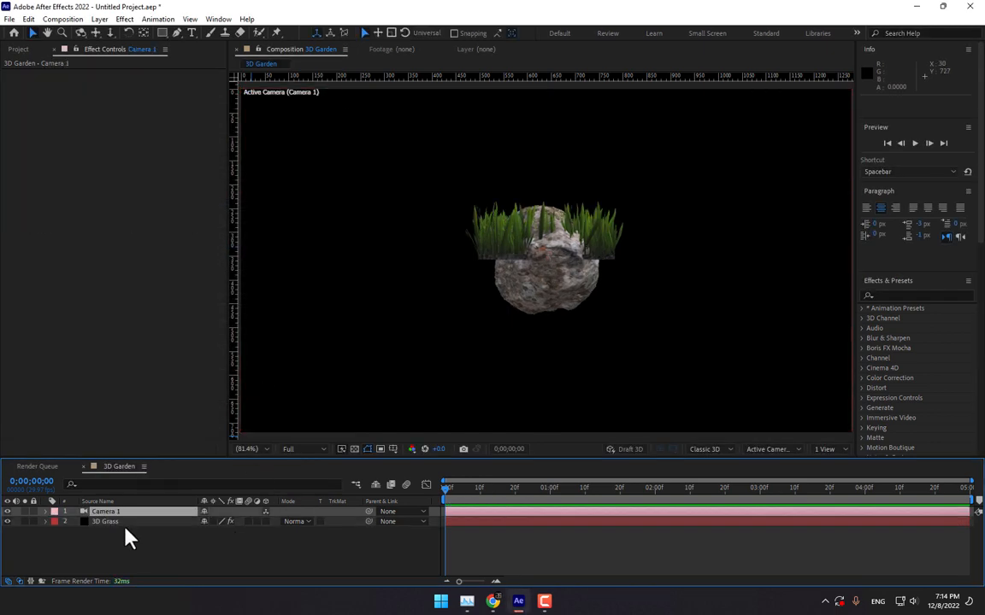
# On the 3D Grass layer, set Group 1's replicator shape to Plane and its particle count to 100.
pyautogui.click(119, 531)
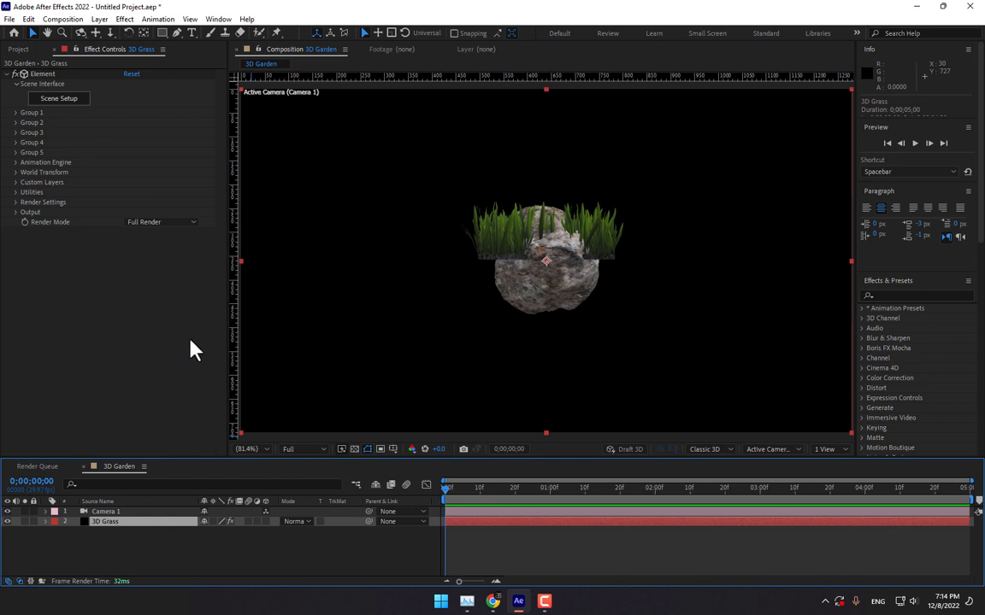
pyautogui.click(14, 113)
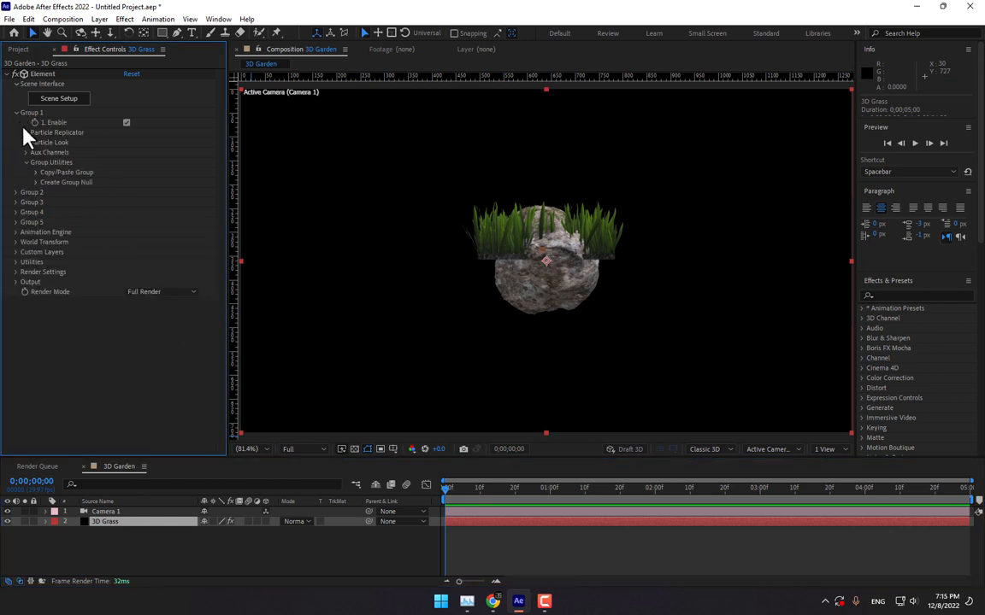
pyautogui.click(26, 132)
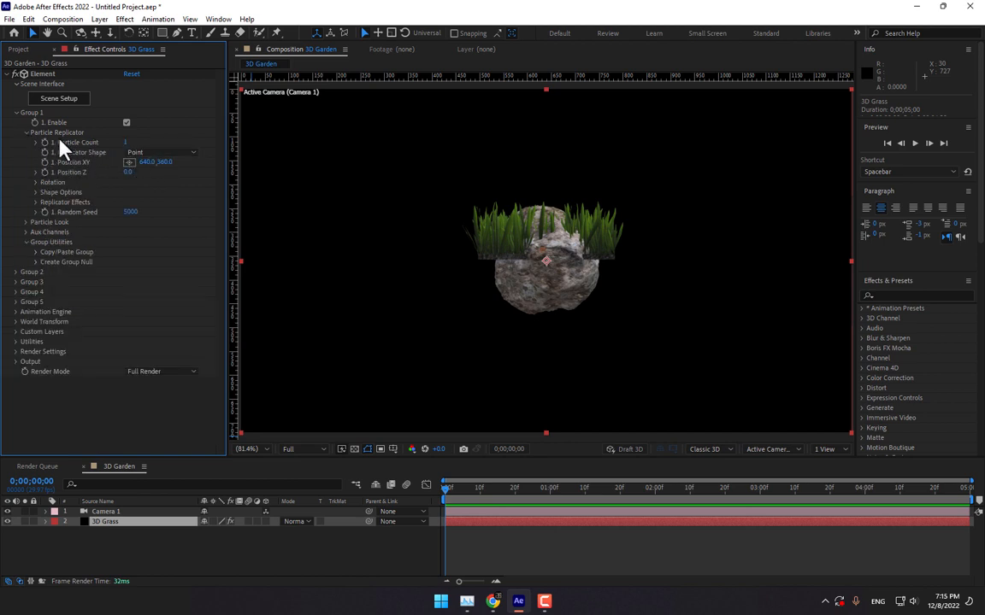
pyautogui.click(159, 152)
pyautogui.click(173, 190)
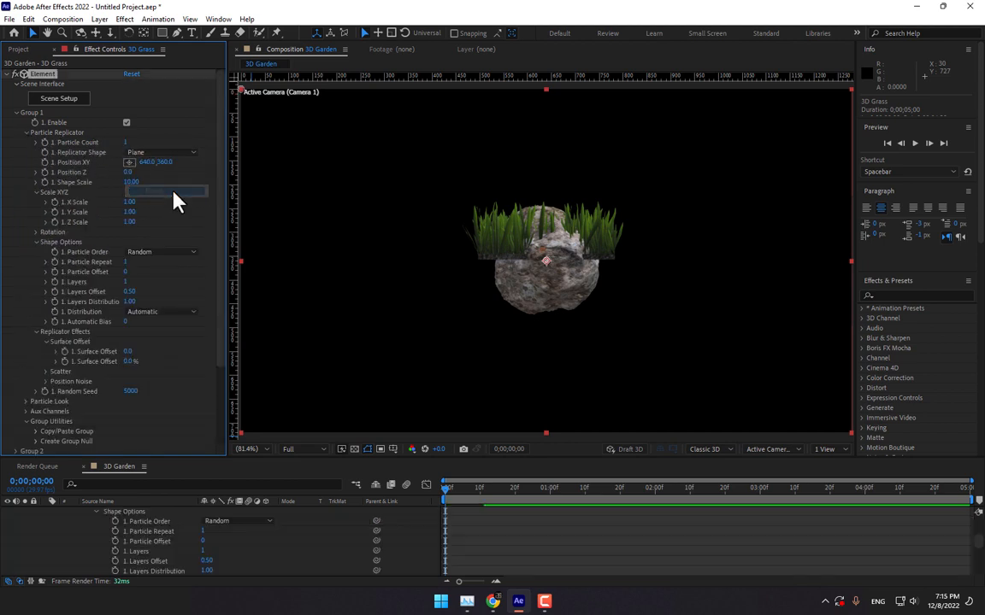
pyautogui.click(127, 143)
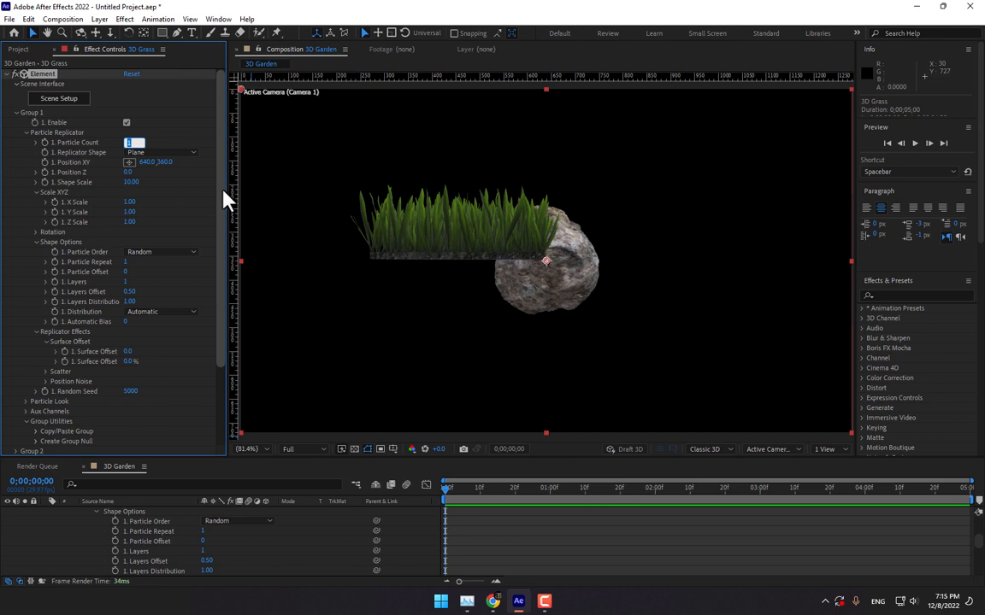
pyautogui.write('100')
pyautogui.press('Return')
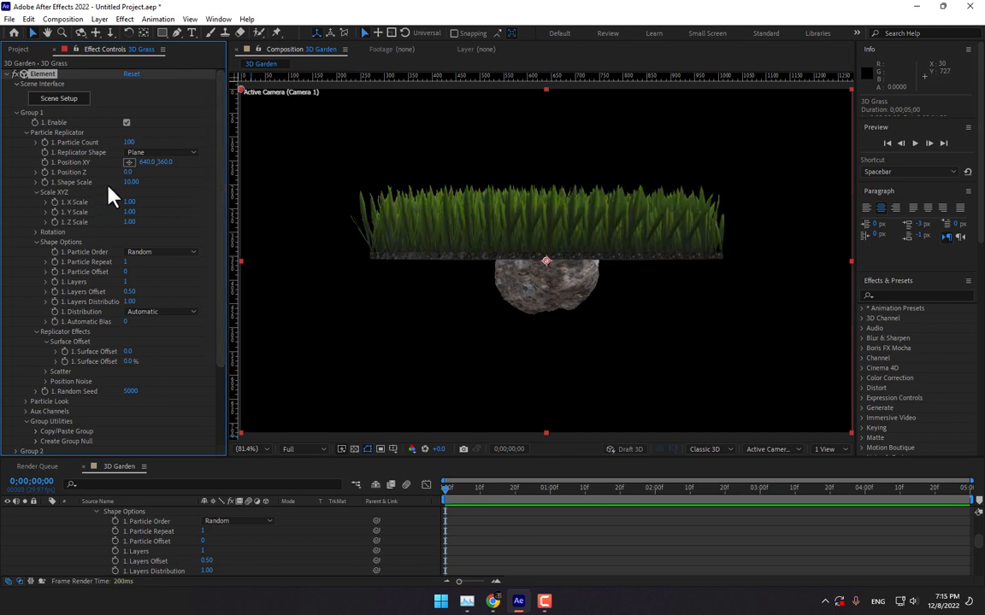
# Orbit the camera to look down over the grass field, setting Group 1's shape scale to 75 and finally to 85.60.
pyautogui.click(129, 182)
pyautogui.write('75')
pyautogui.press('Return')
pyautogui.click(81, 32)
pyautogui.moveTo(524, 245); pyautogui.dragTo(414, 233)
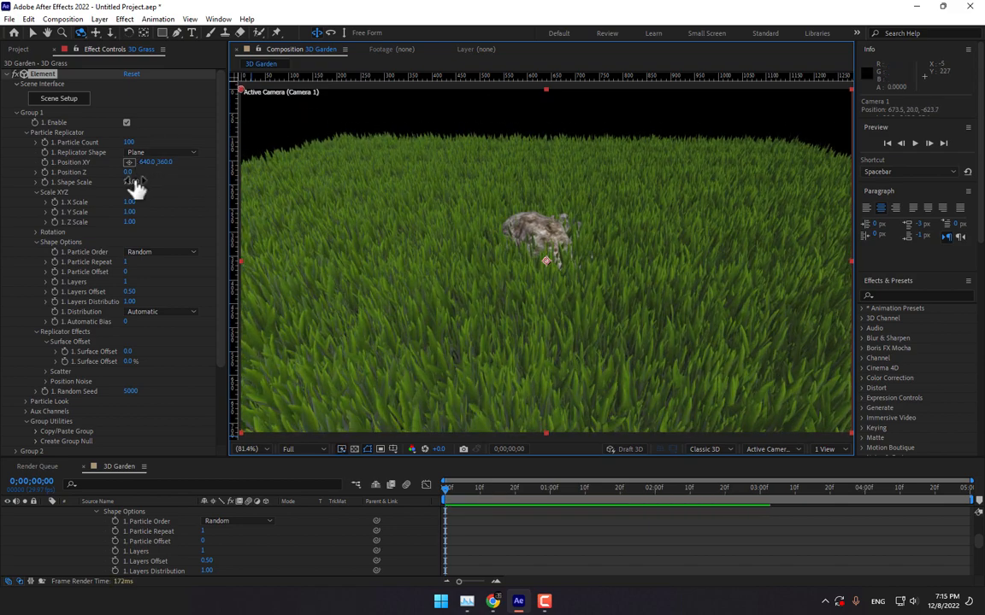
pyautogui.moveTo(131, 182); pyautogui.dragTo(219, 202)
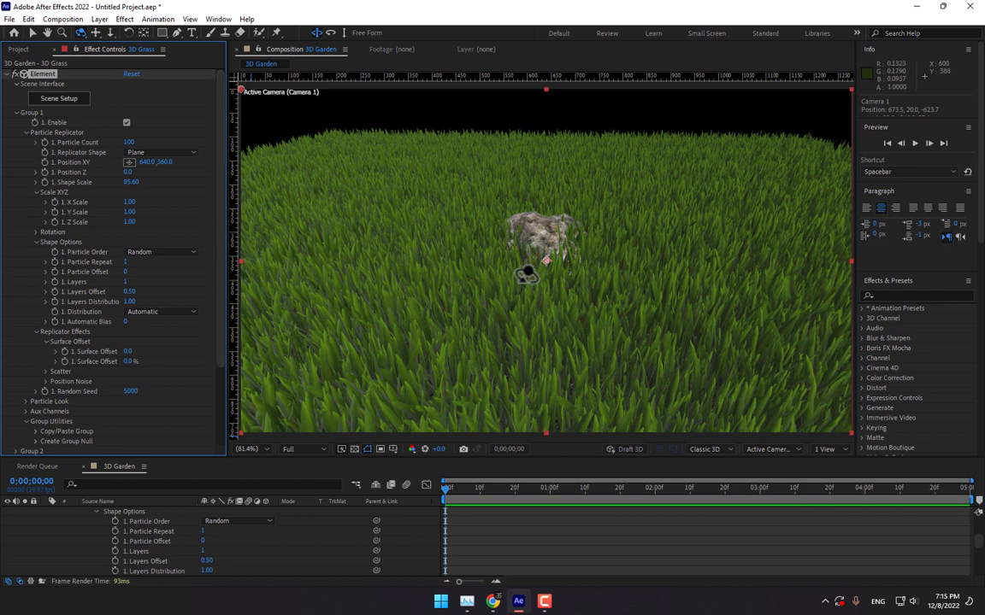
# Enable Bend in Group 1's Deform settings, with a bend angle of 1.5° and a bend direction of 2°.
pyautogui.click(15, 114)
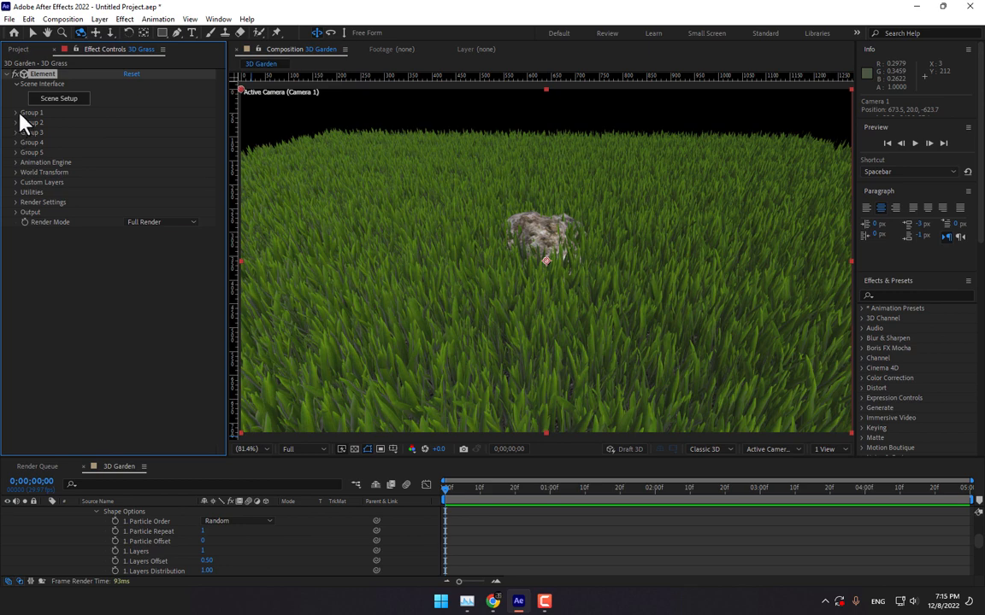
pyautogui.click(15, 114)
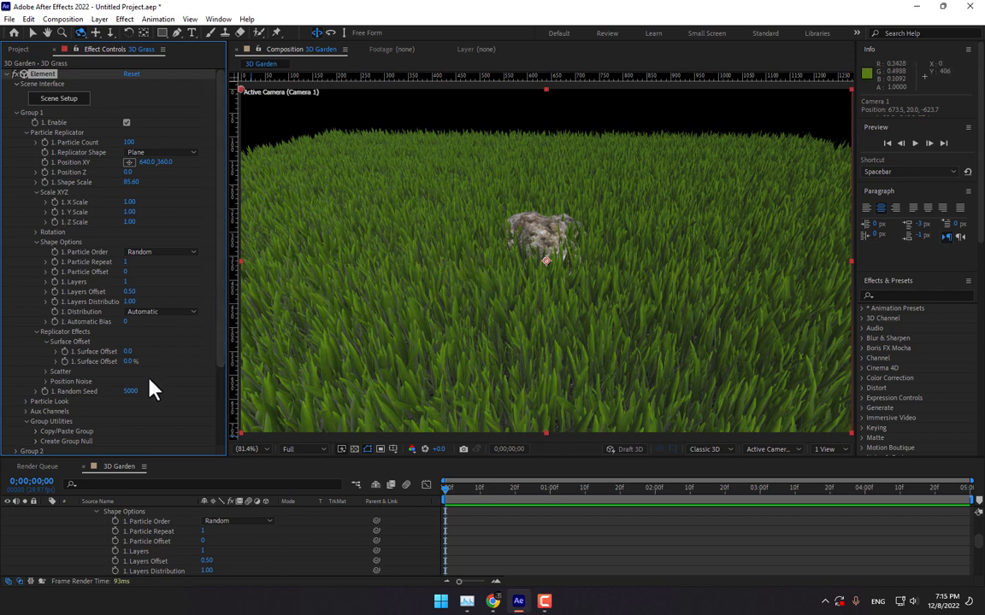
pyautogui.click(25, 401)
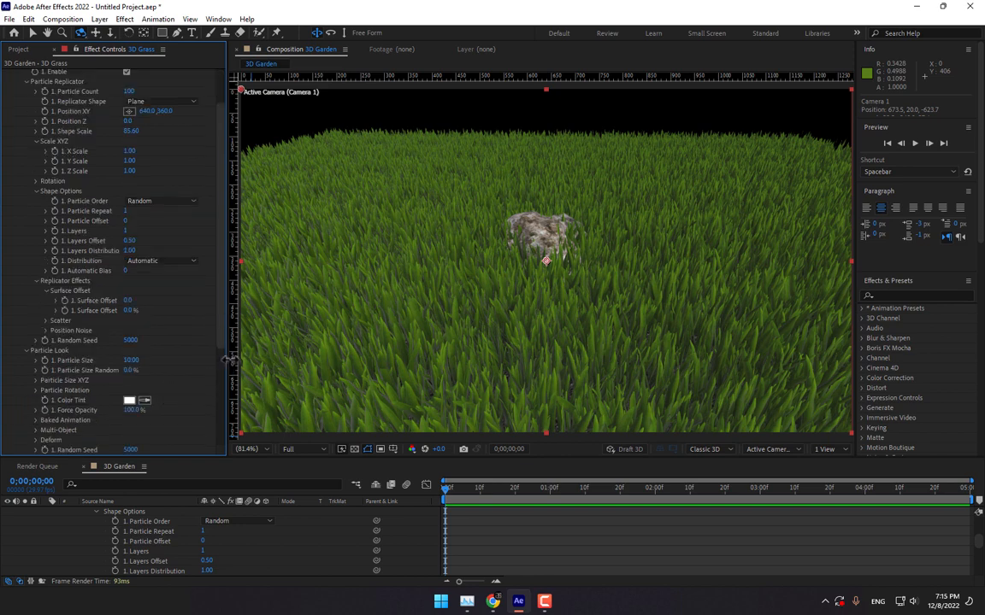
pyautogui.click(37, 439)
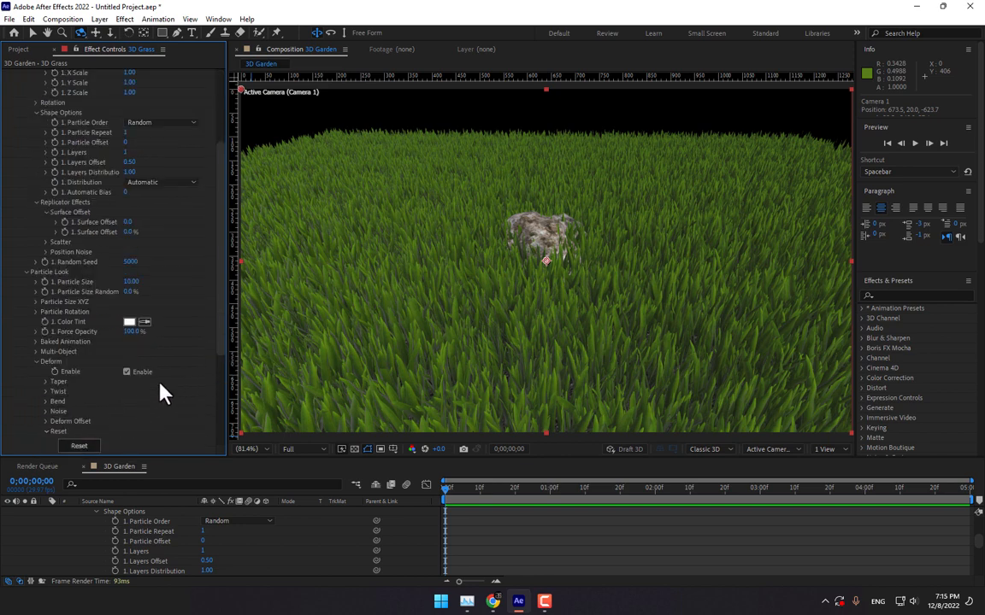
pyautogui.click(46, 403)
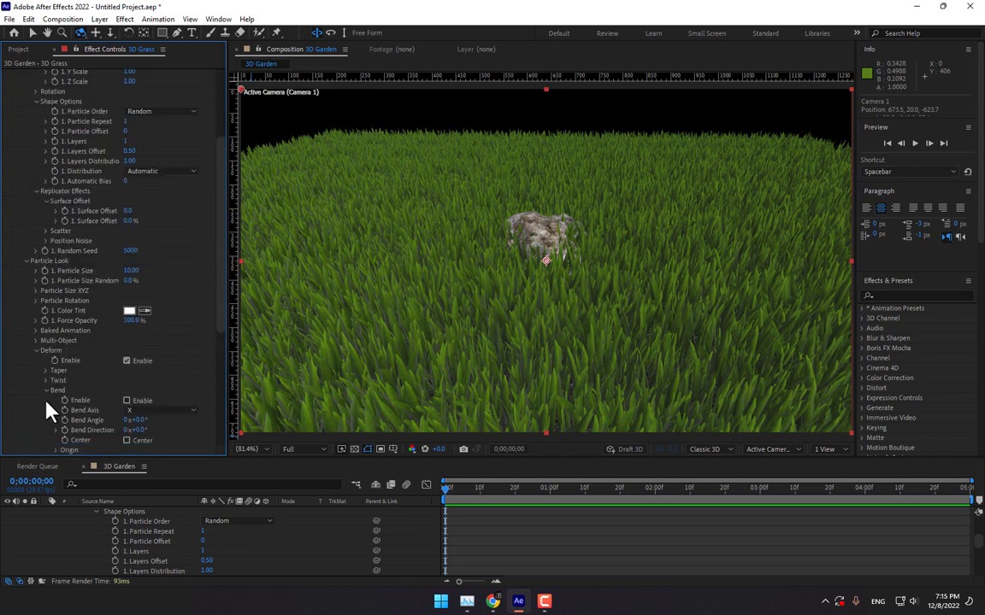
pyautogui.click(127, 400)
pyautogui.click(138, 420)
pyautogui.write('1.5')
pyautogui.press('Tab')
pyautogui.press('Tab')
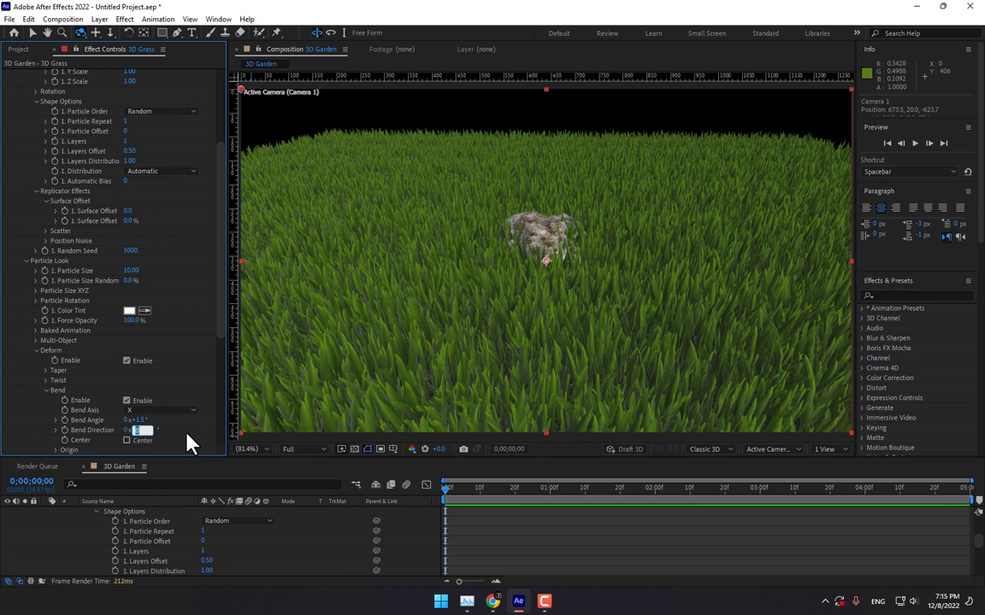
pyautogui.write('2')
pyautogui.press('Return')
# Keyframe the bend origin's Orientation Y from 0 at the composition's start to 5 revolutions at its end, and preview the grass motion.
pyautogui.scroll(-2, 190, 443)
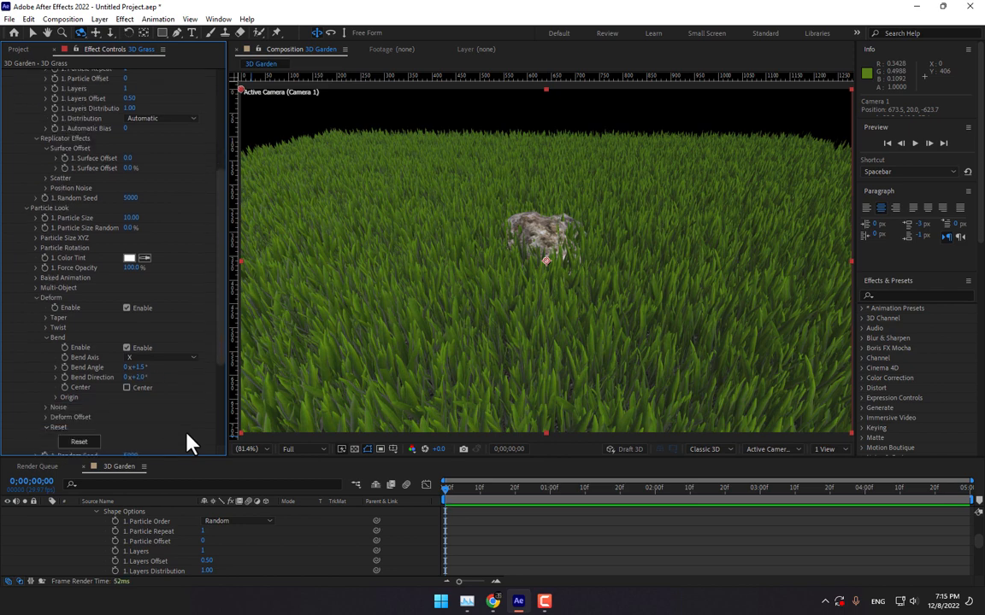
pyautogui.click(56, 399)
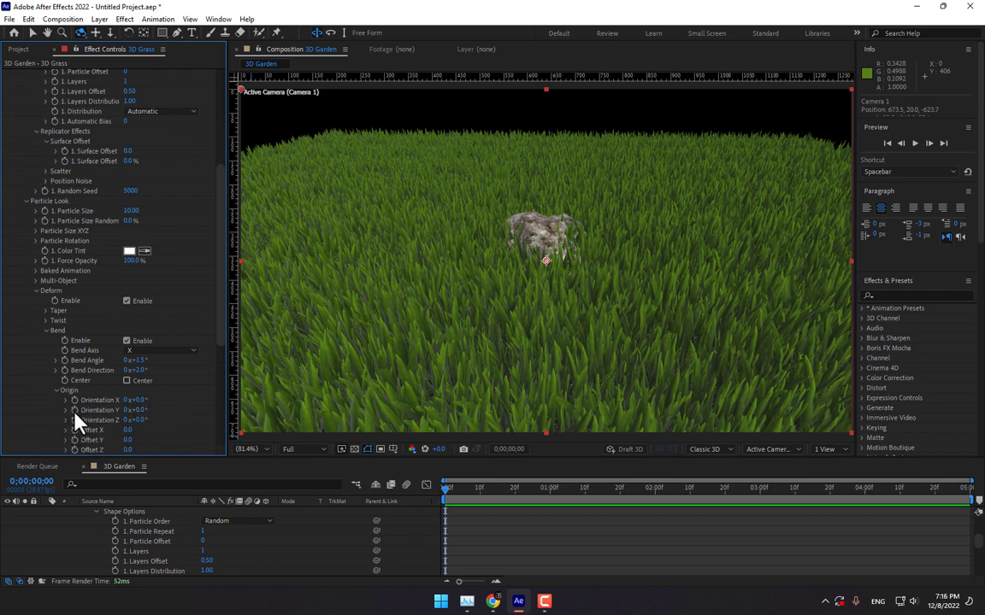
pyautogui.press('End')
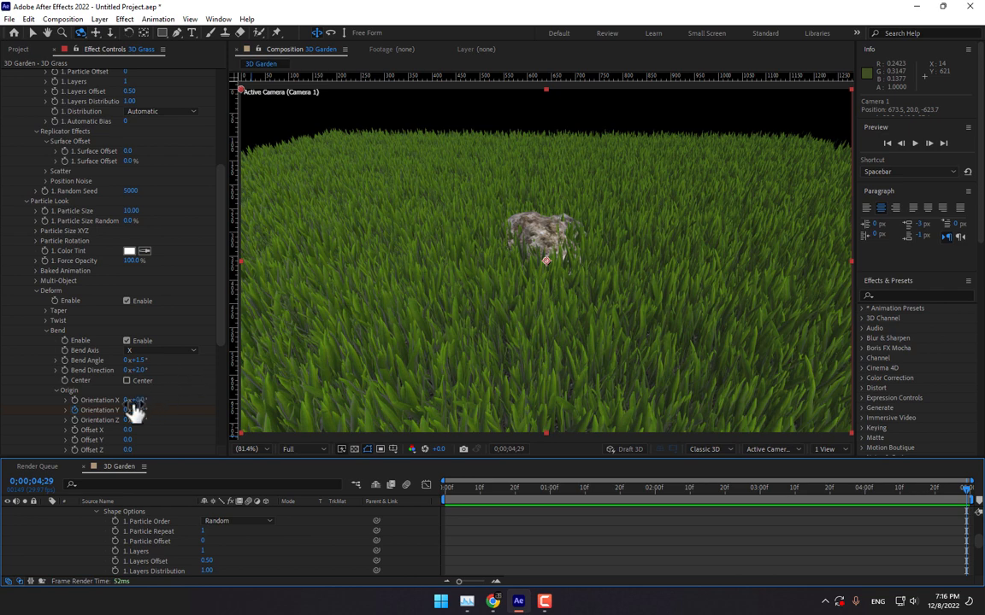
pyautogui.click(129, 410)
pyautogui.write('5')
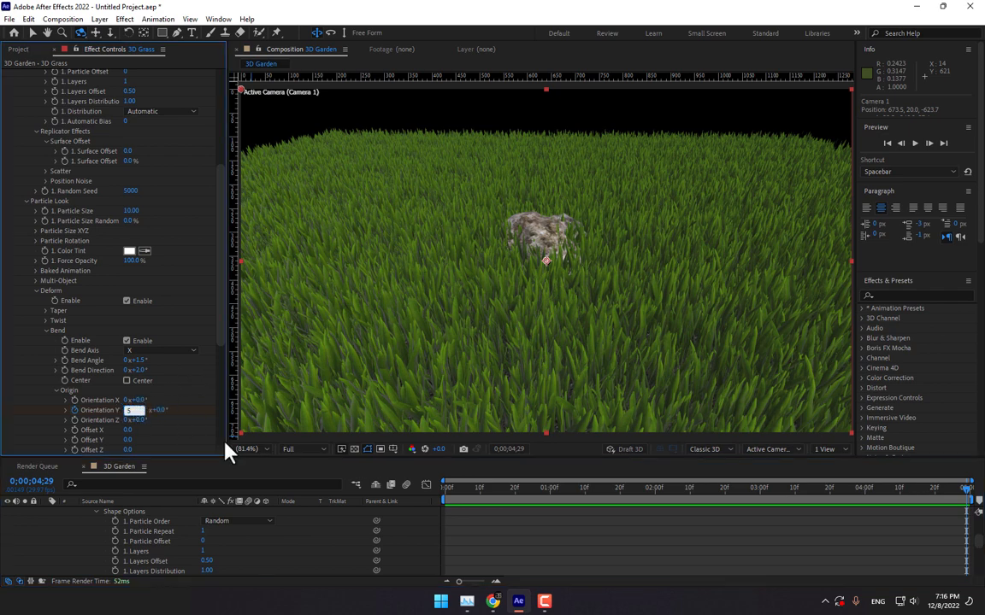
pyautogui.press('Return')
pyautogui.press('space')
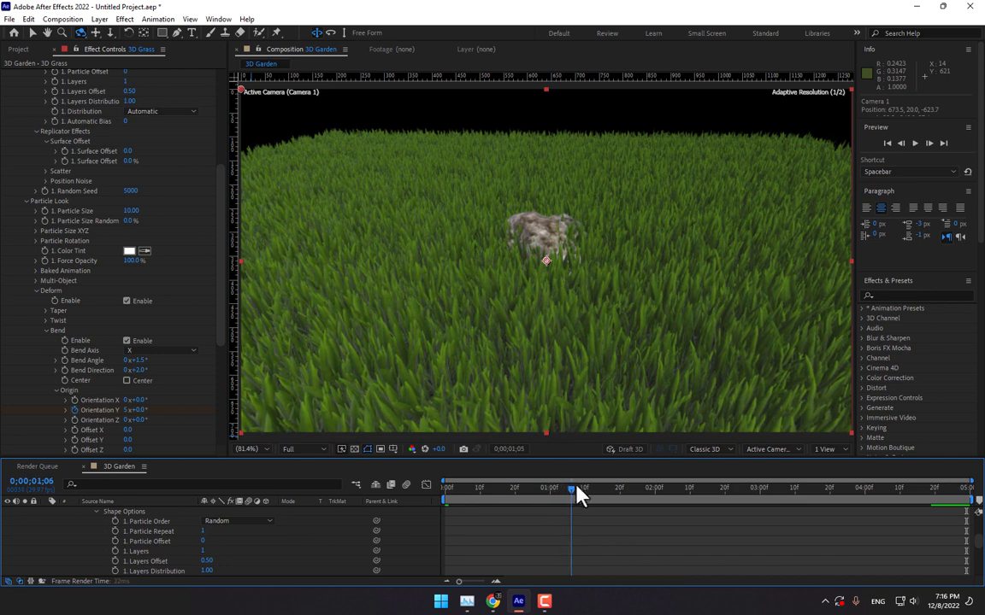
pyautogui.moveTo(602, 478); pyautogui.dragTo(660, 493)
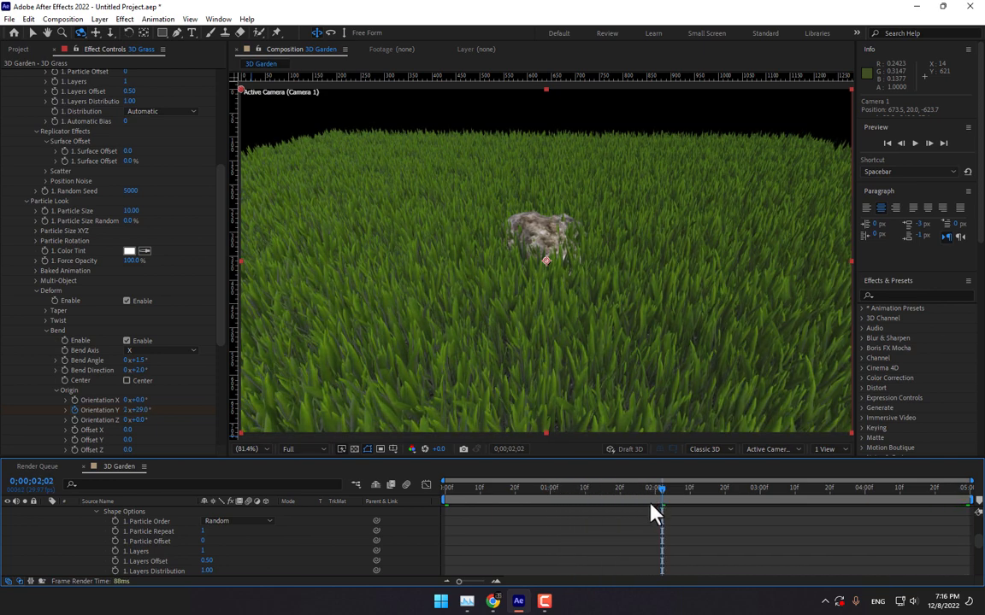
# Move the Group 2 rock back into the grass field, with an X position of 564 and a Z position of 590.
pyautogui.click(37, 291)
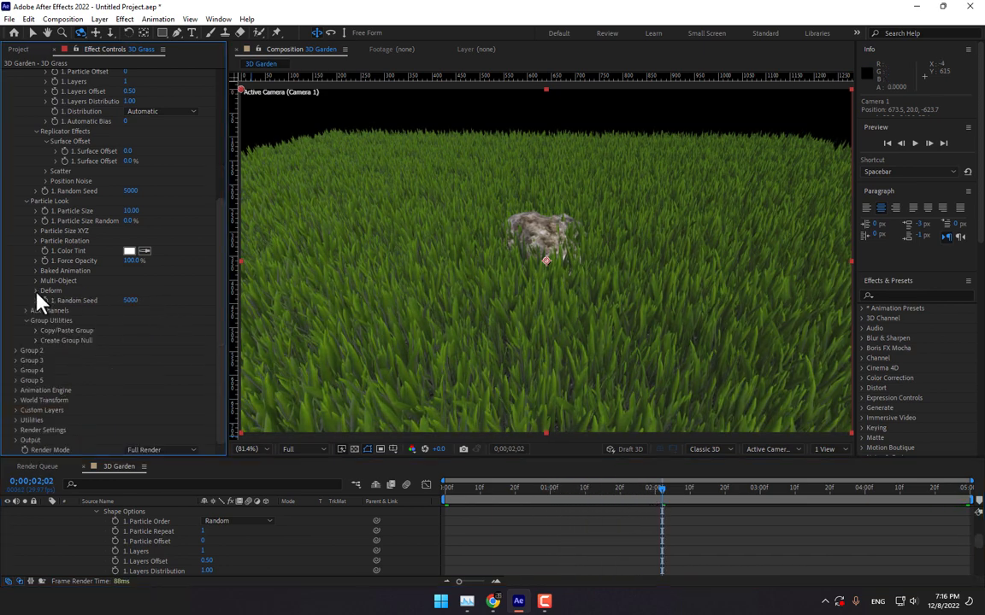
pyautogui.scroll(5, 43, 239)
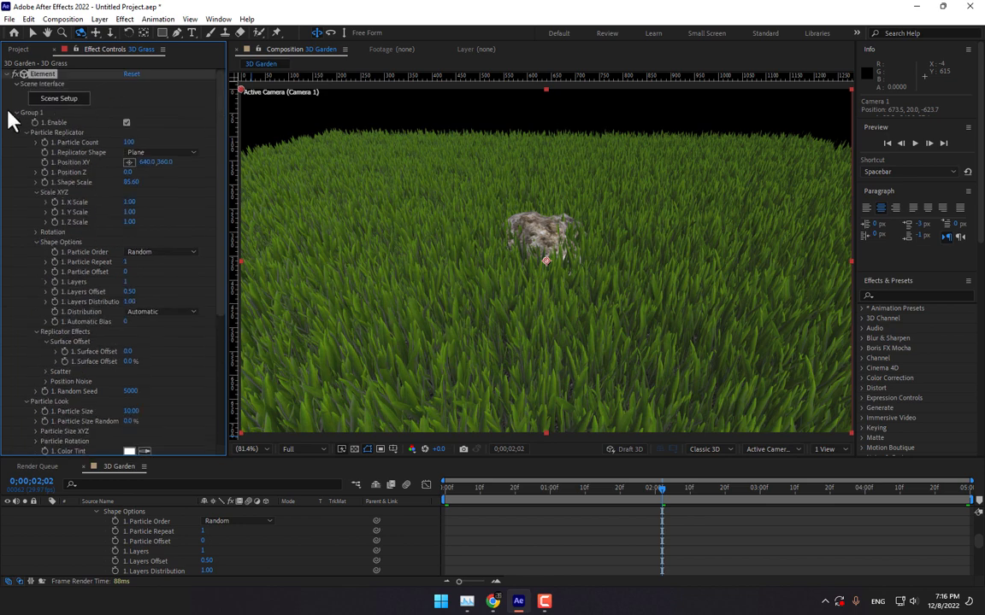
pyautogui.click(15, 113)
pyautogui.click(15, 123)
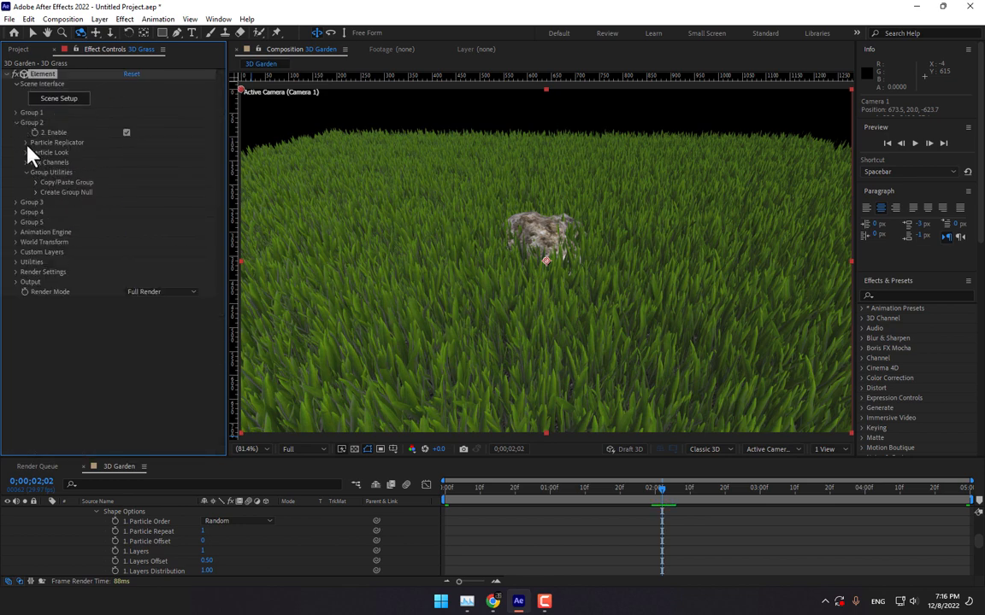
pyautogui.click(25, 143)
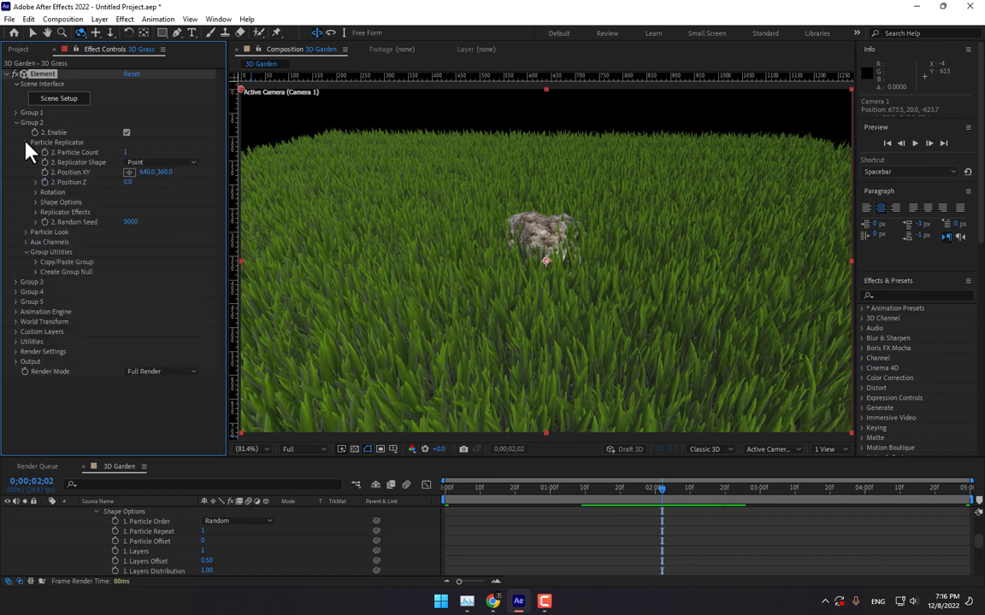
pyautogui.moveTo(150, 172)
pyautogui.mouseDown()
pyautogui.moveTo(106, 167)
pyautogui.moveTo(177, 181)
pyautogui.moveTo(162, 182)
pyautogui.mouseUp()
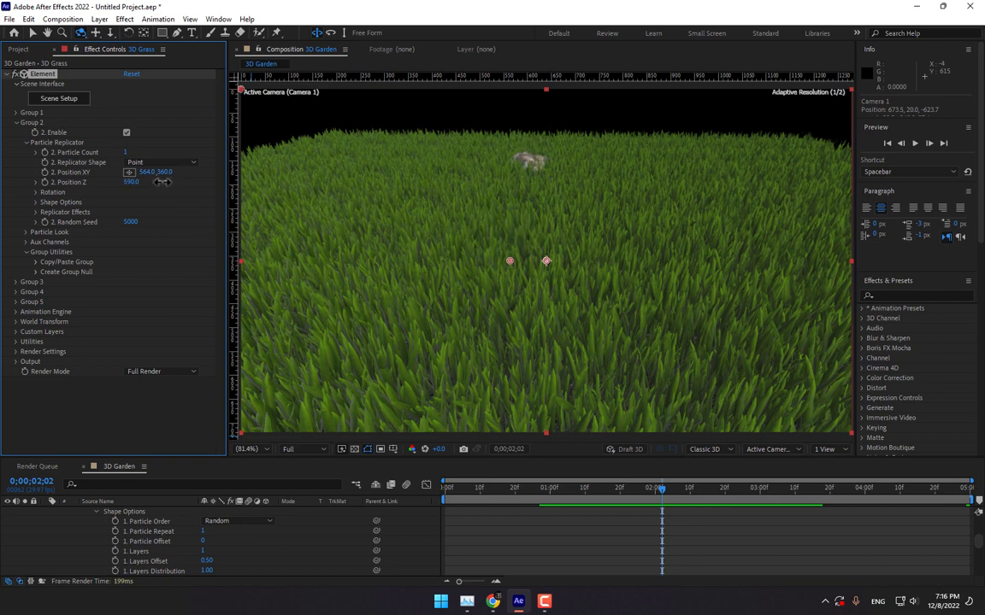
# Enlarge the Group 2 rock to a particle size of 12.60 and raise it to a Y position of 338.
pyautogui.click(26, 232)
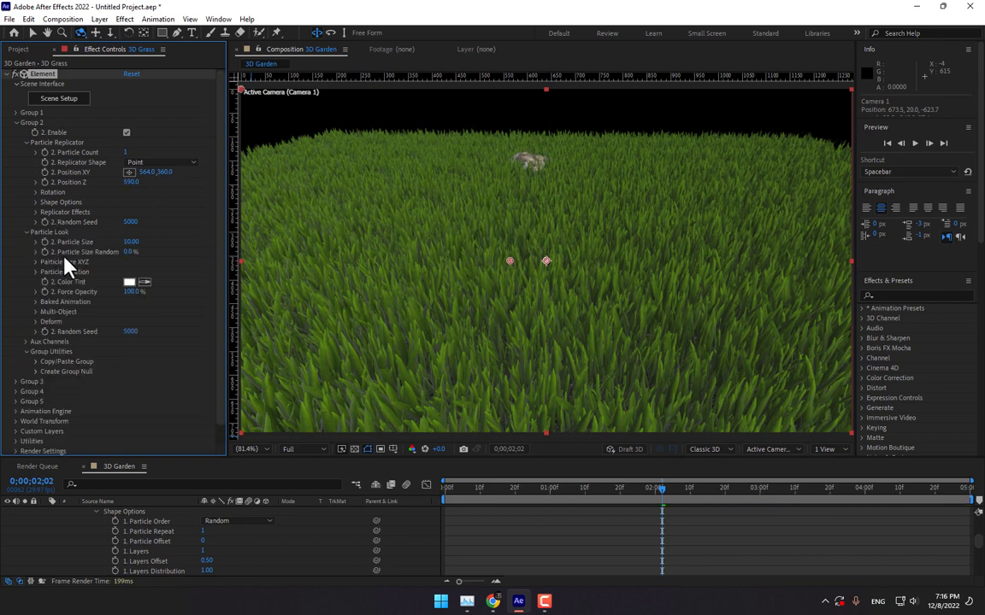
pyautogui.moveTo(126, 245)
pyautogui.mouseDown()
pyautogui.moveTo(143, 237)
pyautogui.moveTo(135, 237)
pyautogui.mouseUp()
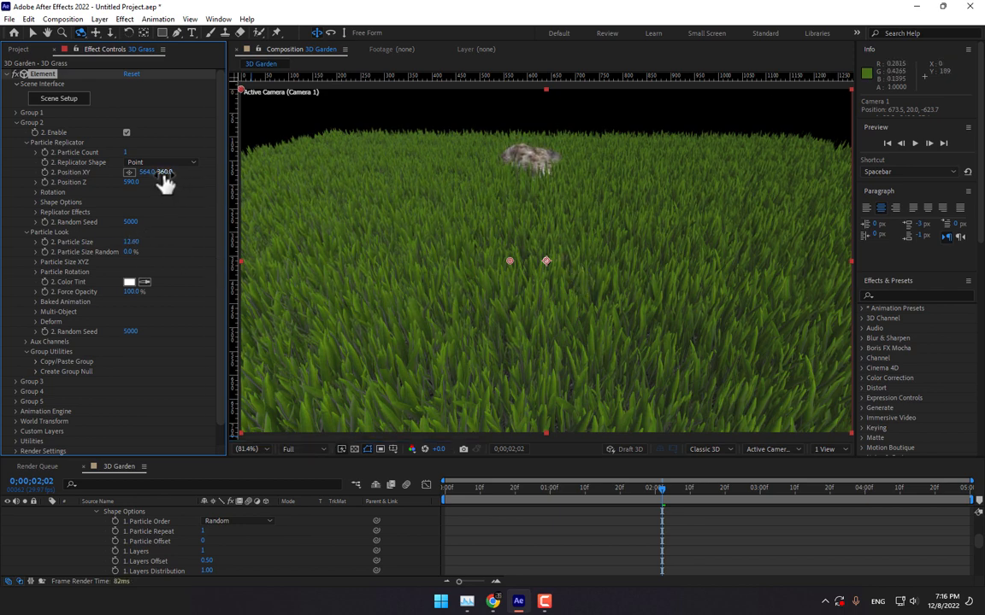
pyautogui.moveTo(163, 172); pyautogui.dragTo(153, 172)
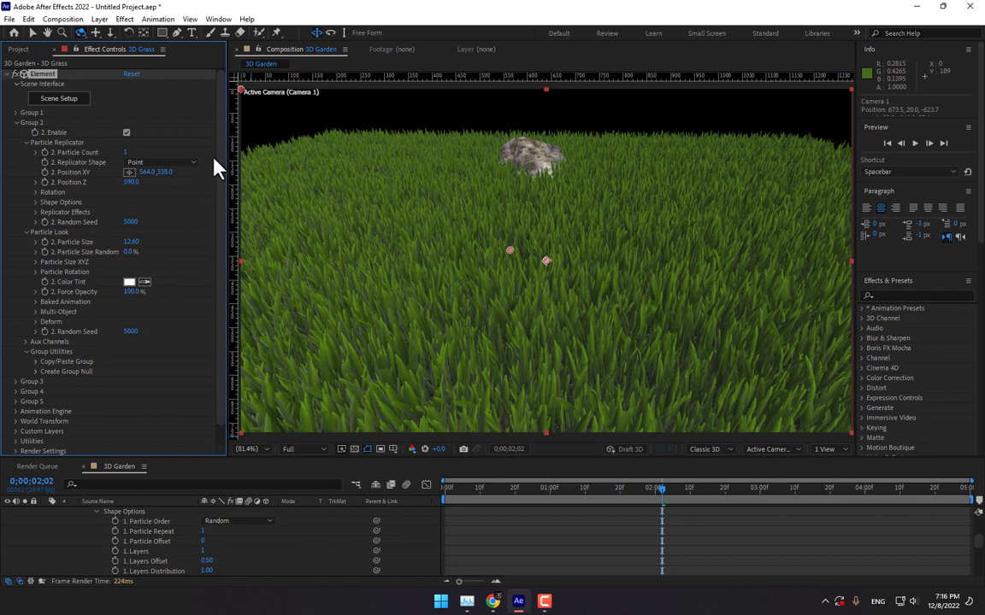
pyautogui.click(15, 123)
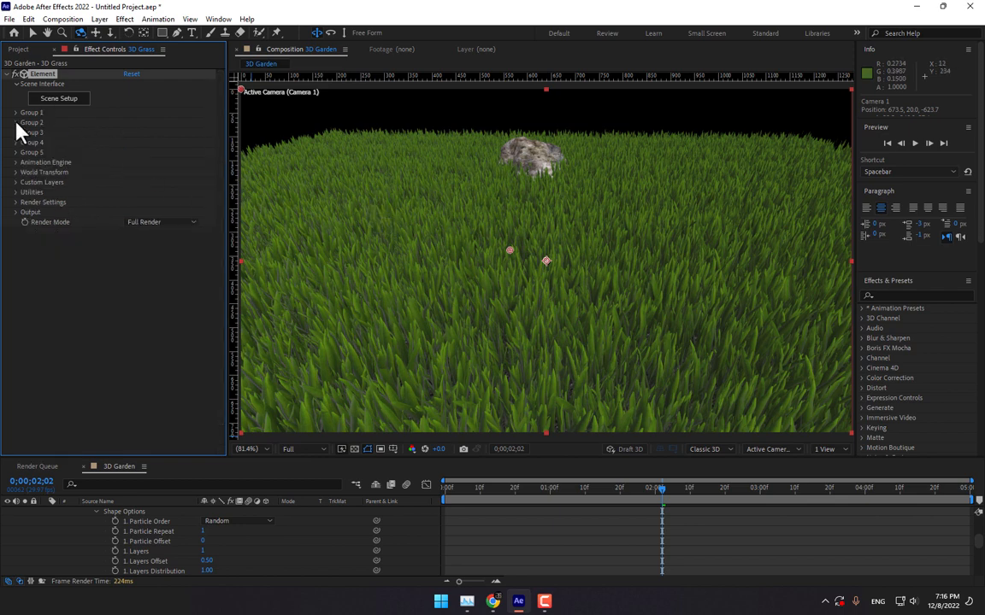
# Save the project on the Desktop under the name 1.
pyautogui.click(8, 18)
pyautogui.moveTo(187, 134)
pyautogui.click(275, 129)
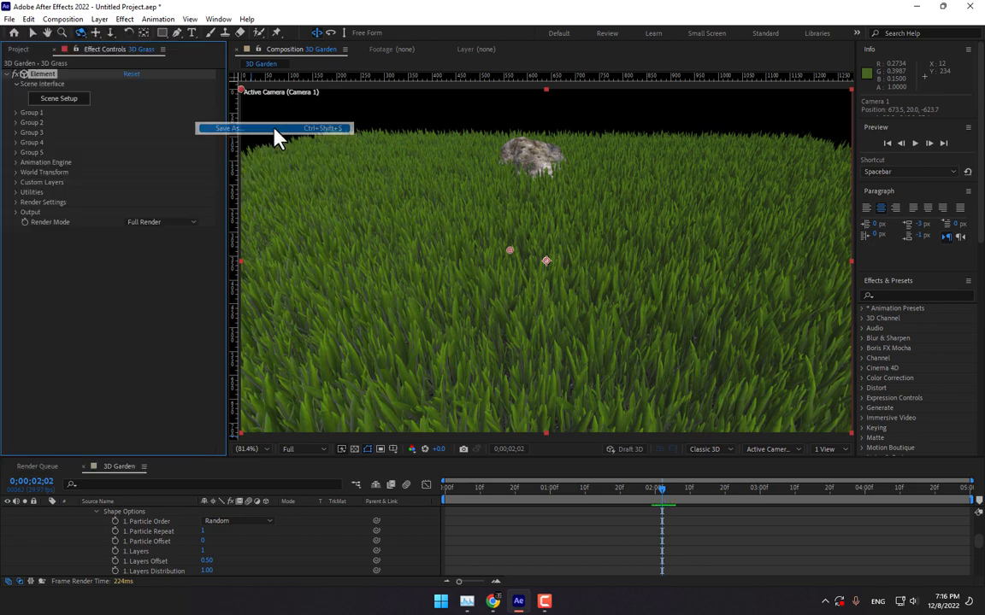
pyautogui.write('1')
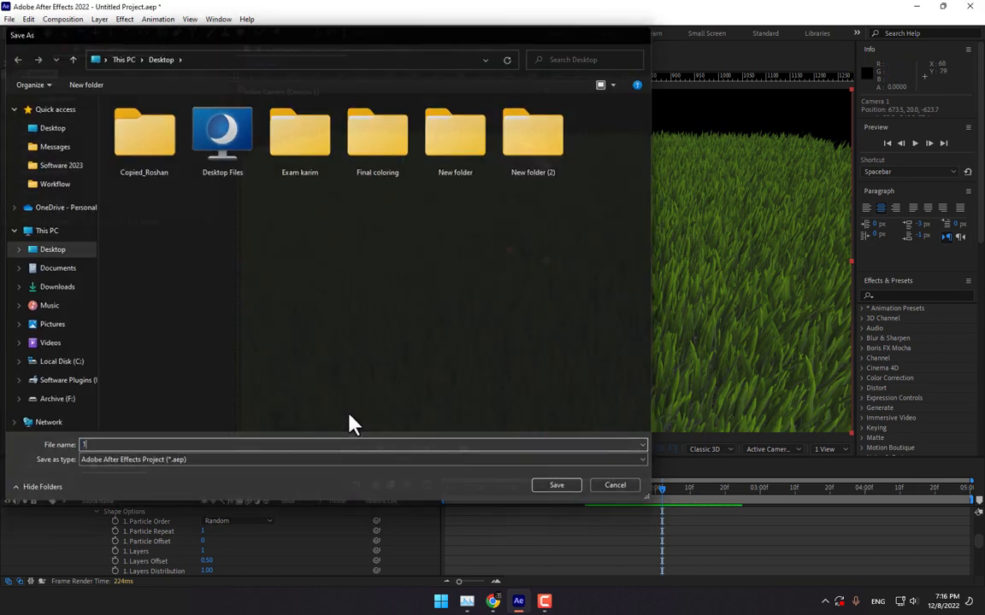
pyautogui.press('Return')
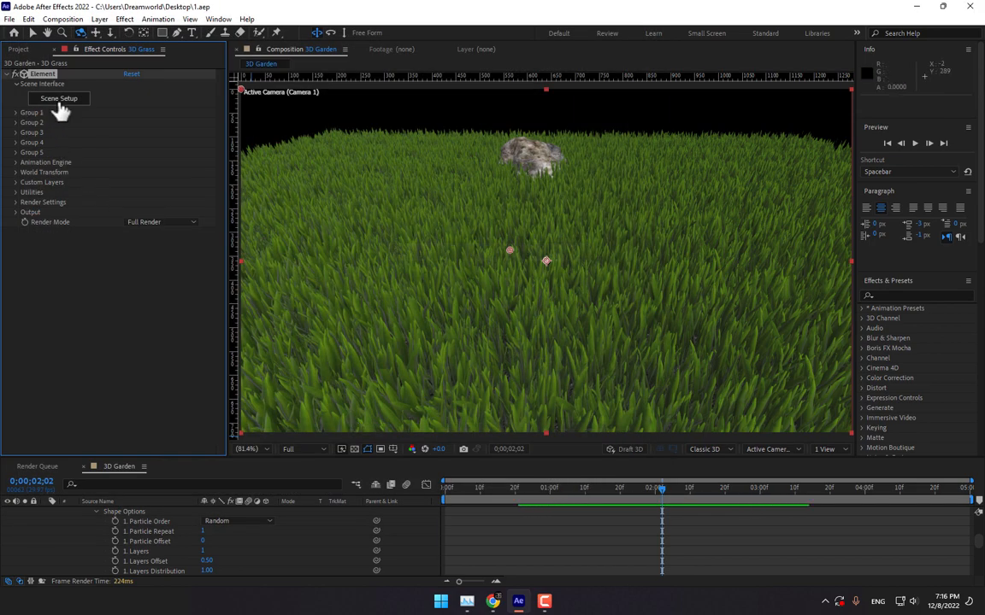
# Import MapleTree.obj from the Desktop into the Element scene and assign it to group 3.
pyautogui.click(59, 100)
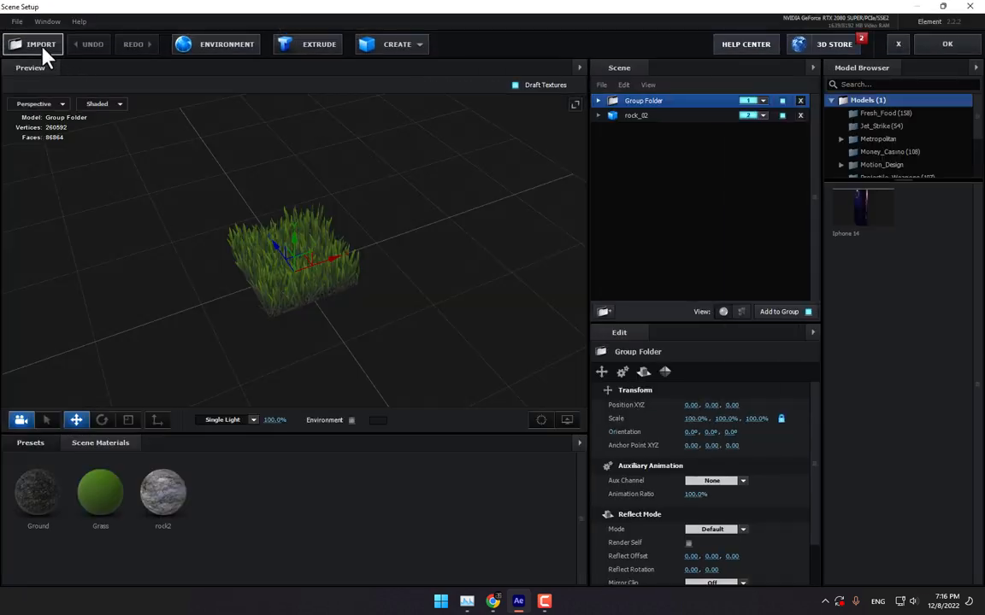
pyautogui.click(38, 44)
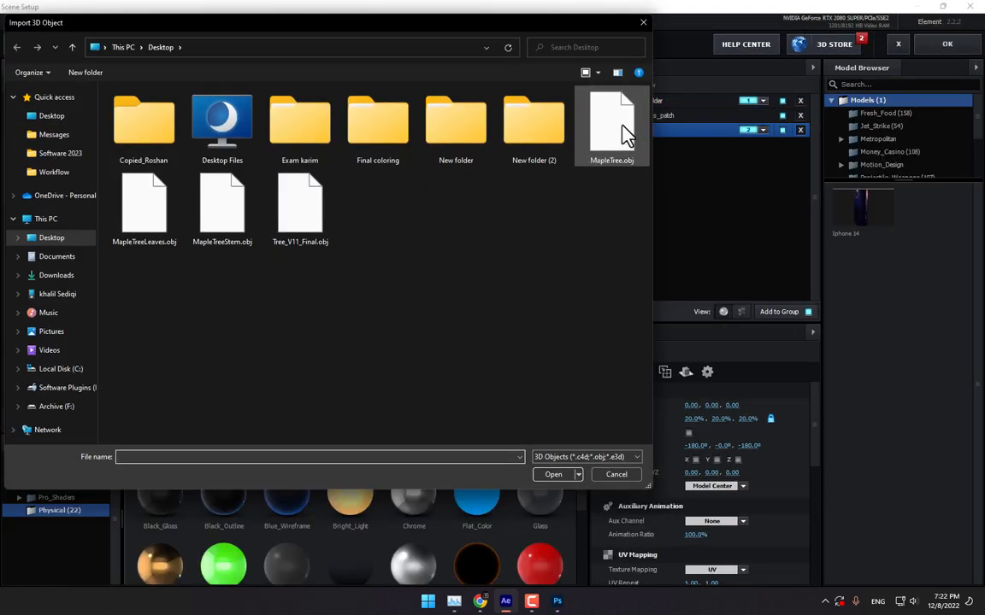
pyautogui.doubleClick(626, 136)
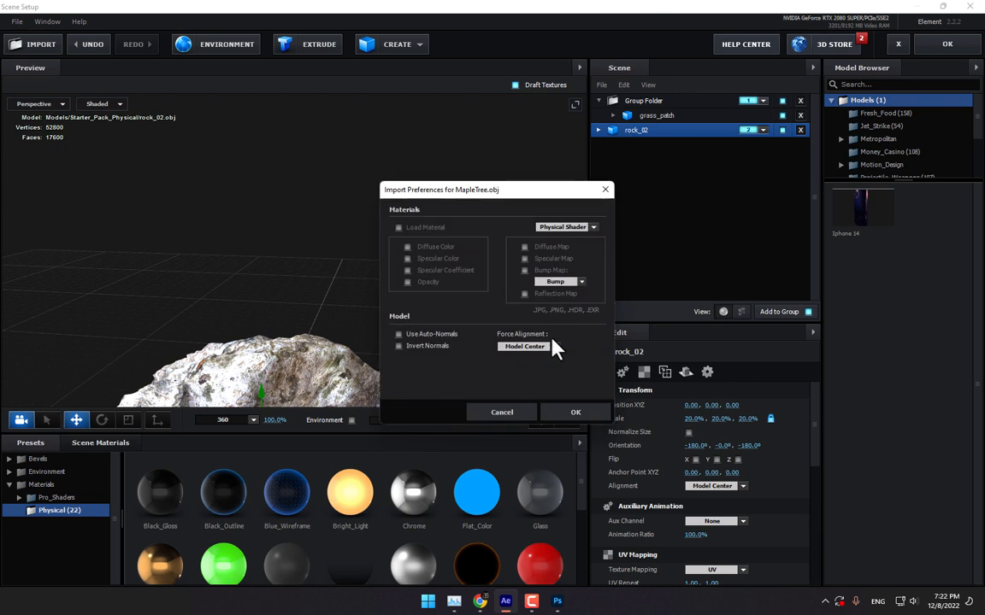
pyautogui.click(570, 407)
pyautogui.moveTo(667, 143); pyautogui.dragTo(694, 208)
pyautogui.click(764, 146)
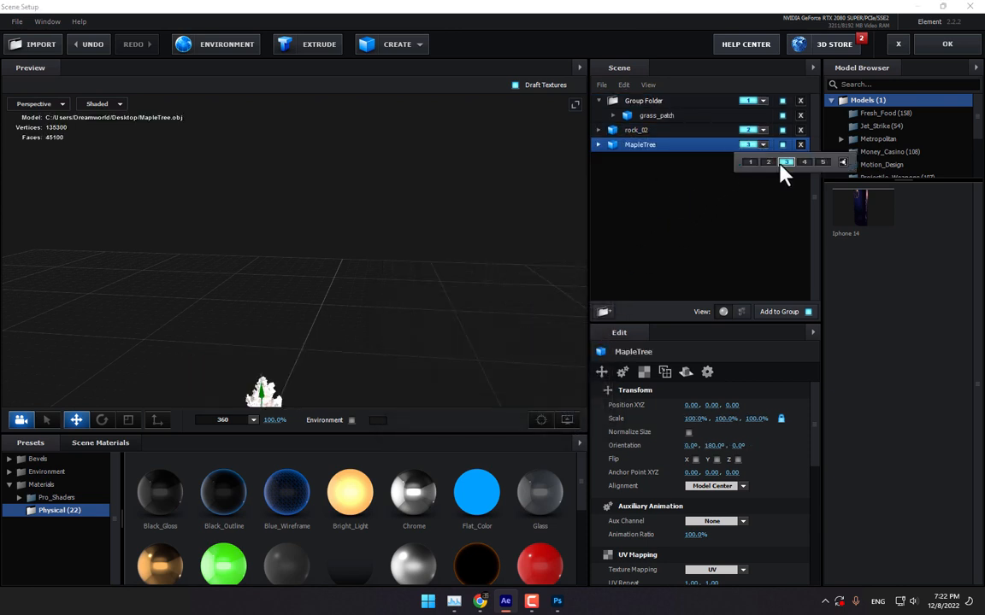
pyautogui.click(782, 161)
# Set the MapleTree model's alignment to Bottom and turn on Normalize Size.
pyautogui.scroll(-2, 768, 499)
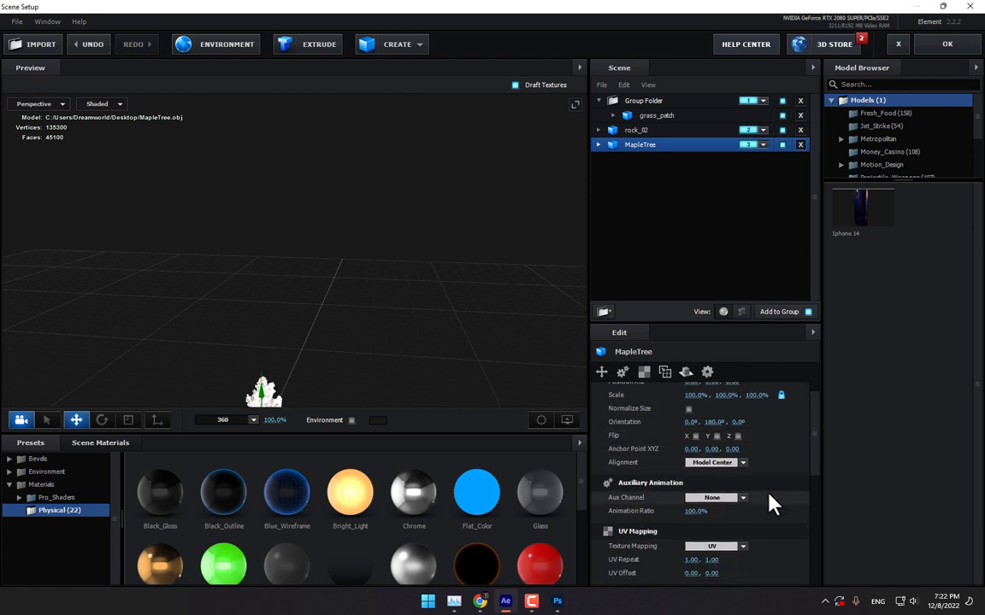
pyautogui.click(735, 446)
pyautogui.click(723, 487)
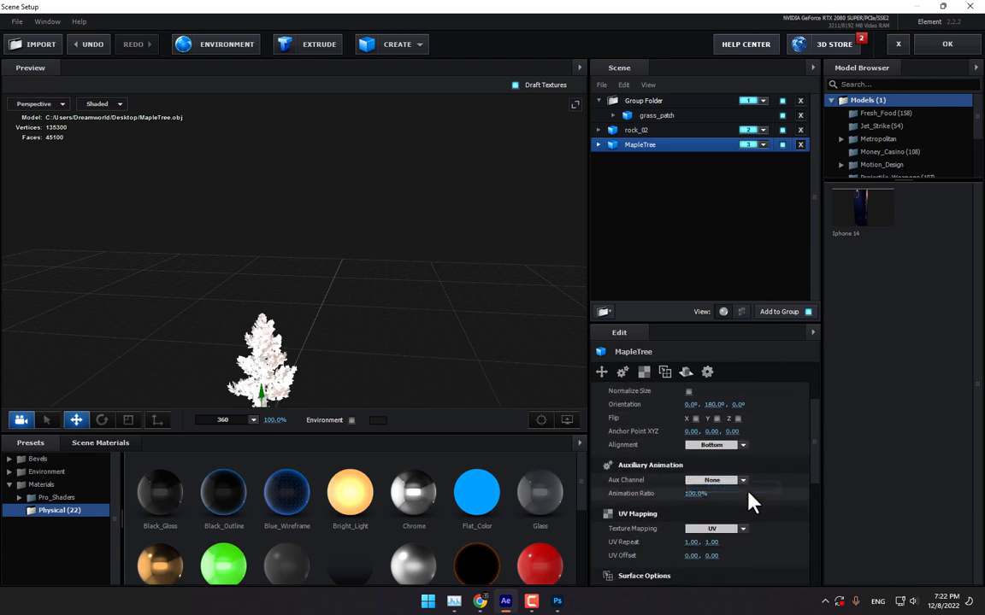
pyautogui.click(688, 391)
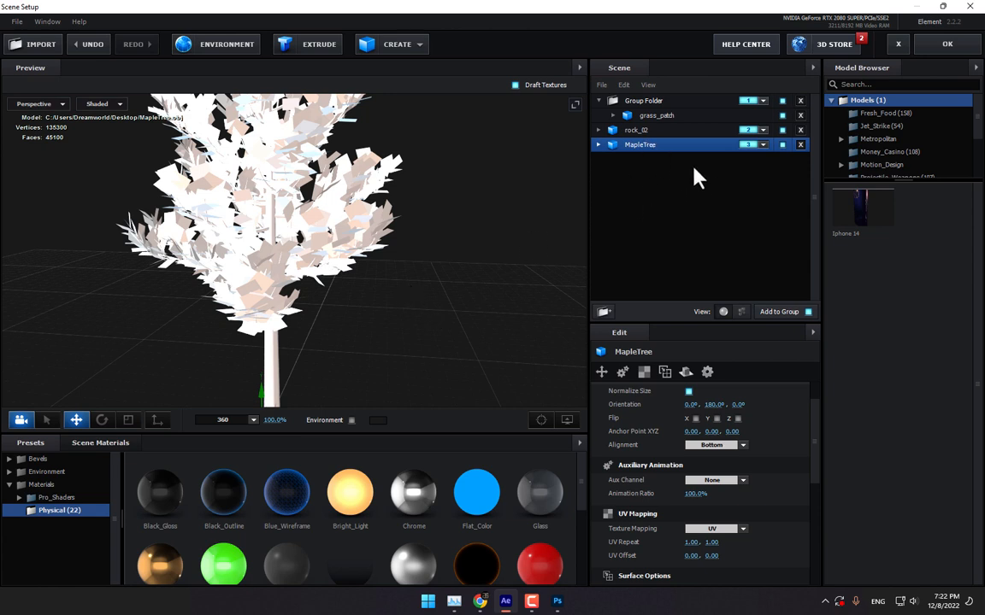
# Open the diffuse texture file picker for the MapleTree model's None.001 trunk material.
pyautogui.click(599, 145)
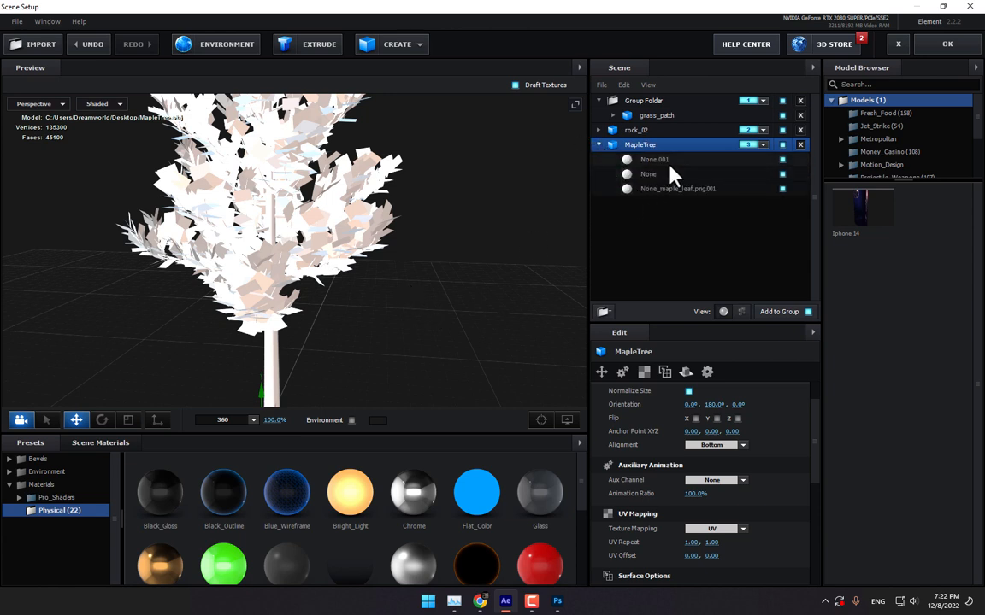
pyautogui.click(663, 160)
pyautogui.scroll(-10, 747, 427)
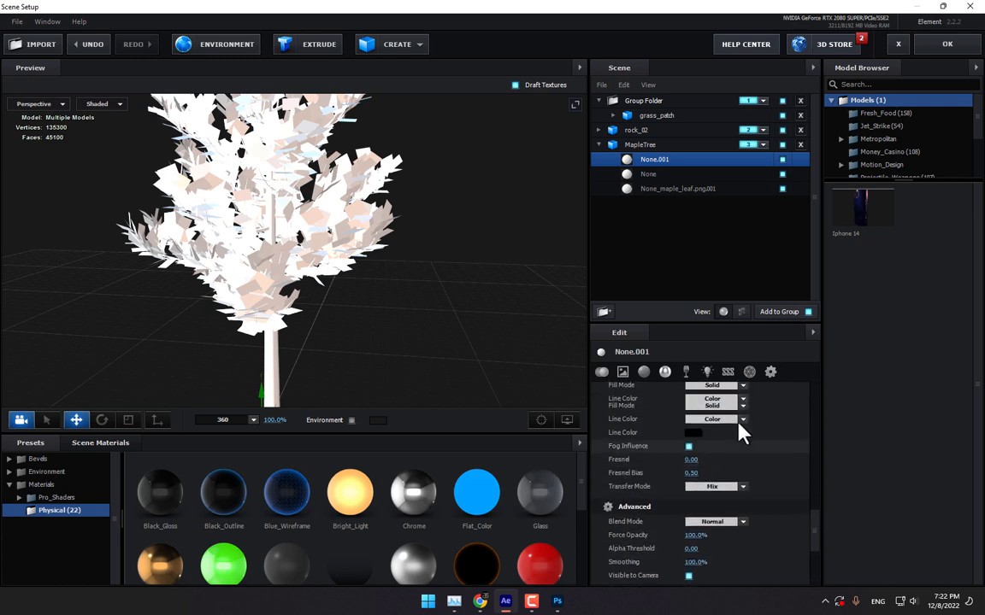
pyautogui.scroll(5, 769, 445)
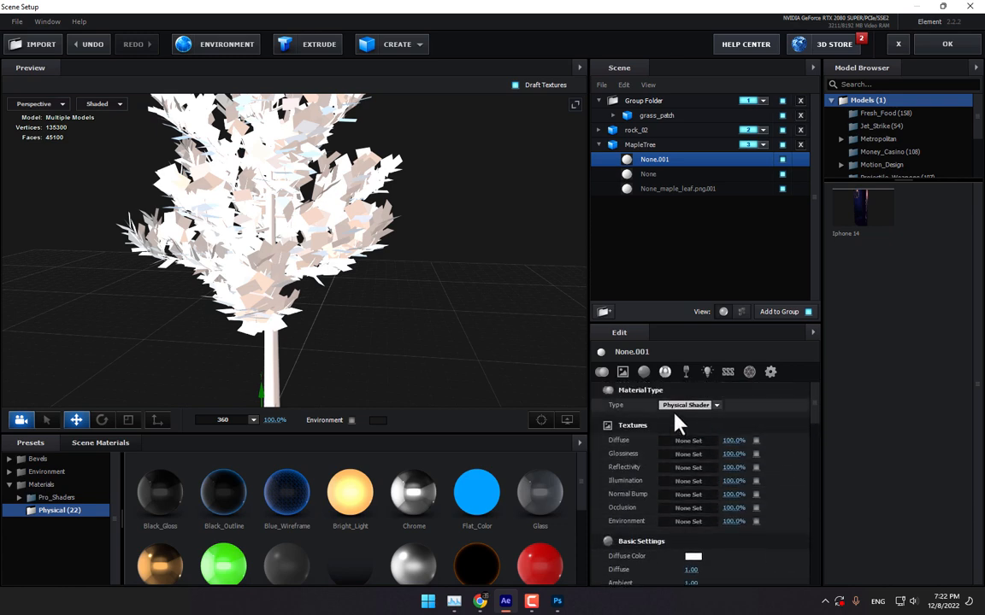
pyautogui.click(685, 439)
pyautogui.click(728, 371)
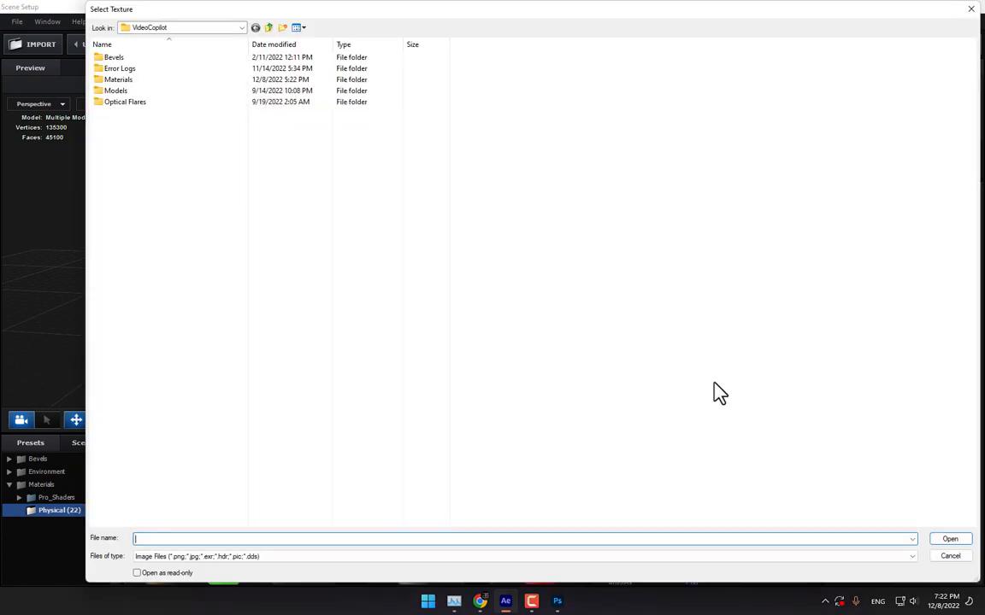
# Load maple_bark.png from the Desktop as the trunk material's diffuse texture, keeping the default texture channel settings.
pyautogui.click(212, 34)
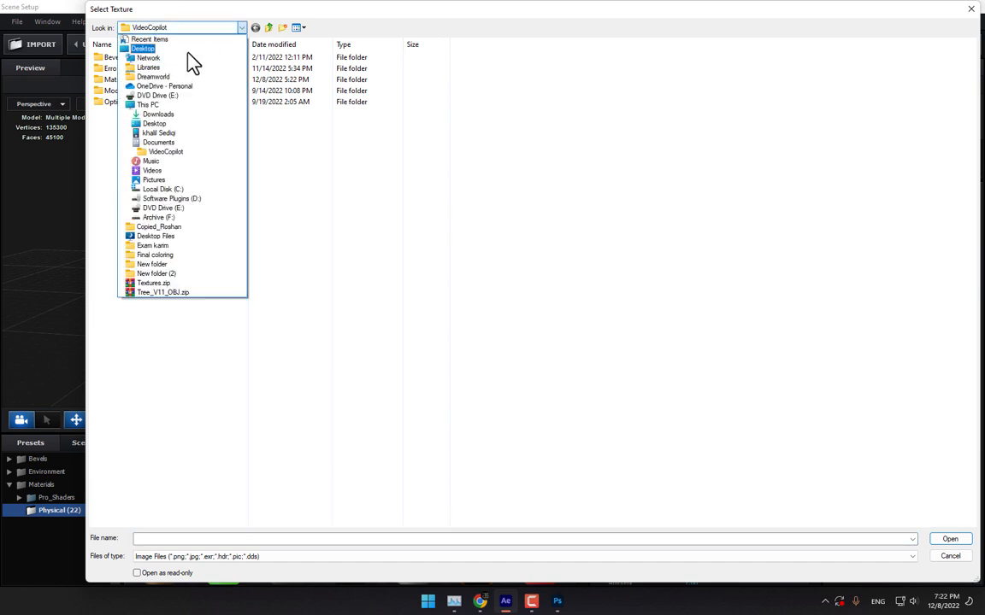
pyautogui.click(188, 50)
pyautogui.click(874, 387)
pyautogui.scroll(-6, 874, 387)
pyautogui.scroll(4, 782, 367)
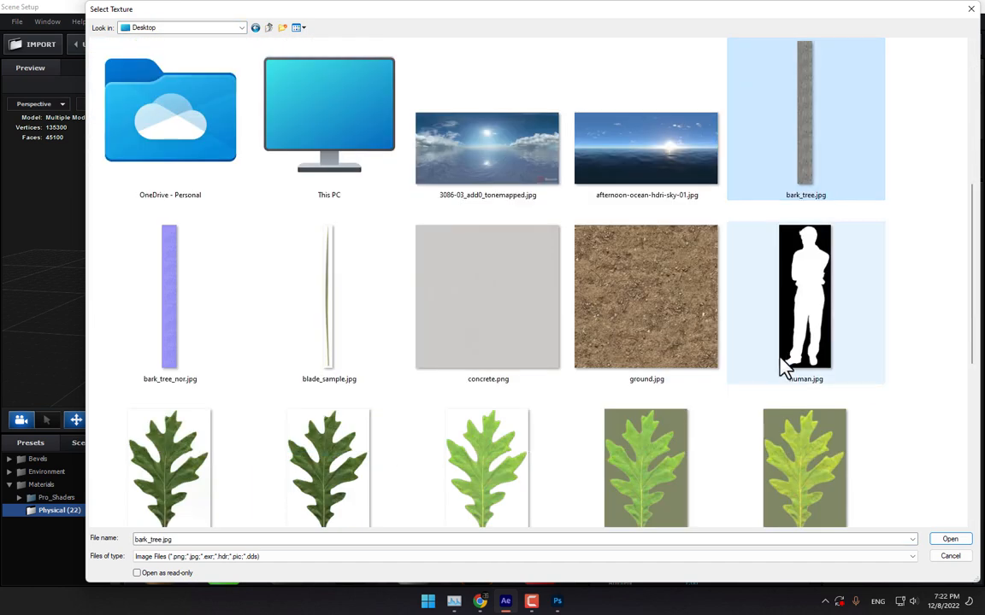
pyautogui.scroll(3, 688, 358)
pyautogui.scroll(-3, 612, 465)
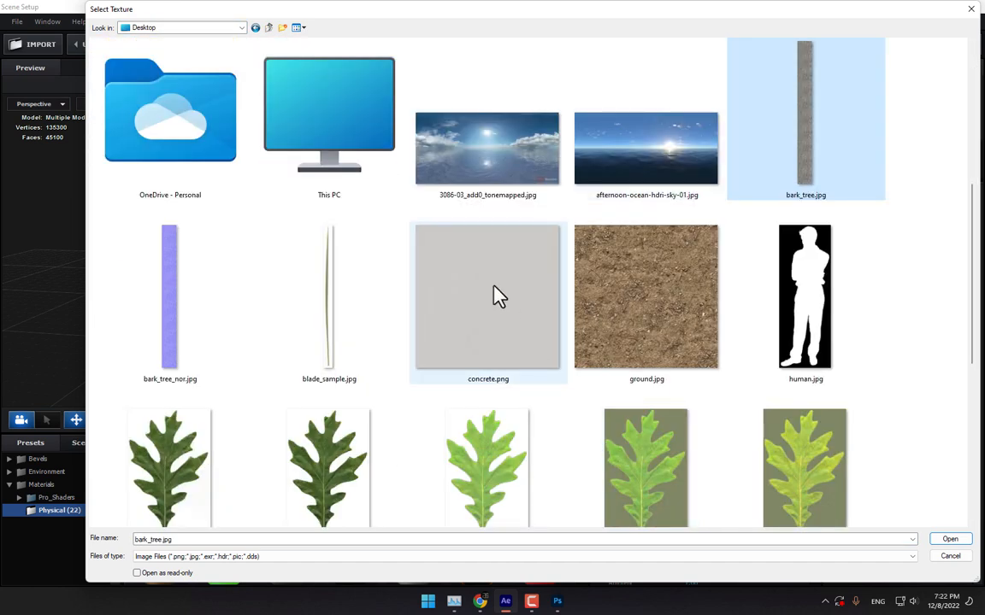
pyautogui.scroll(3, 500, 296)
pyautogui.scroll(-6, 637, 402)
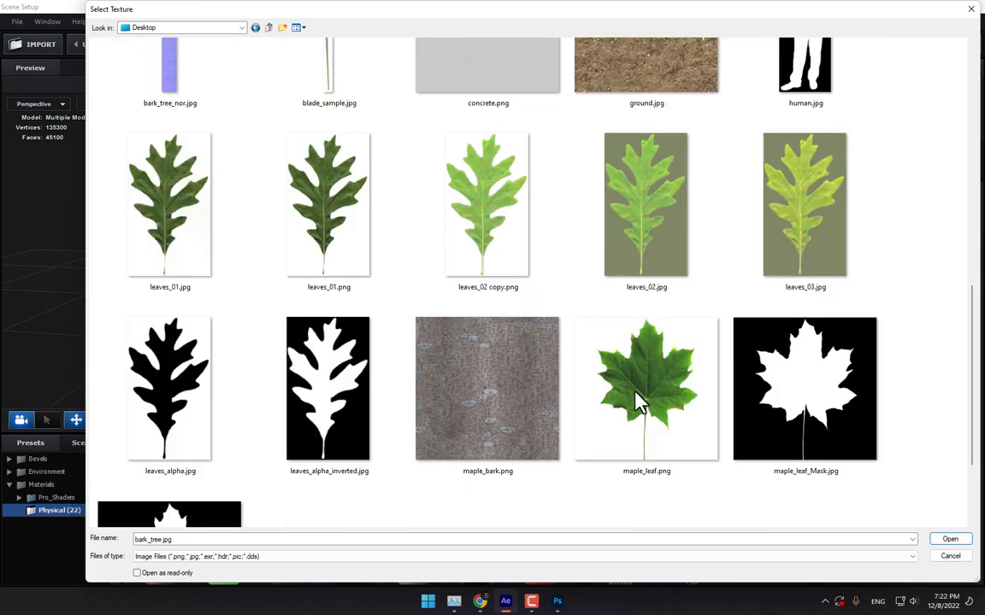
pyautogui.scroll(-3, 638, 402)
pyautogui.doubleClick(495, 296)
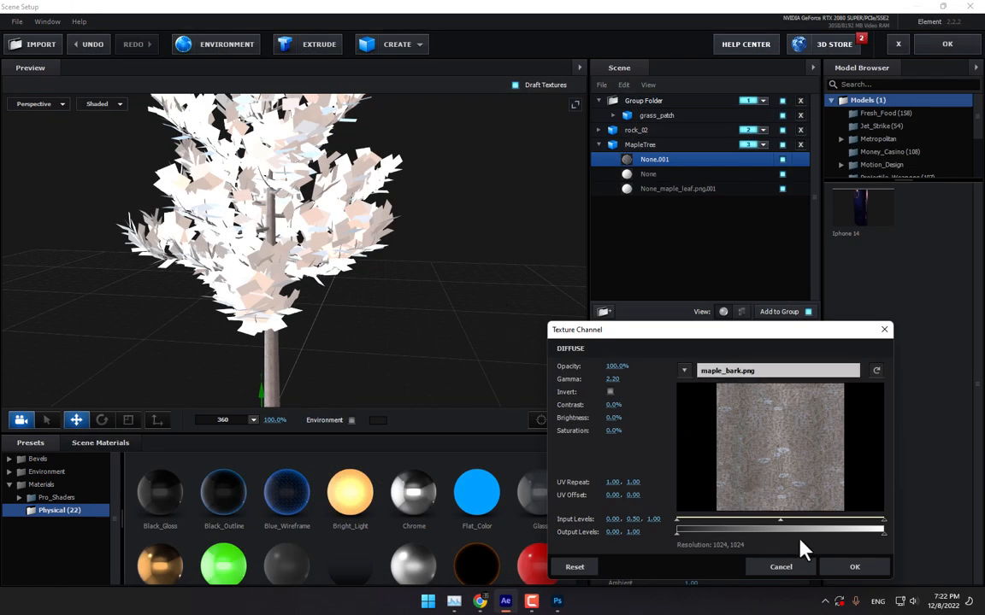
pyautogui.click(854, 567)
pyautogui.scroll(5, 256, 350)
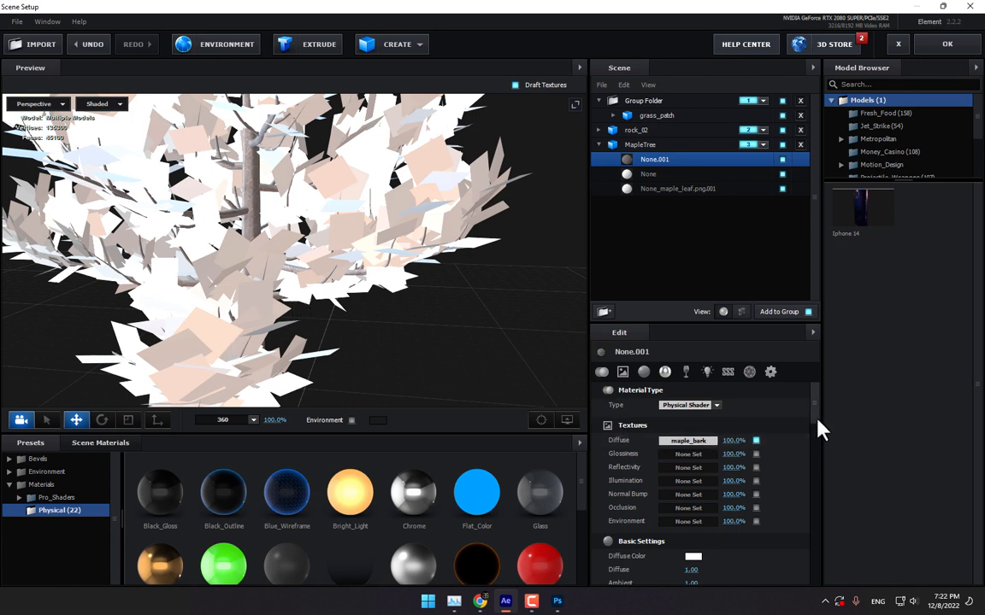
# Load maple_leaf.png from the Desktop as the diffuse texture of the None_maple_leaf.png.001 material.
pyautogui.moveTo(813, 411); pyautogui.dragTo(811, 442)
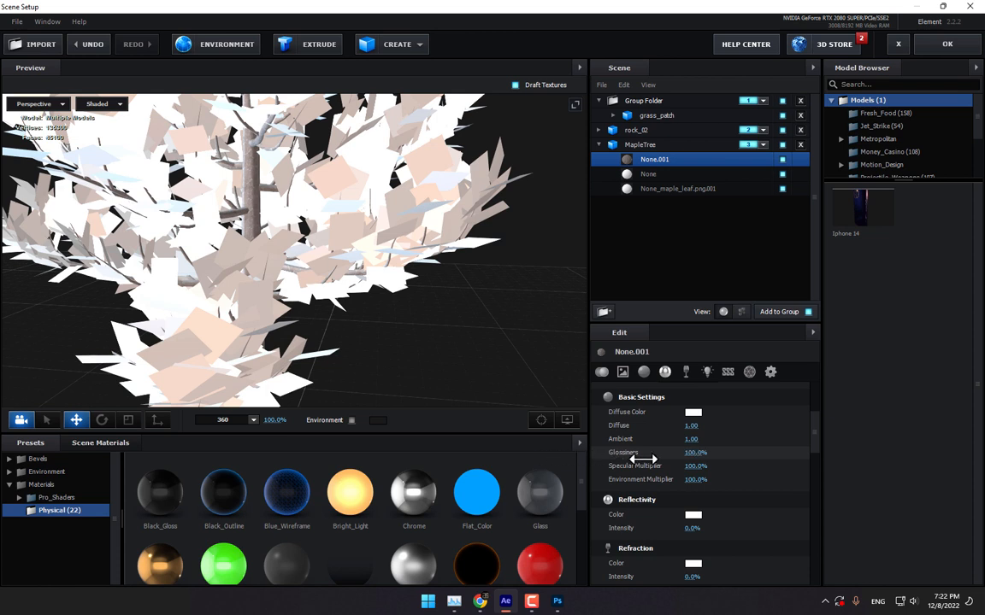
pyautogui.click(655, 174)
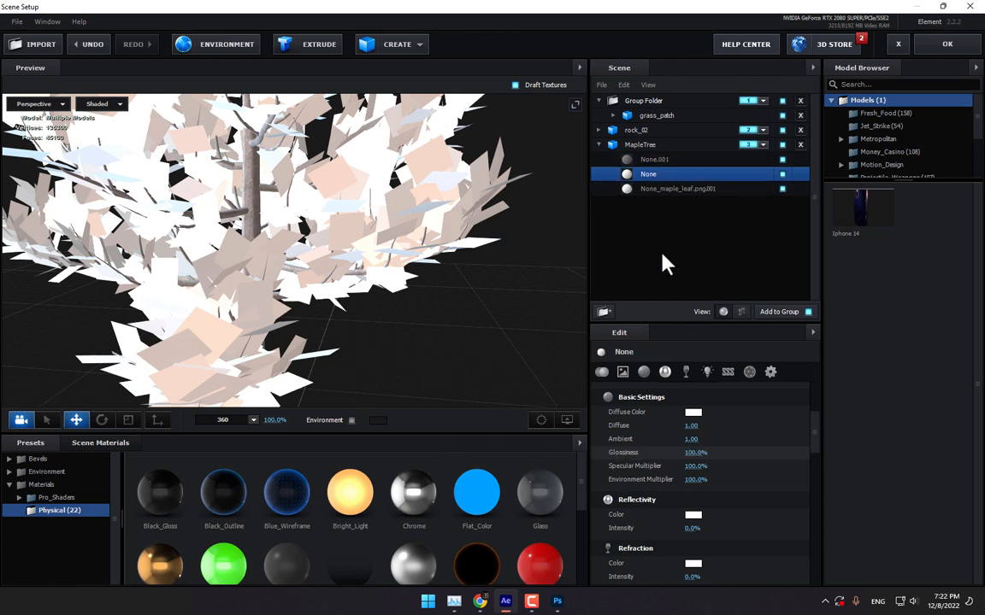
pyautogui.click(662, 188)
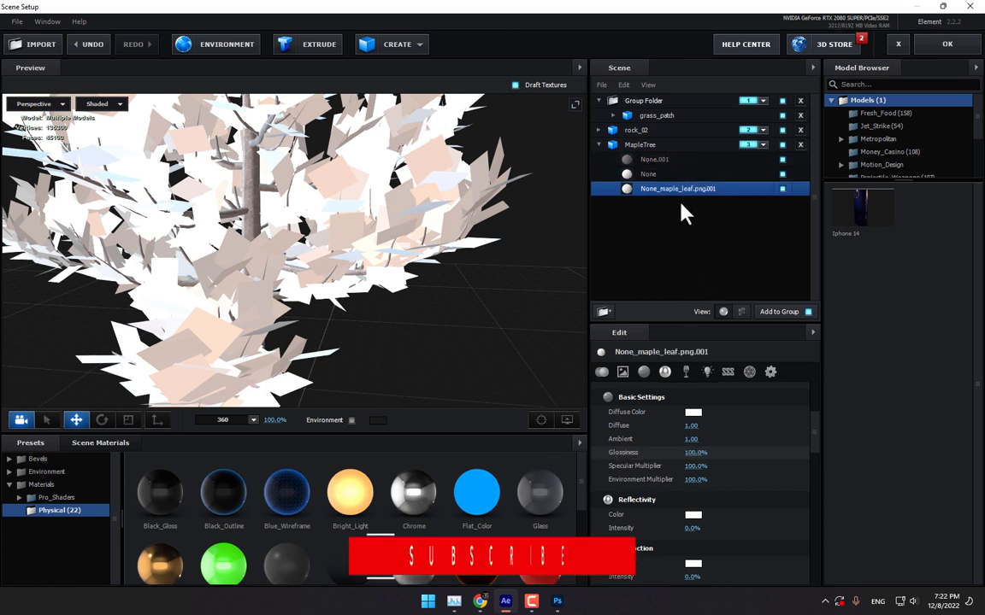
pyautogui.click(624, 372)
pyautogui.click(693, 407)
pyautogui.click(682, 377)
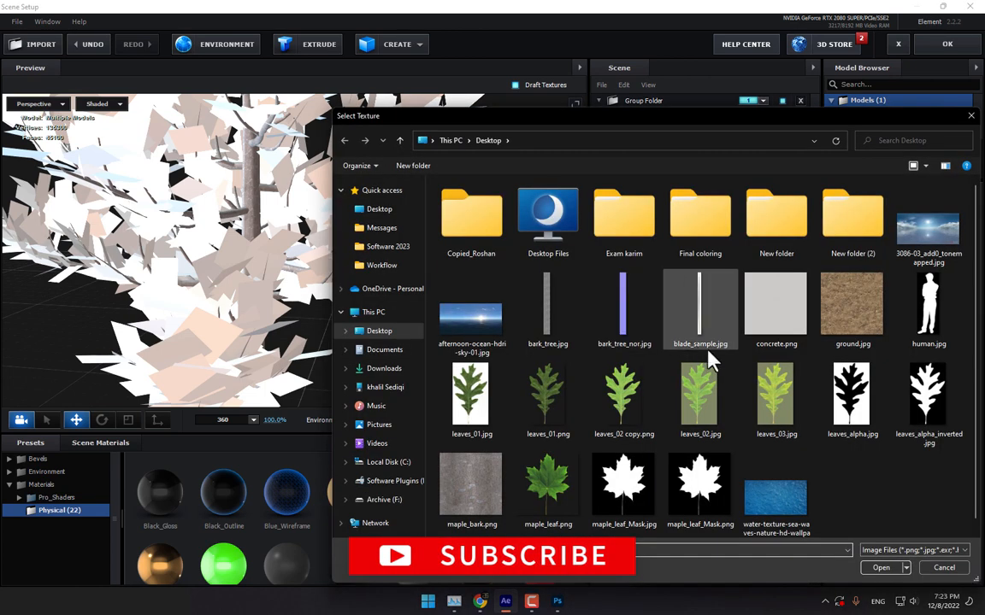
pyautogui.doubleClick(562, 501)
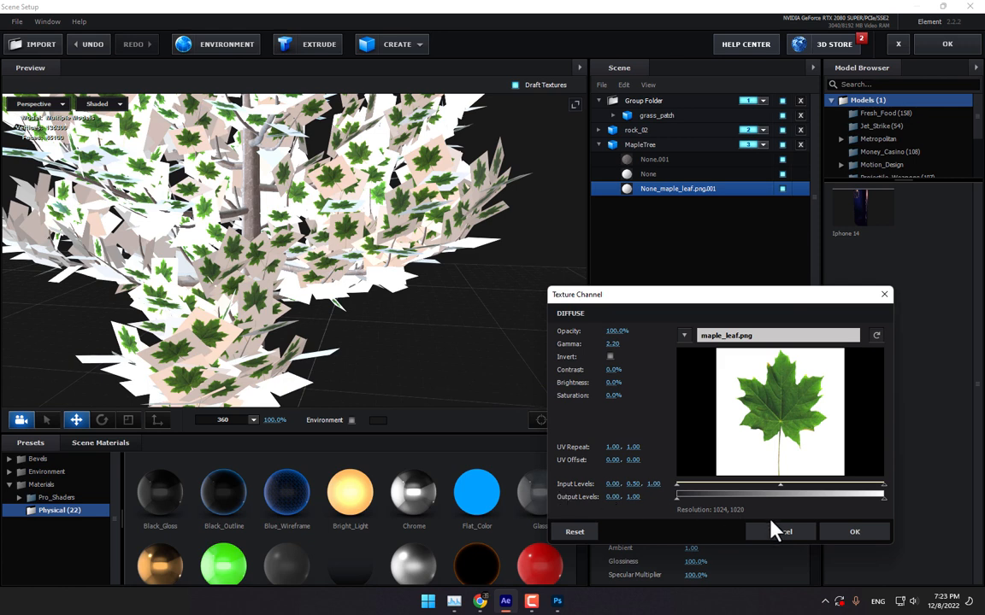
pyautogui.click(853, 534)
# Set the maple leaf material's Alpha Threshold to 0.46 to cut away the area around the leaves.
pyautogui.scroll(-10, 804, 513)
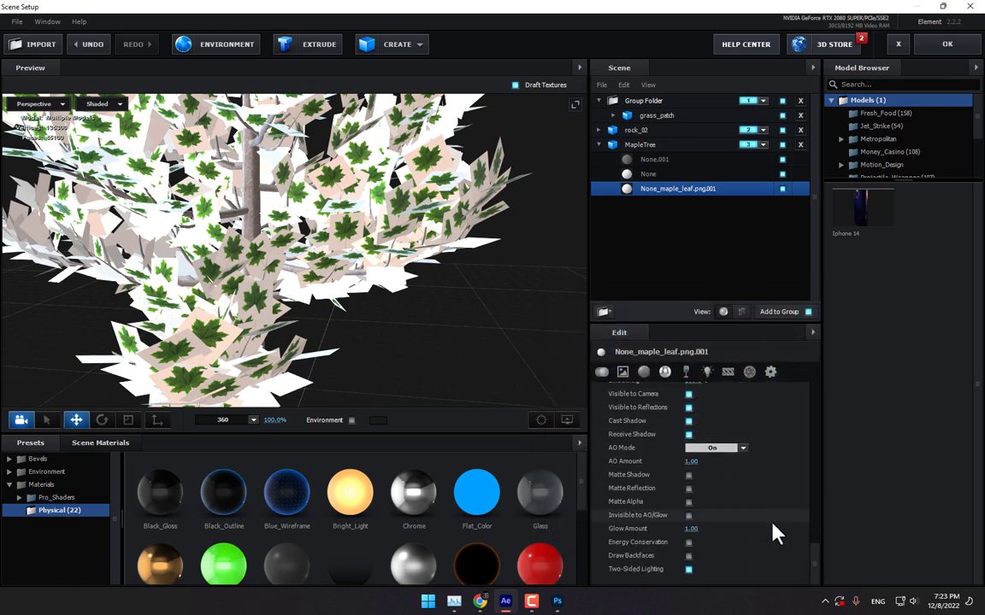
pyautogui.scroll(1, 771, 524)
pyautogui.scroll(-1, 758, 531)
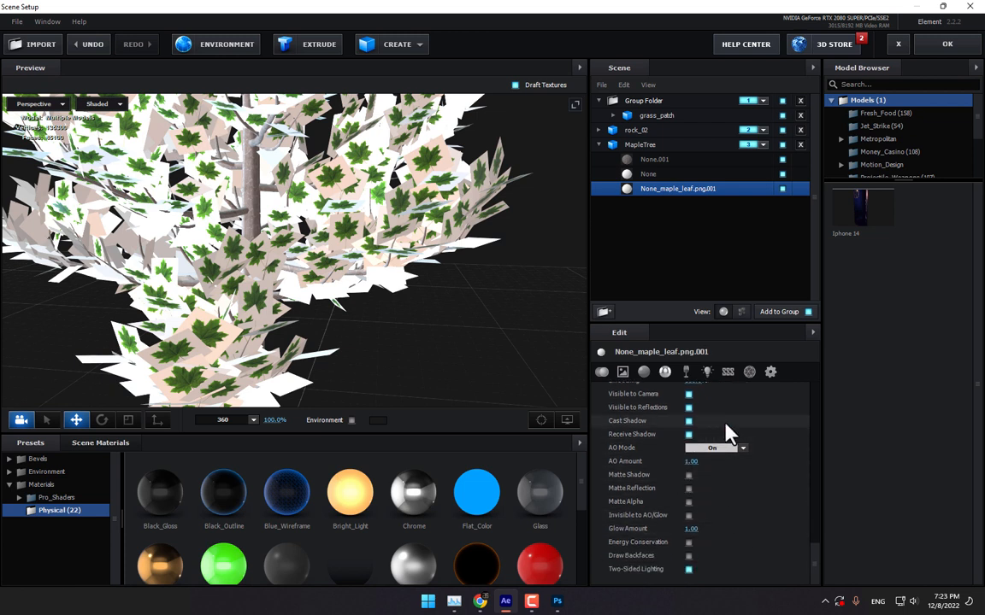
pyautogui.scroll(1, 748, 466)
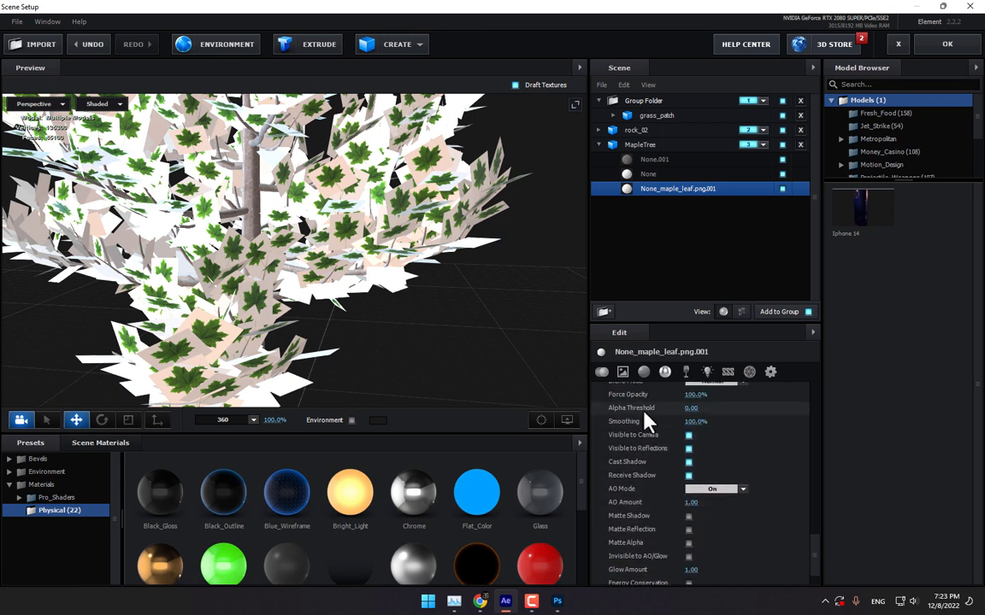
pyautogui.write('0.1')
pyautogui.press('Return')
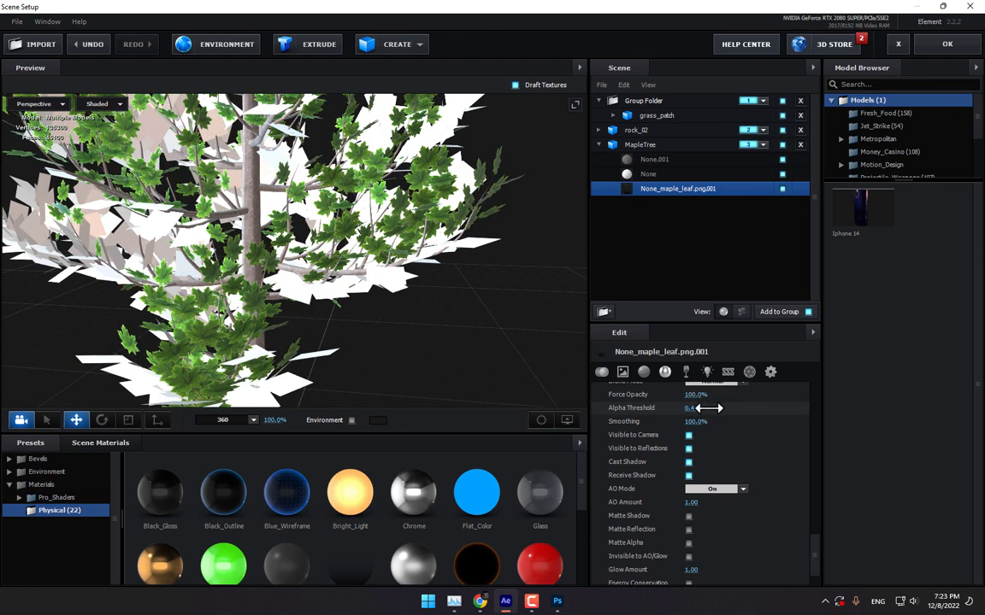
# Copy the maple leaf material and paste it onto the untextured None material of the tree.
pyautogui.rightClick(658, 189)
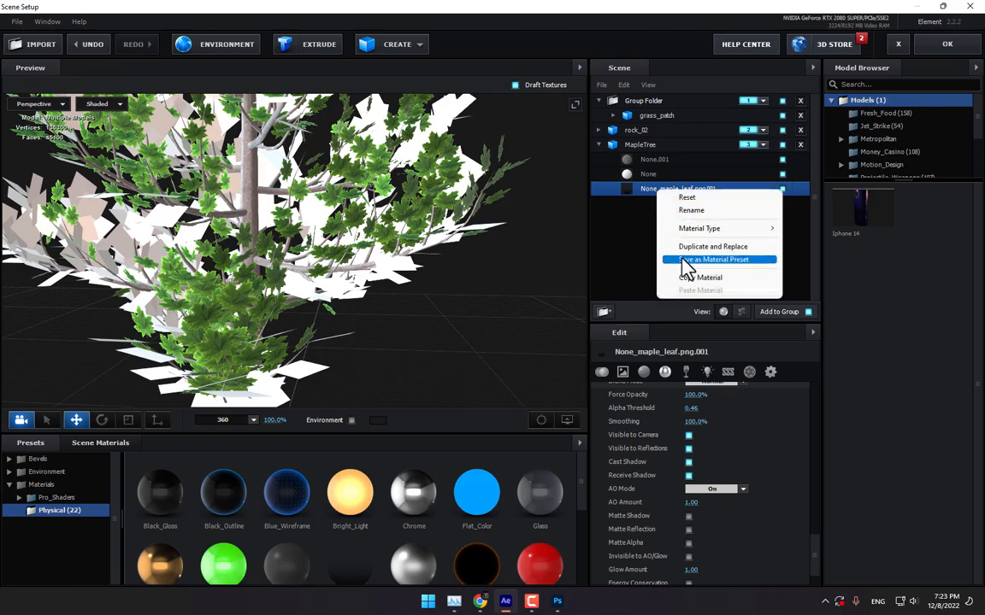
pyautogui.click(689, 276)
pyautogui.rightClick(651, 177)
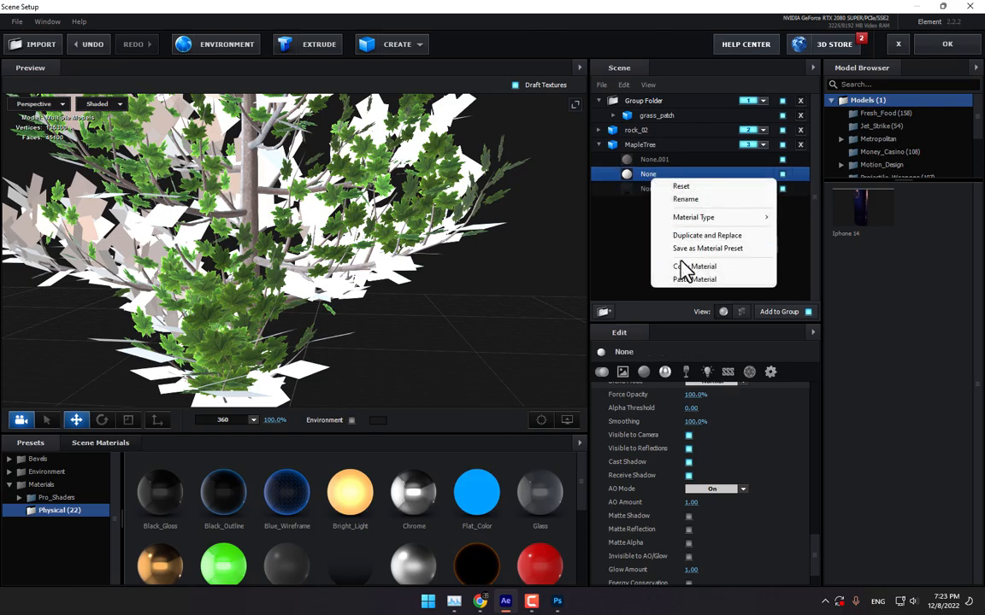
pyautogui.click(684, 279)
pyautogui.moveTo(396, 281); pyautogui.dragTo(223, 227)
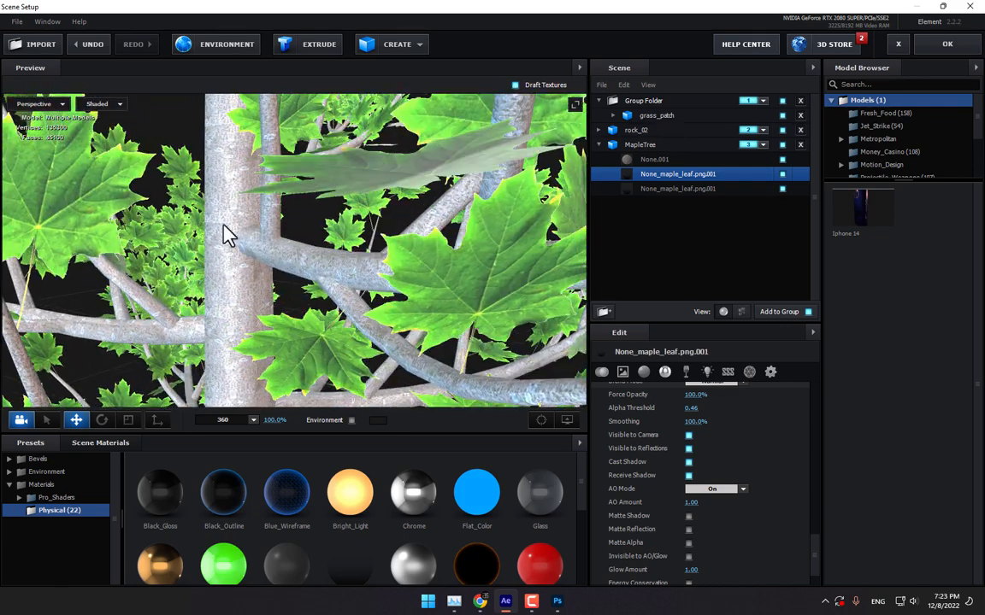
# Set the None.001 bark material's Glossiness to 0%, Ambient to 0.00 and Diffuse to 0.46, and apply the scene setup.
pyautogui.click(653, 160)
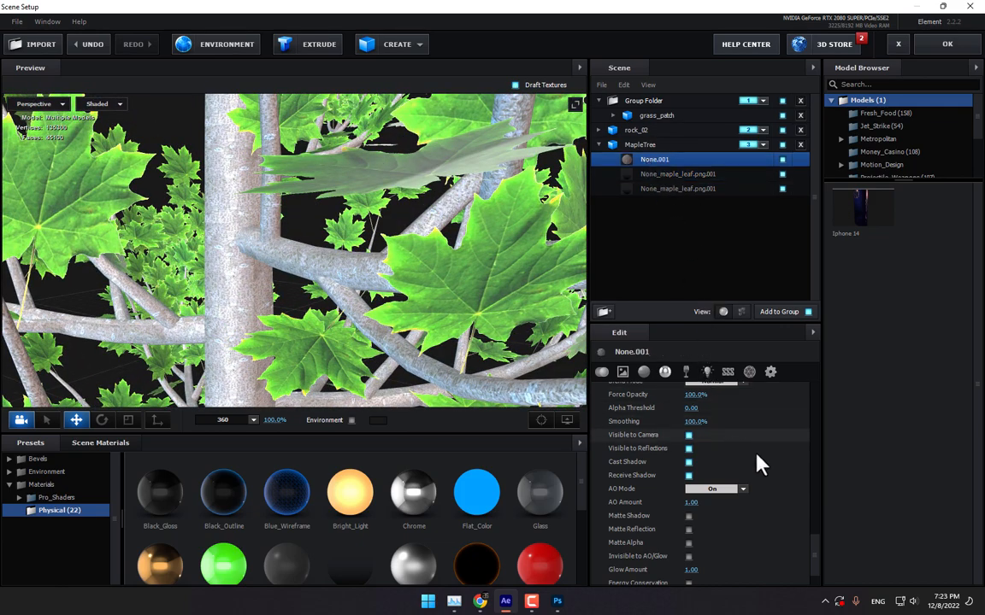
pyautogui.moveTo(817, 550); pyautogui.dragTo(811, 388)
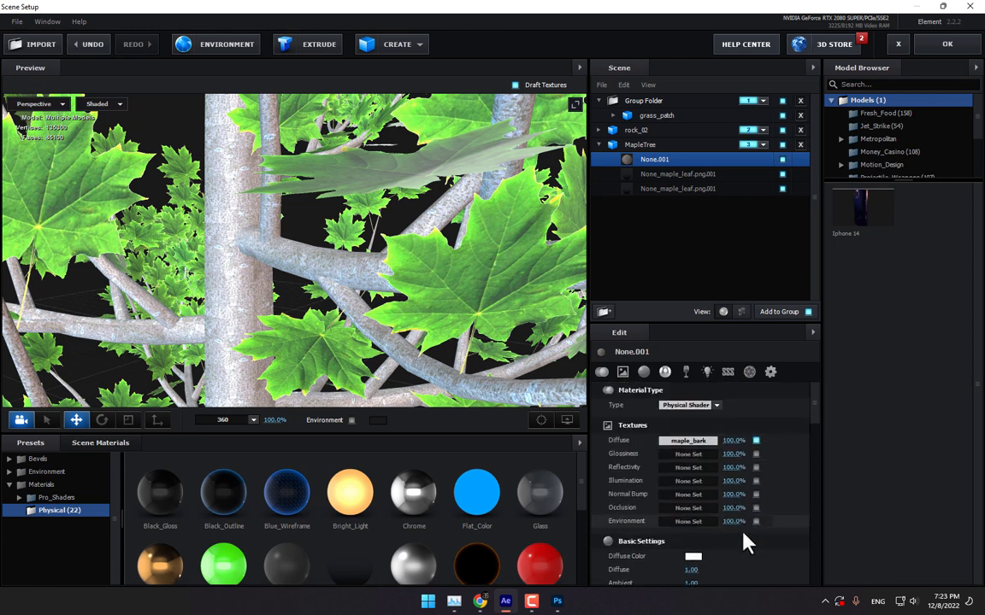
pyautogui.scroll(-2, 708, 563)
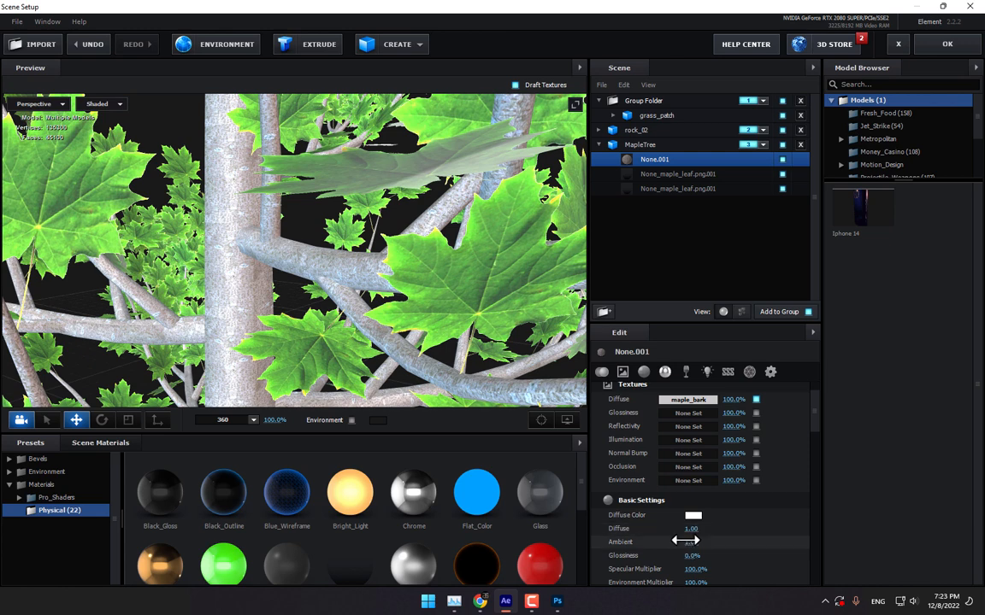
pyautogui.moveTo(756, 555); pyautogui.dragTo(650, 566)
pyautogui.moveTo(694, 528); pyautogui.dragTo(670, 537)
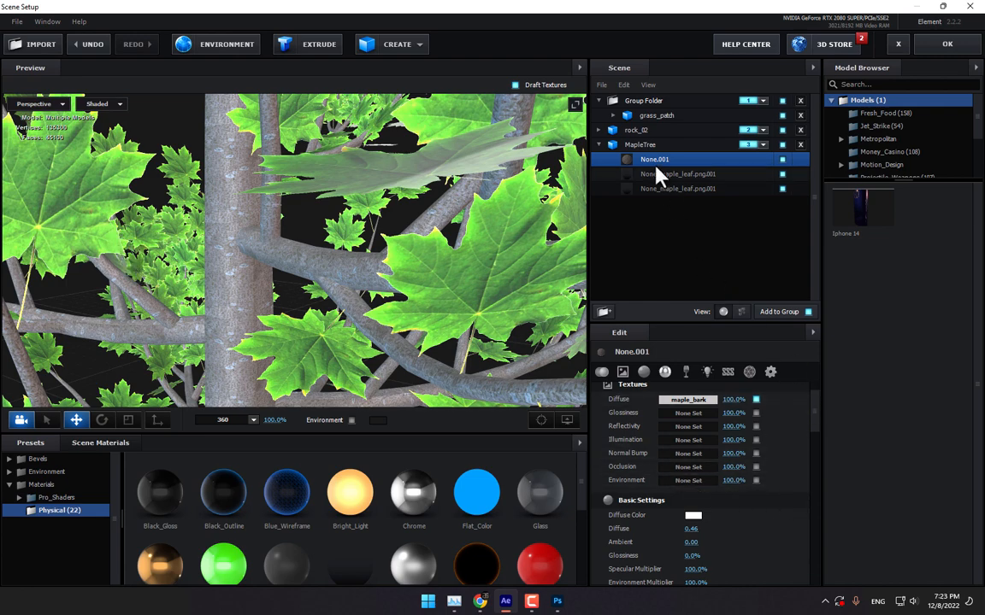
pyautogui.click(947, 43)
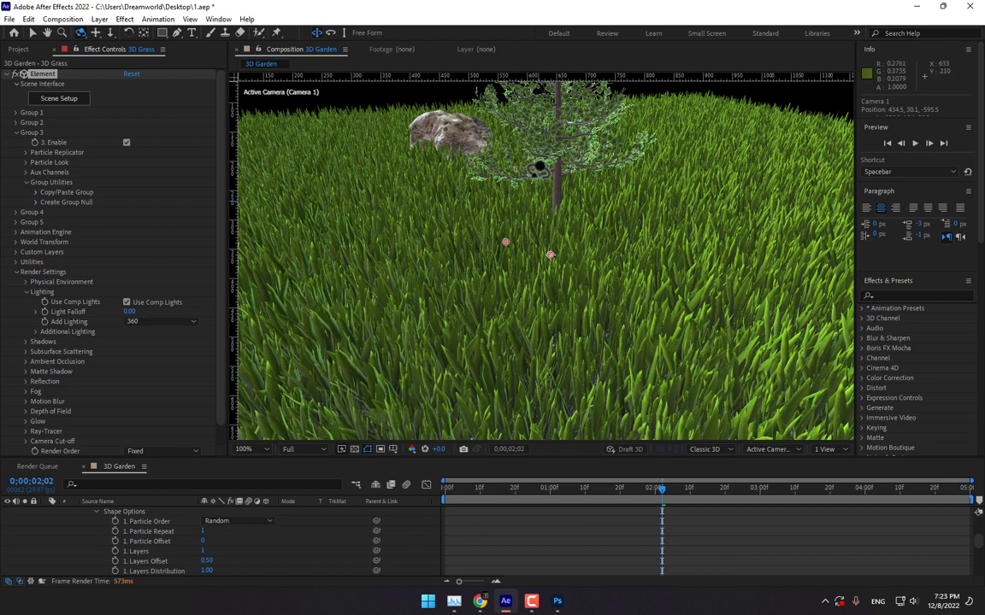
# Collapse the Element effect's Group 3 and Render Settings sections and the 3D Grass layer's timeline properties.
pyautogui.scroll(2, 526, 156)
pyautogui.scroll(-4, 526, 155)
pyautogui.scroll(2, 526, 155)
pyautogui.click(16, 133)
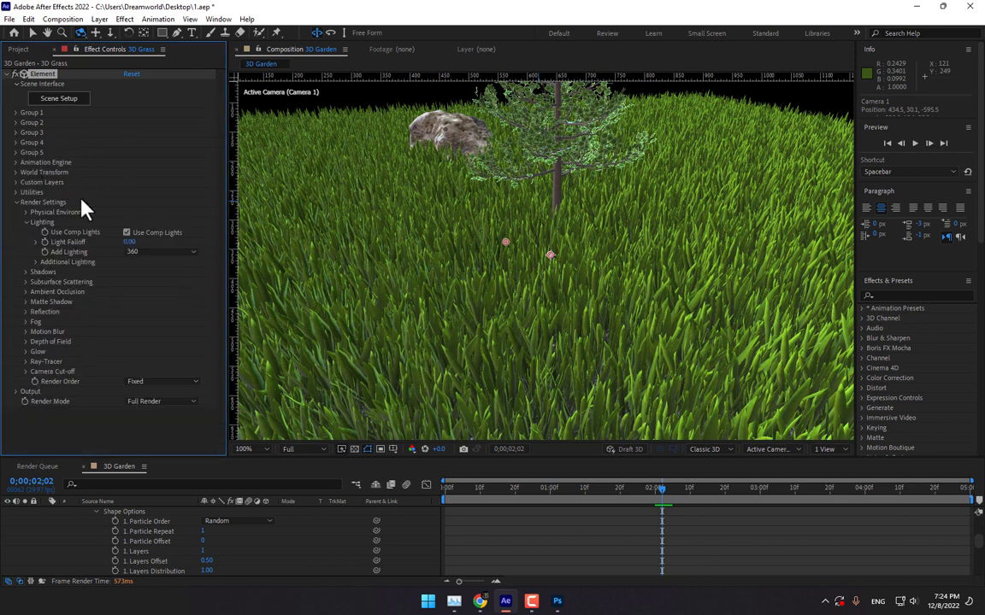
pyautogui.click(16, 202)
pyautogui.scroll(5, 273, 549)
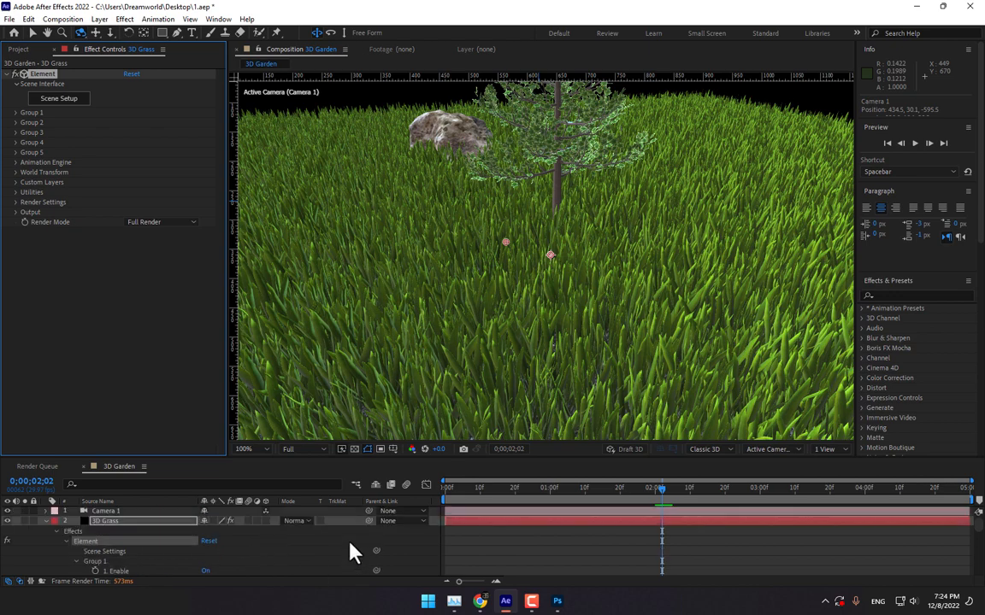
pyautogui.click(46, 522)
pyautogui.click(296, 571)
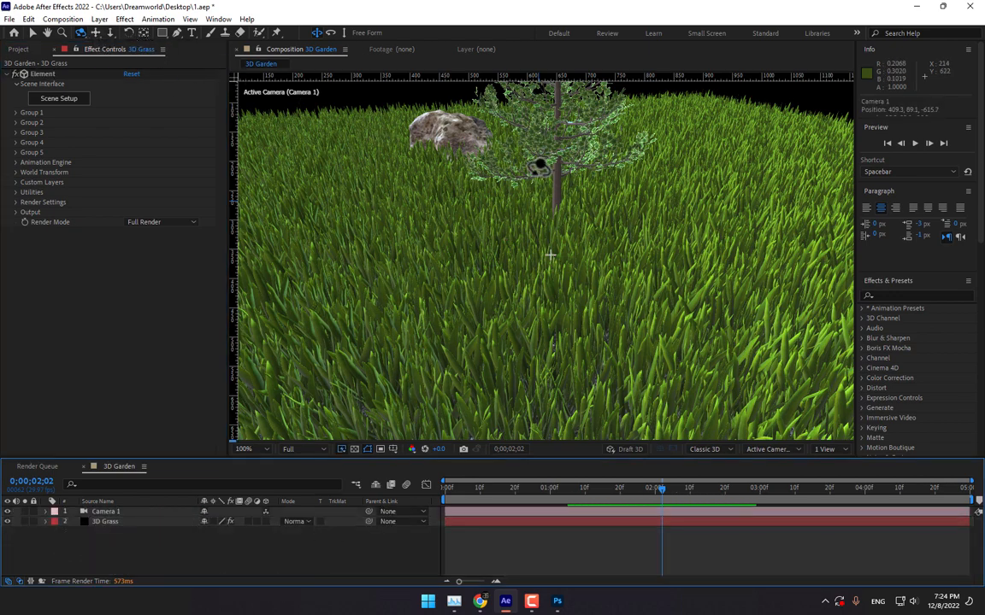
# Orbit the camera slightly and place the Group 3 tree at Position XY 648, 360 and Position Z 460.
pyautogui.moveTo(539, 256); pyautogui.dragTo(550, 255)
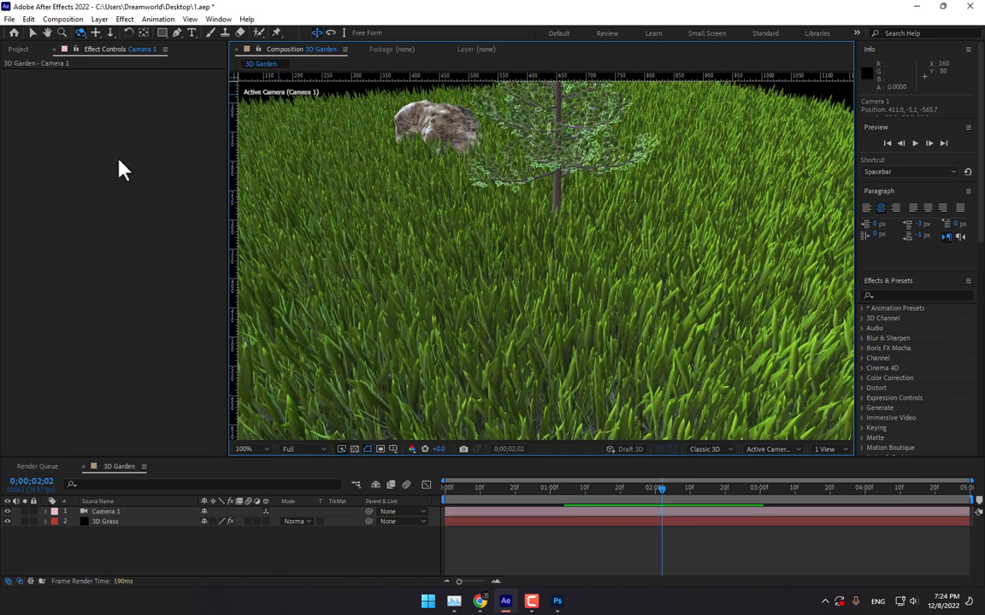
pyautogui.click(101, 522)
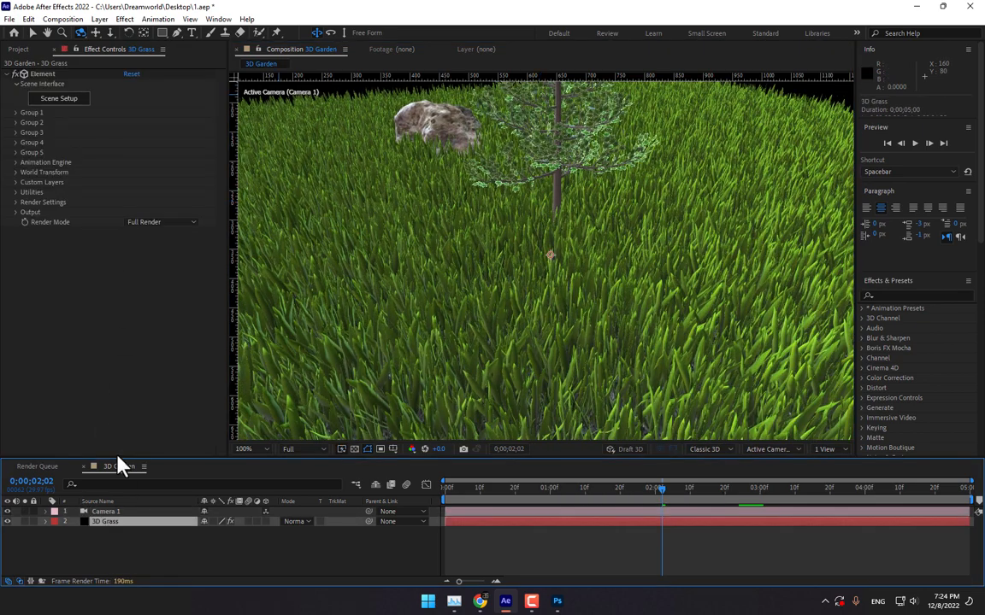
pyautogui.click(16, 132)
pyautogui.click(25, 152)
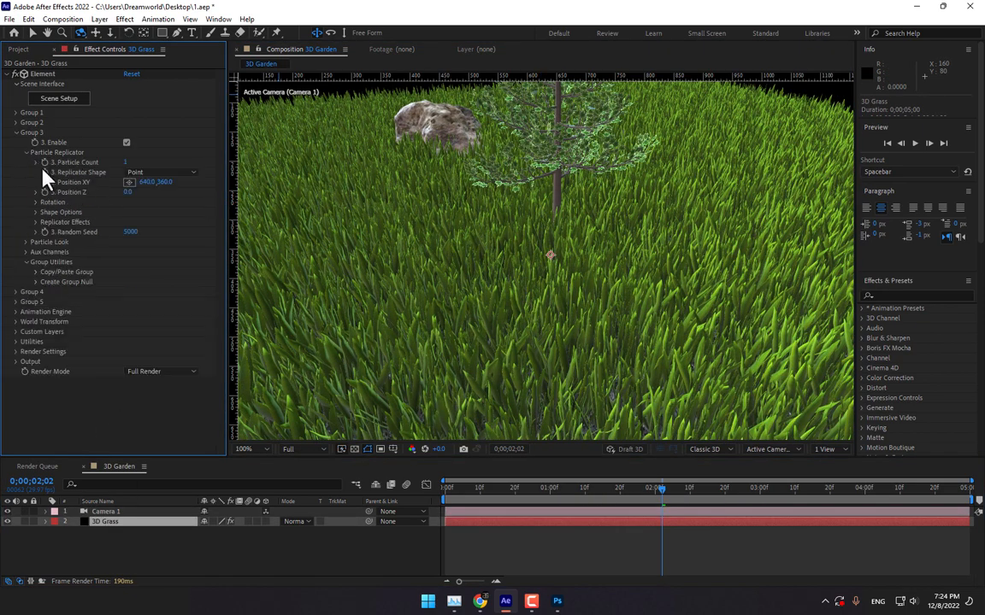
pyautogui.moveTo(147, 183)
pyautogui.mouseDown()
pyautogui.moveTo(145, 195)
pyautogui.moveTo(138, 174)
pyautogui.moveTo(148, 172)
pyautogui.moveTo(152, 181)
pyautogui.moveTo(75, 185)
pyautogui.moveTo(132, 175)
pyautogui.moveTo(190, 187)
pyautogui.moveTo(143, 182)
pyautogui.moveTo(150, 190)
pyautogui.mouseUp()
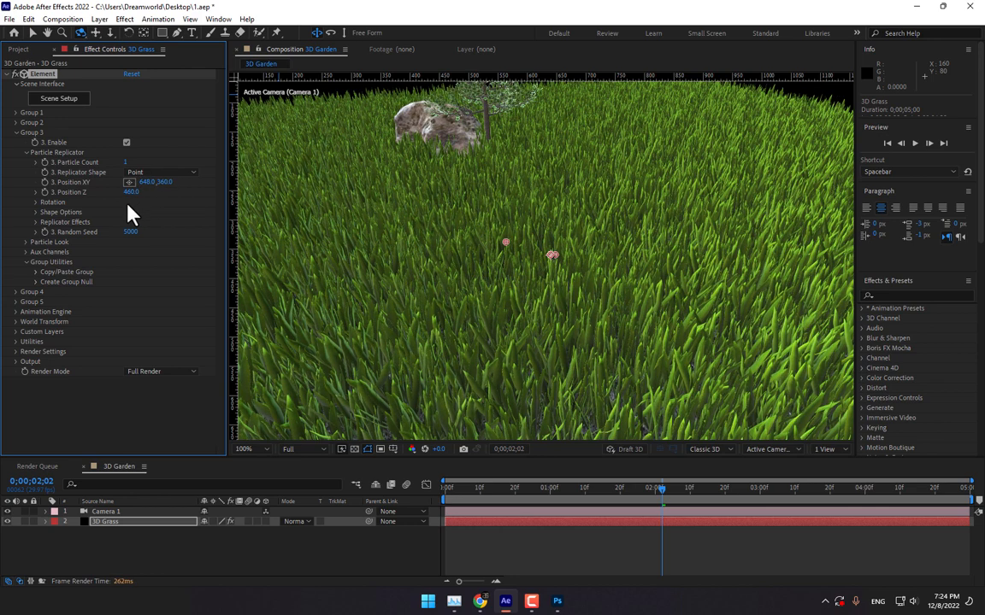
# Set the Particle Size of the Group 3 tree to 5.20 in its Particle Look settings.
pyautogui.click(26, 242)
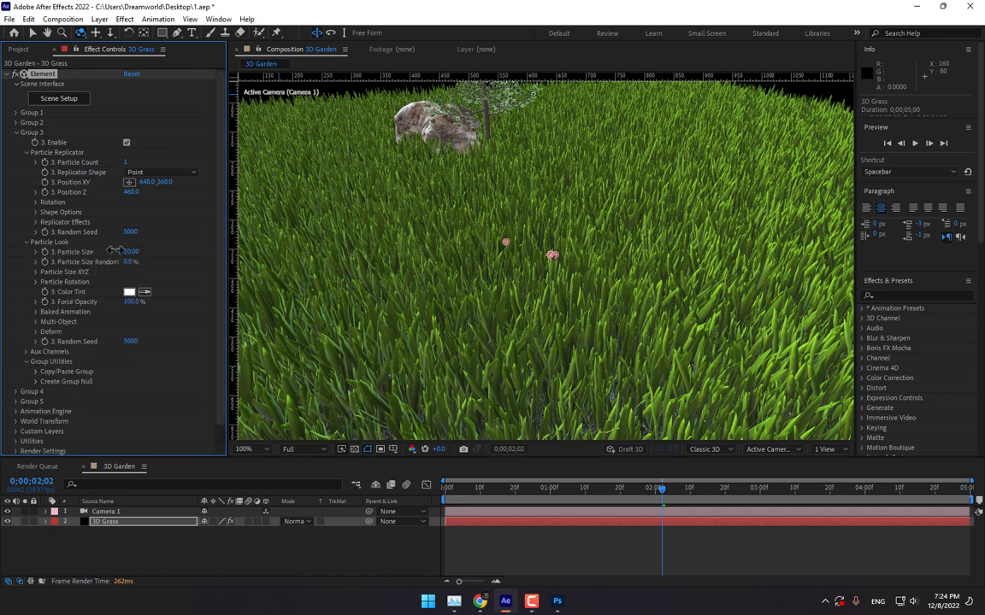
pyautogui.moveTo(111, 250); pyautogui.dragTo(90, 248)
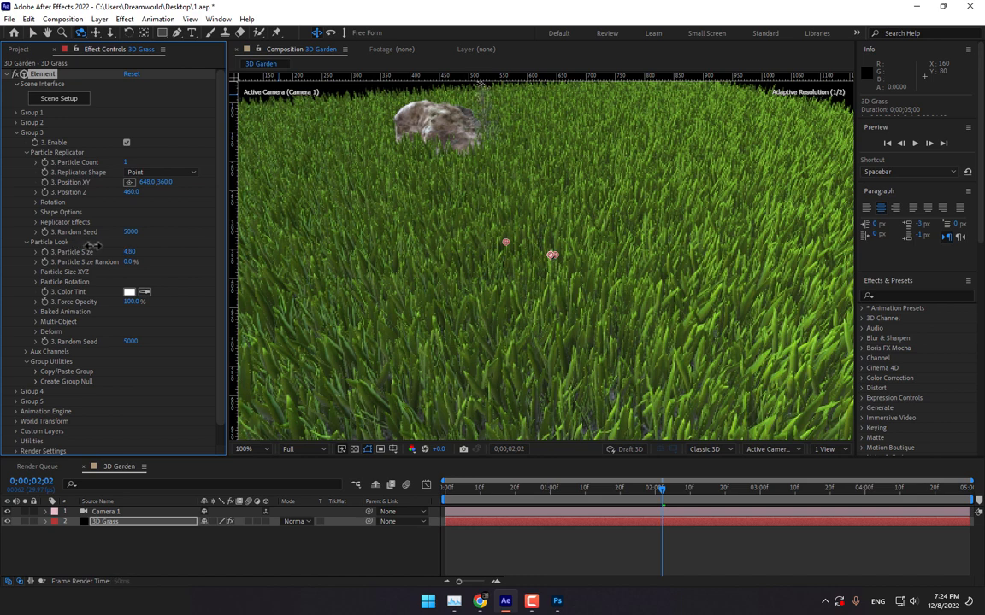
pyautogui.moveTo(93, 246); pyautogui.dragTo(100, 257)
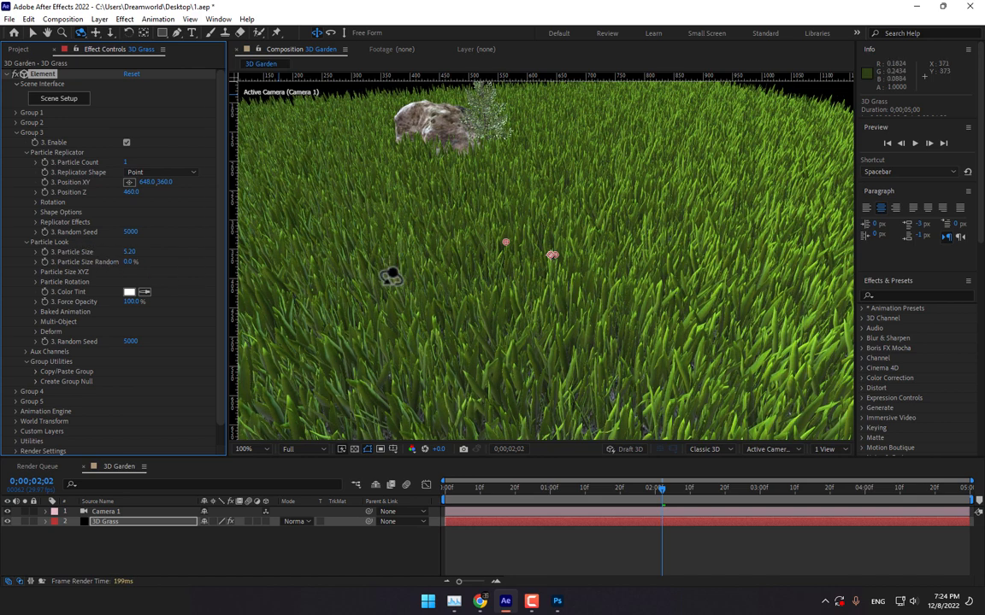
# Orbit the camera down to grass level and pan it to Position about 383, 248, -654.
pyautogui.moveTo(521, 224); pyautogui.dragTo(518, 168)
pyautogui.click(95, 32)
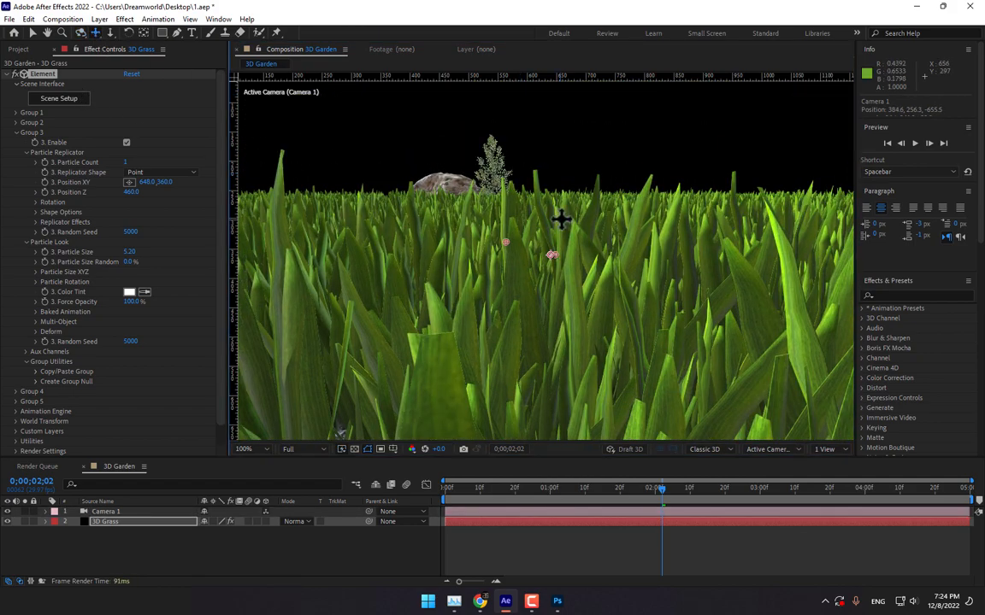
pyautogui.moveTo(559, 218); pyautogui.dragTo(562, 224)
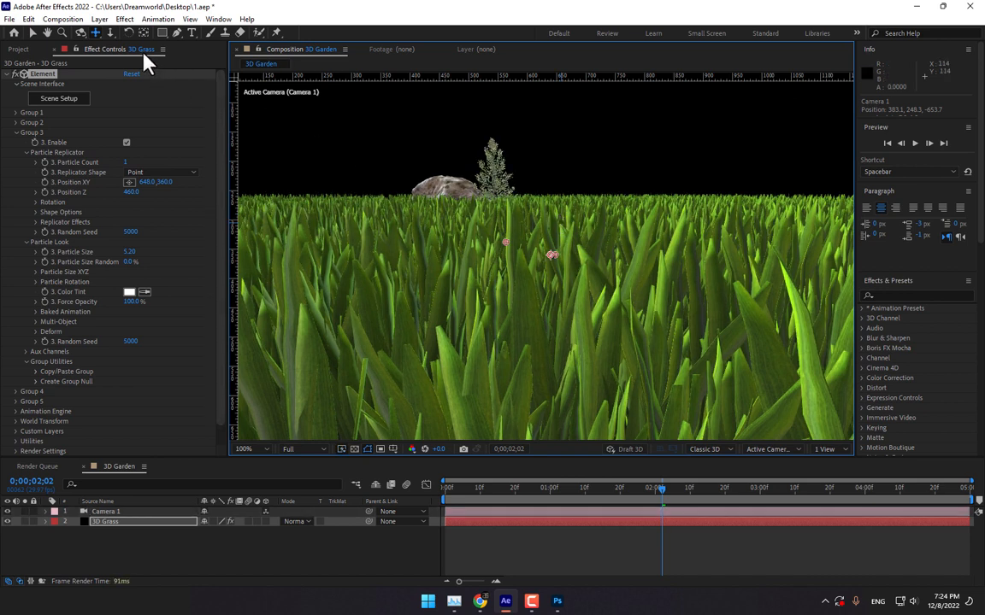
# Switch the composition to the Left view at 50% zoom and raise Camera 1 to Position Y about 237.
pyautogui.click(768, 453)
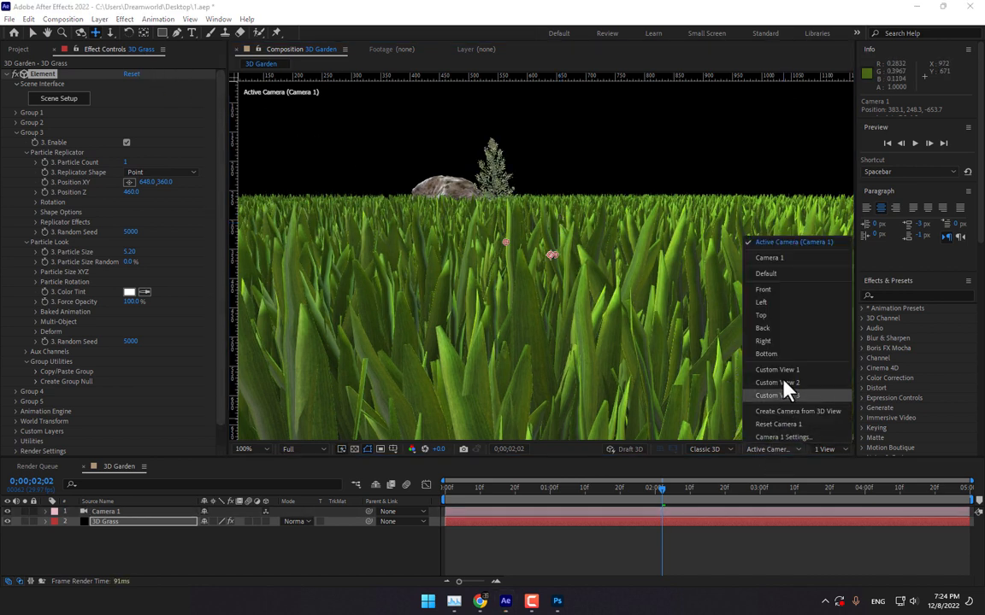
pyautogui.click(774, 302)
pyautogui.press(',')
pyautogui.press(',')
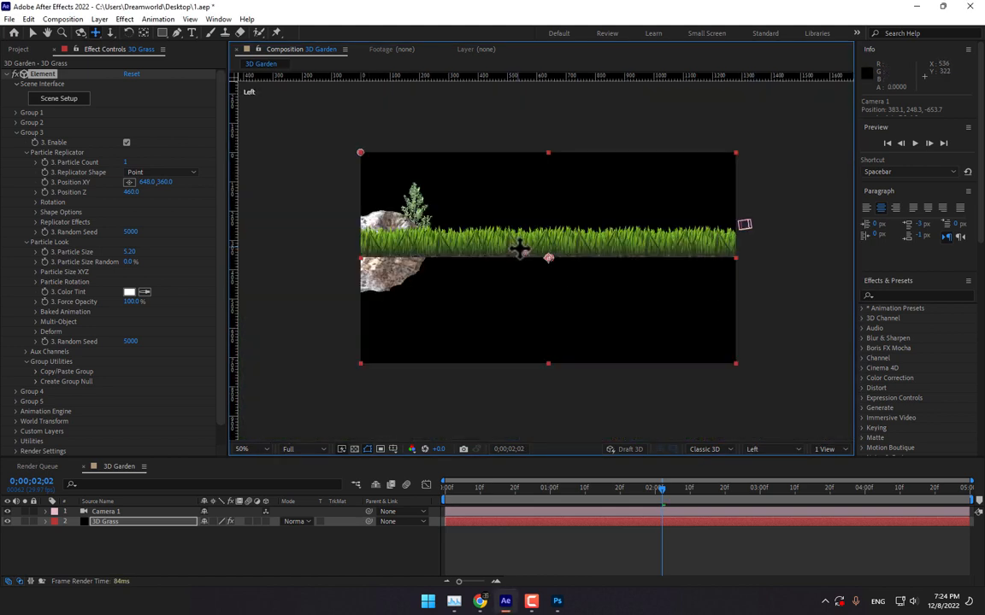
pyautogui.click(119, 512)
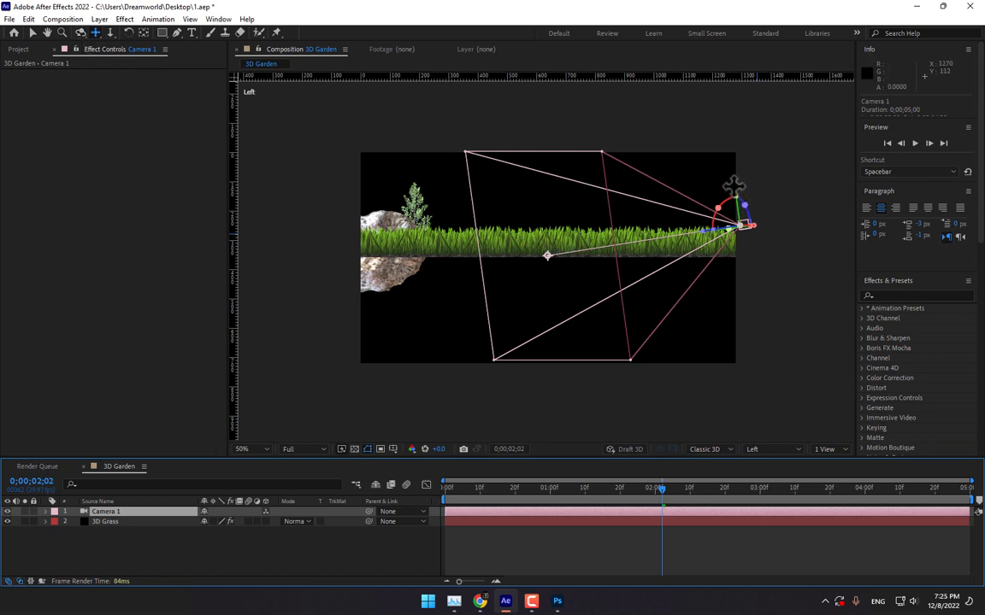
pyautogui.click(32, 34)
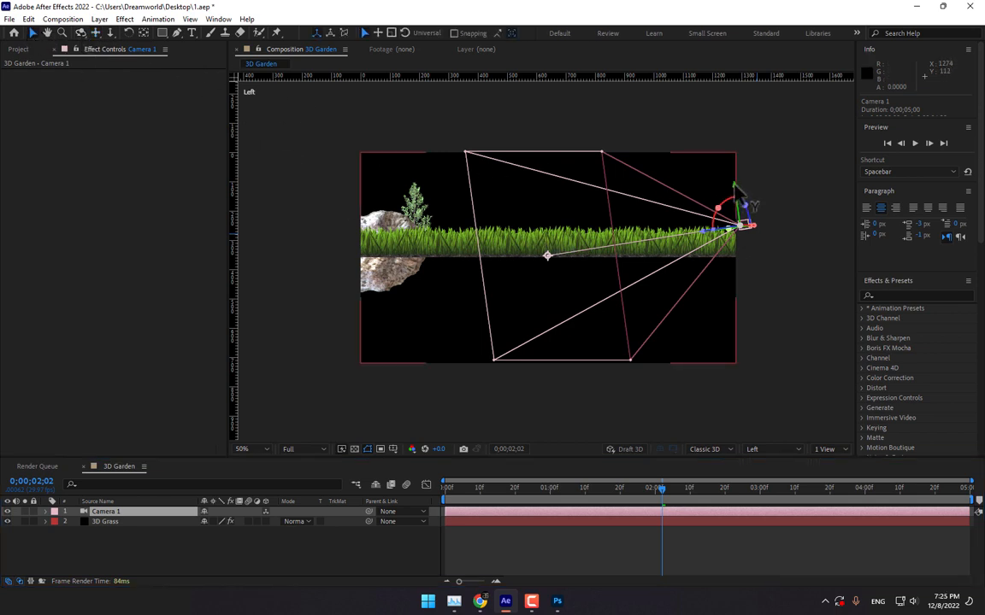
pyautogui.moveTo(740, 193); pyautogui.dragTo(734, 184)
# Tilt Camera 1 about its X axis to an Orientation of about 8.9°, accepting the auto-orientation warning.
pyautogui.click(742, 221)
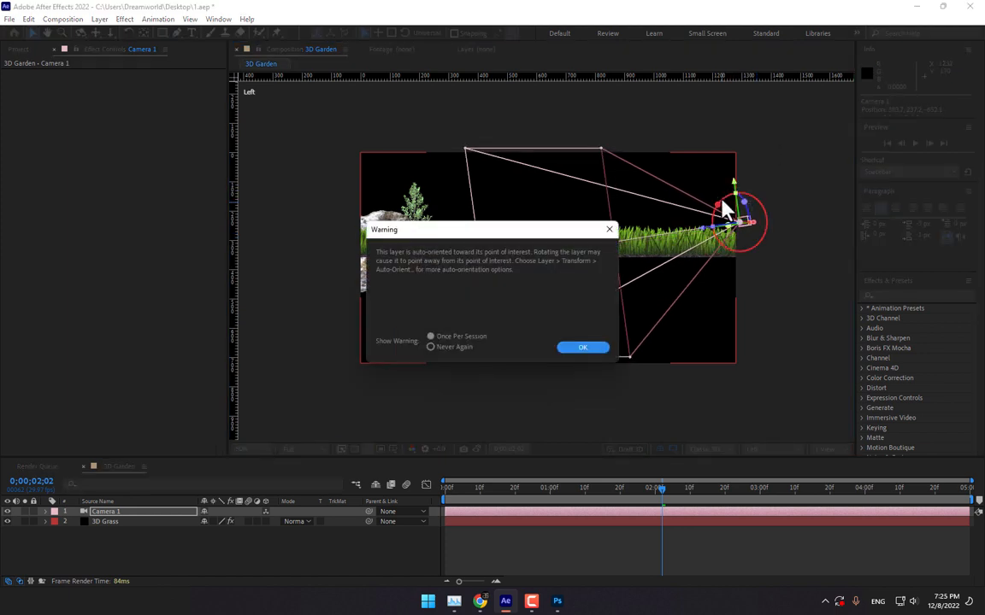
pyautogui.click(578, 351)
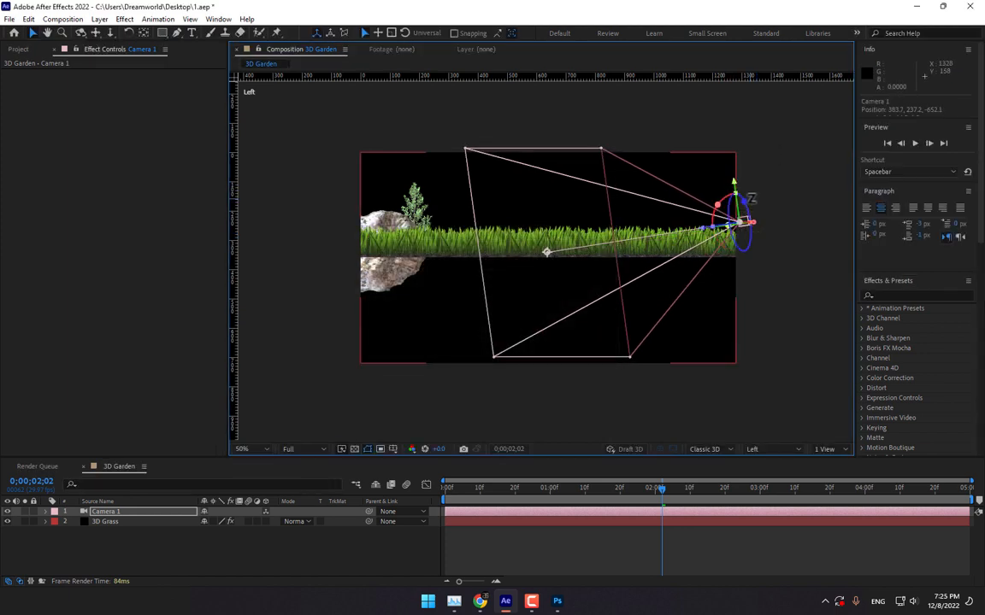
pyautogui.moveTo(743, 222); pyautogui.dragTo(725, 197)
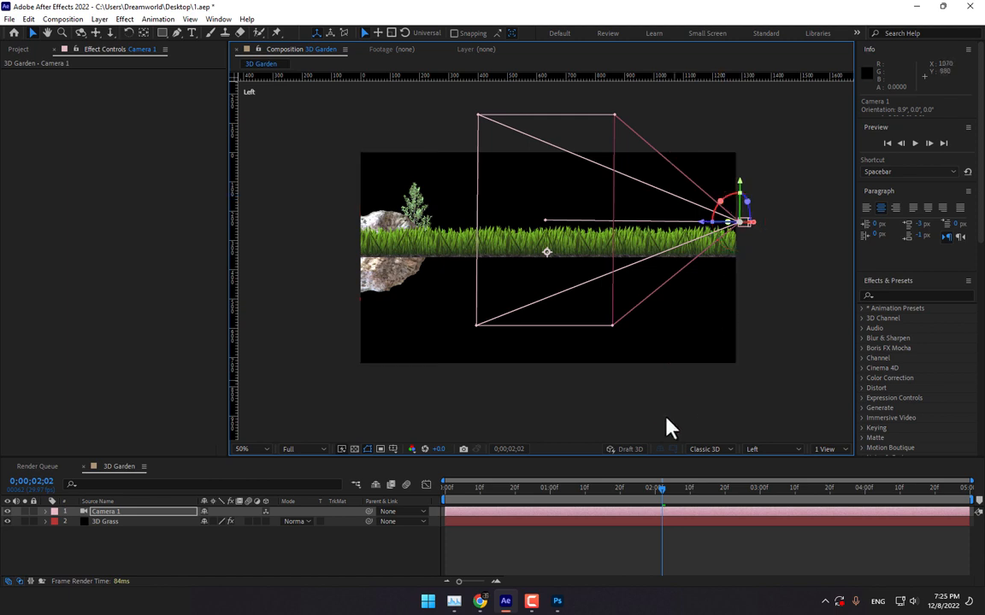
# Return to the Active Camera view and pan the camera to Position about 387.5, 249.2, -653.5.
pyautogui.click(776, 450)
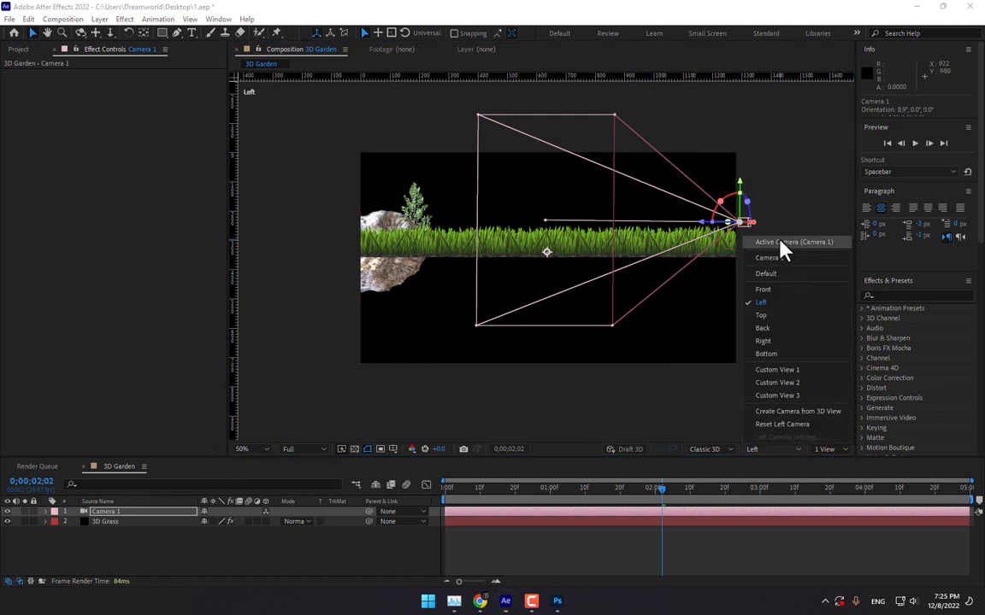
pyautogui.click(788, 243)
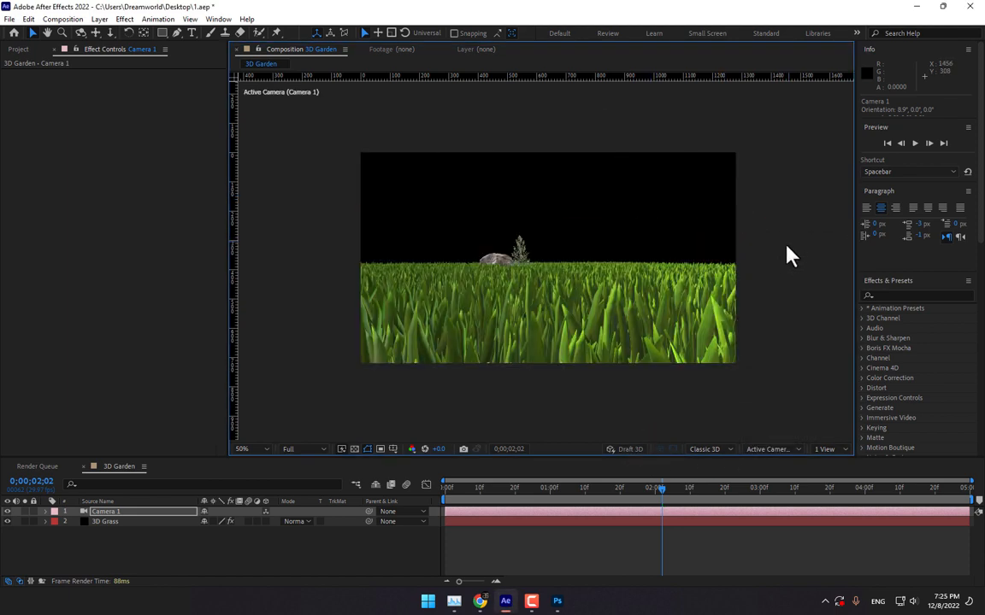
pyautogui.click(96, 33)
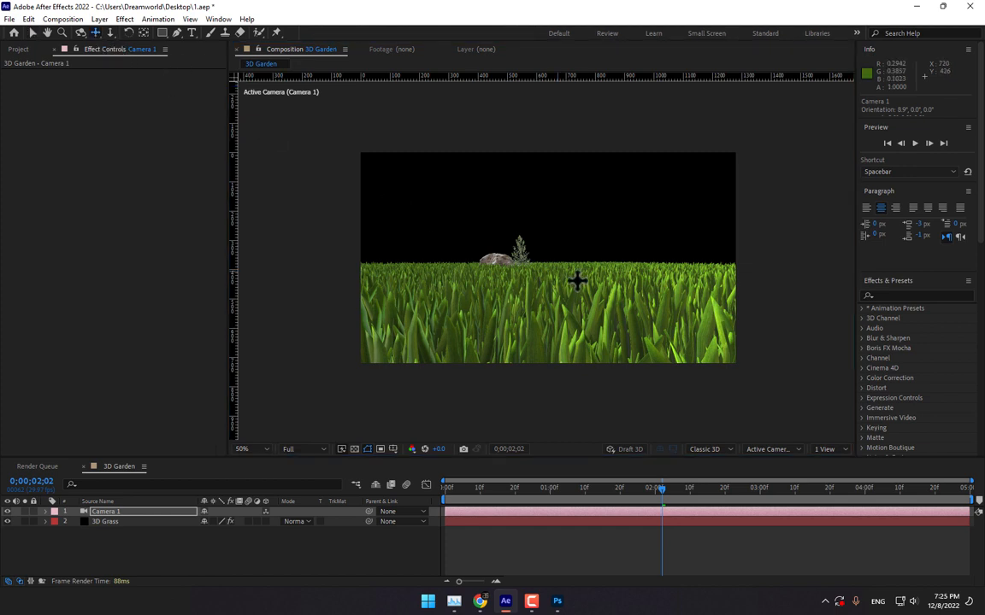
pyautogui.moveTo(578, 288); pyautogui.dragTo(578, 285)
# Import 3086-03_add0_tonemapped.jpg from the Desktop and add it to the 3D Garden composition beneath the 3D Grass layer.
pyautogui.click(18, 49)
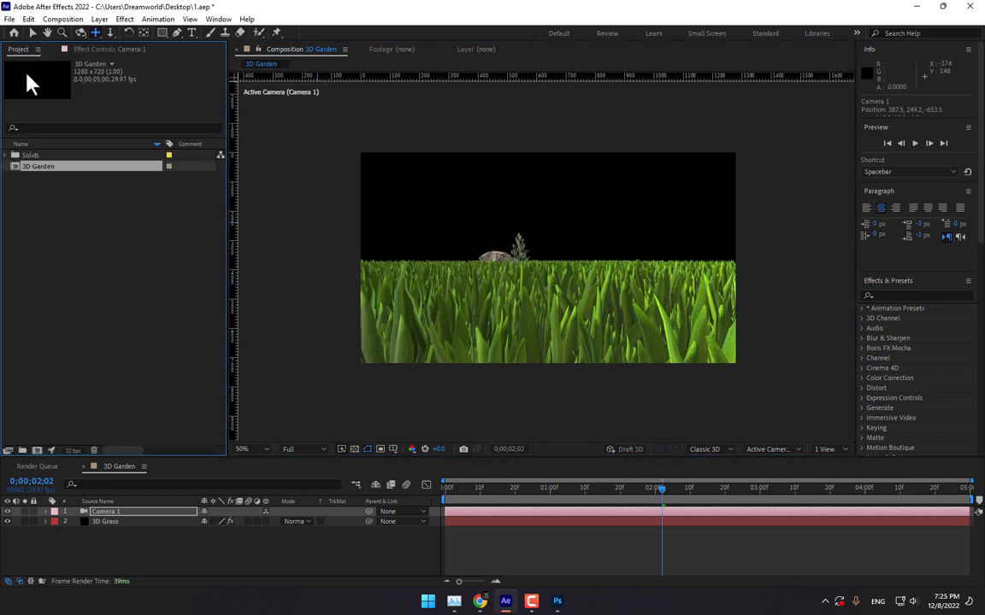
pyautogui.doubleClick(141, 335)
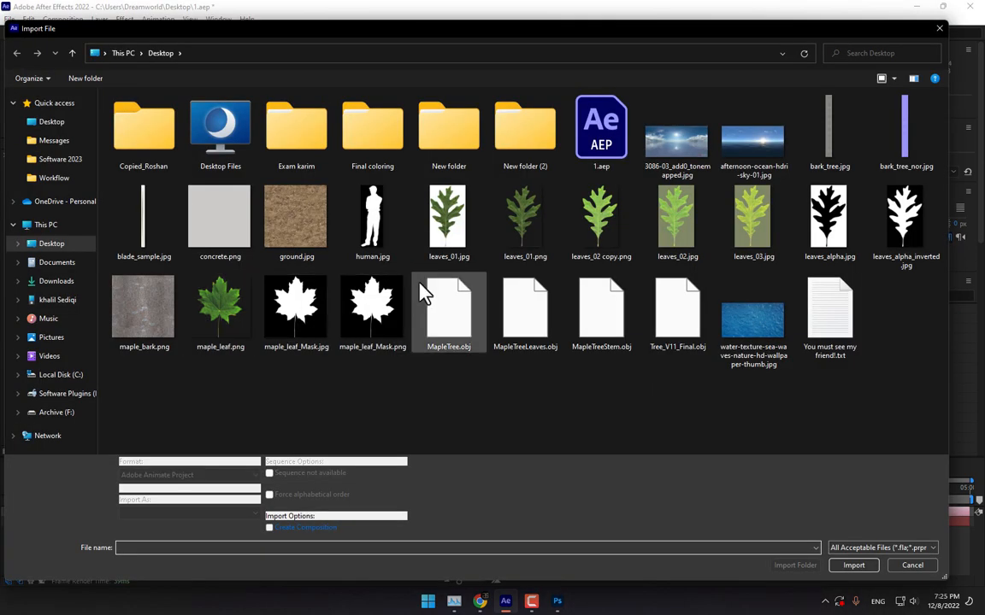
pyautogui.doubleClick(689, 154)
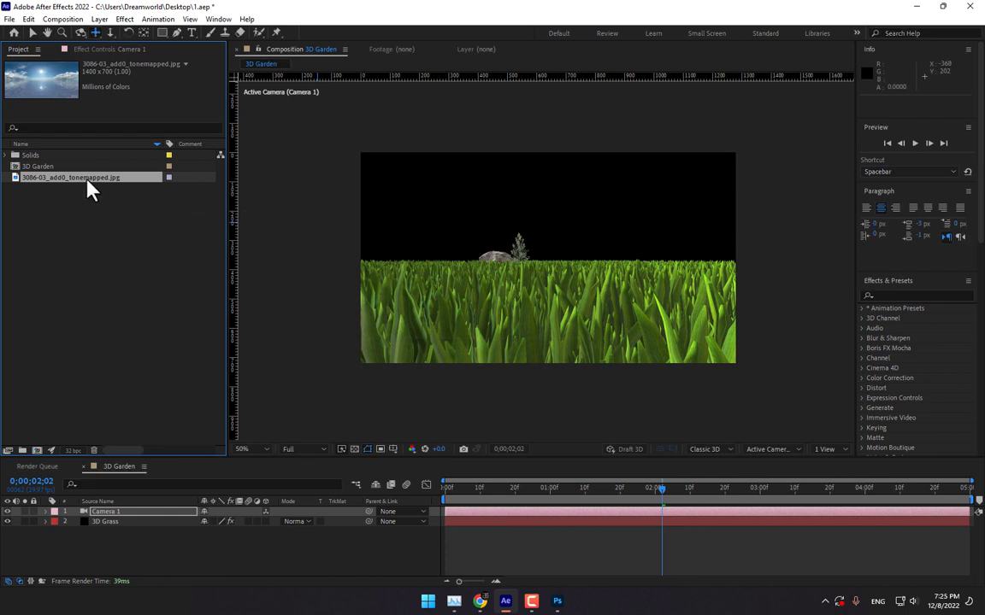
pyautogui.moveTo(88, 180); pyautogui.dragTo(180, 571)
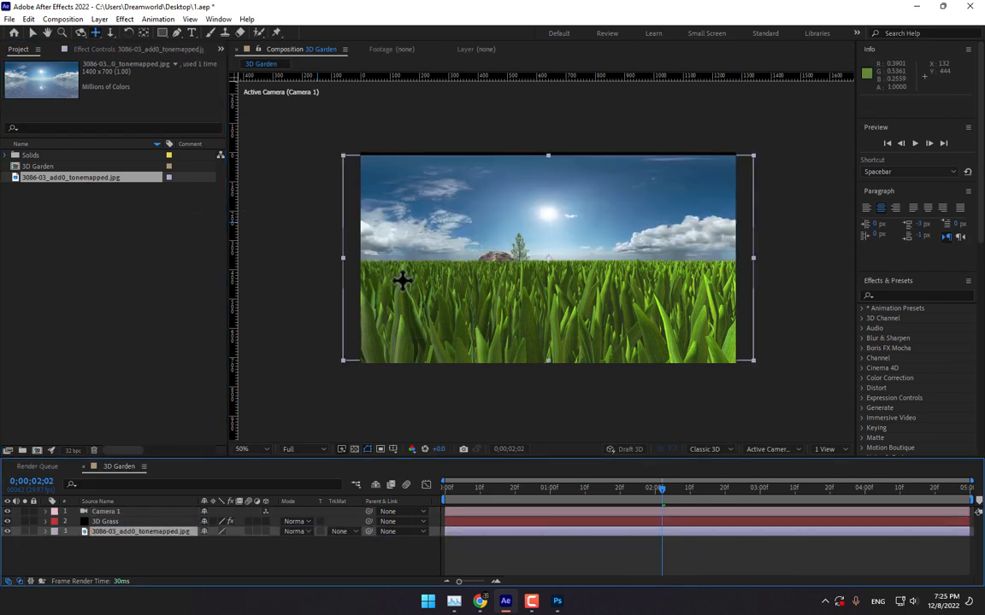
# Scale the sky image layer to 106% so it fills the frame.
pyautogui.press('v')
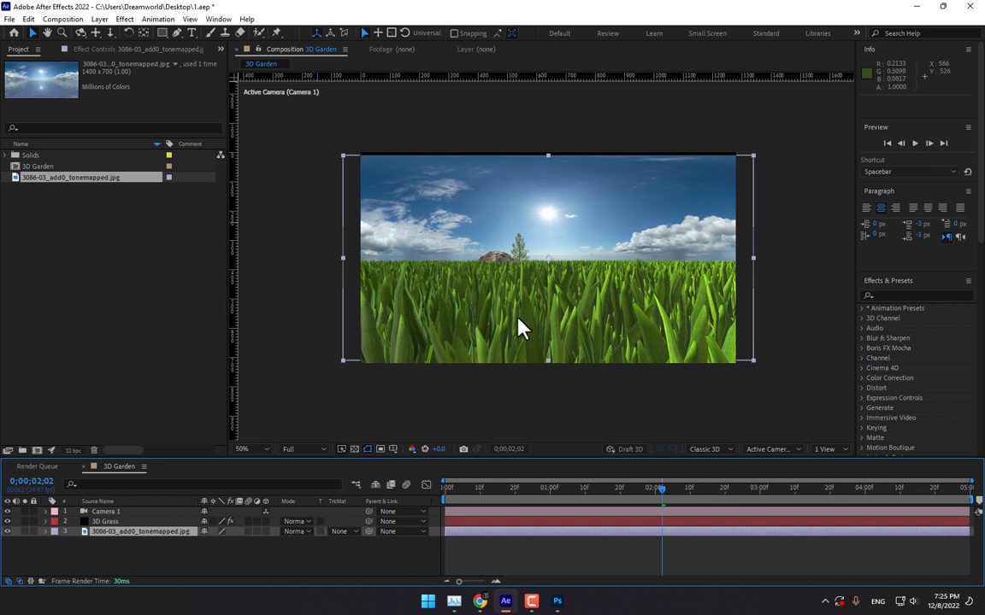
pyautogui.press('s')
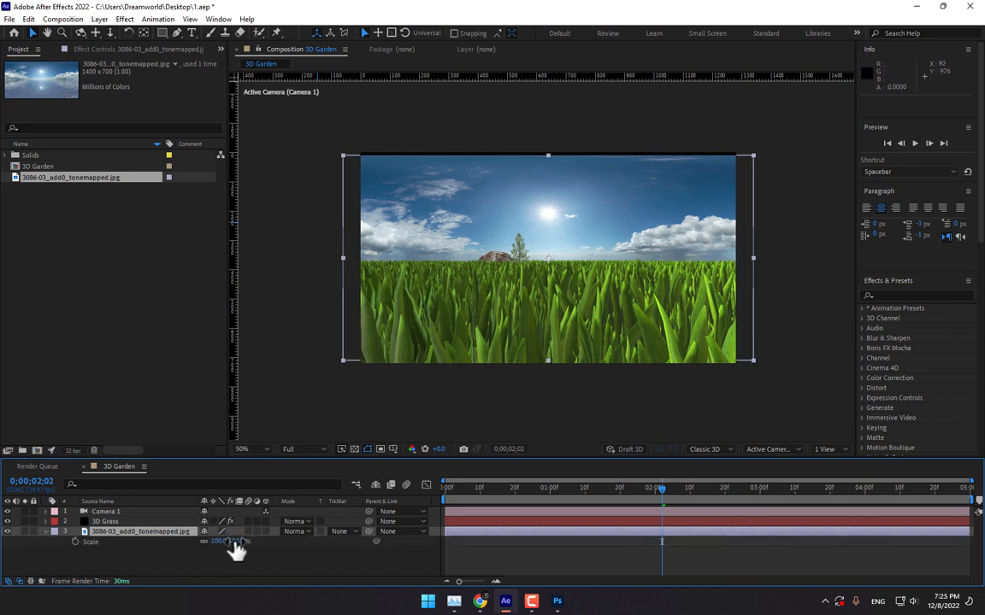
pyautogui.moveTo(238, 541); pyautogui.dragTo(249, 541)
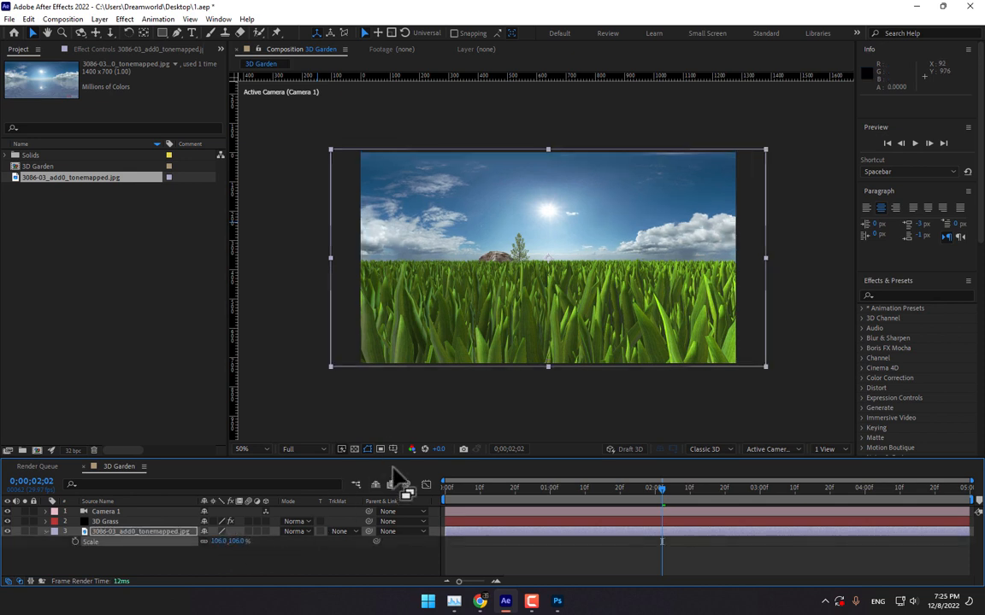
pyautogui.click(268, 566)
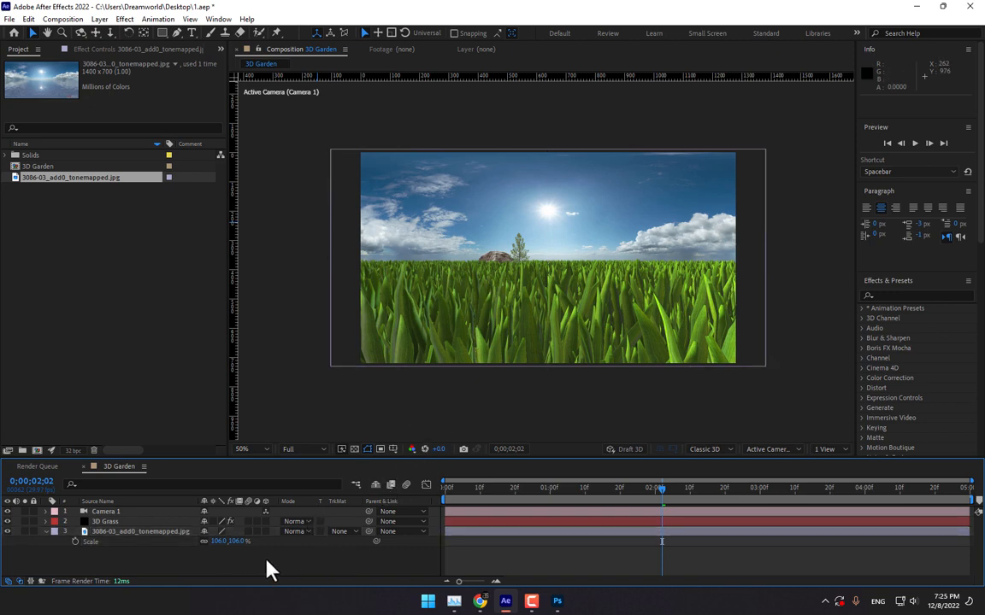
# Create a 1280 x 720 px black solid above all layers and apply the uni.Knoll Light Factory EZ effect to it.
pyautogui.rightClick(255, 405)
pyautogui.moveTo(318, 413)
pyautogui.click(476, 440)
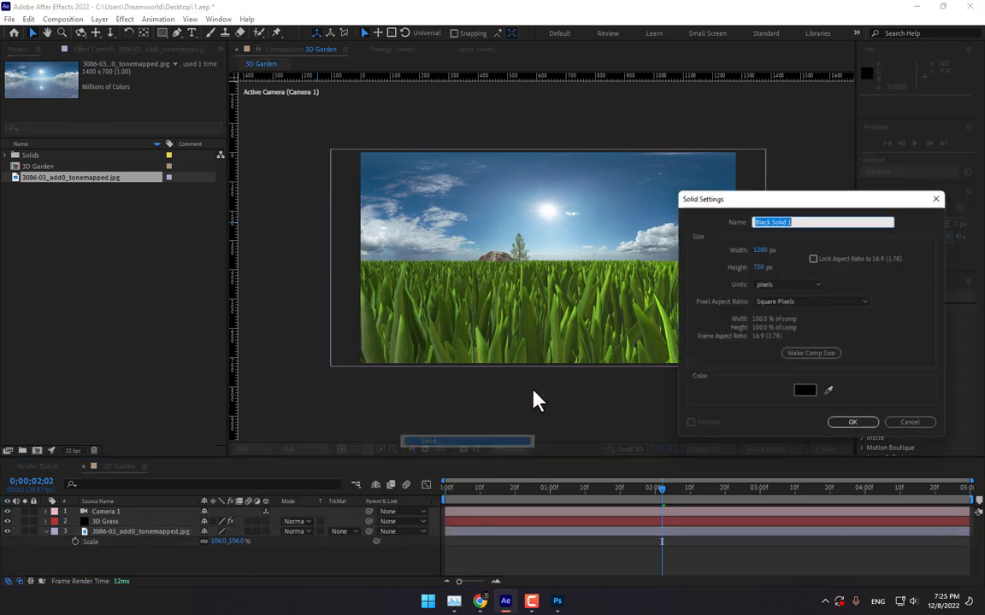
pyautogui.click(852, 427)
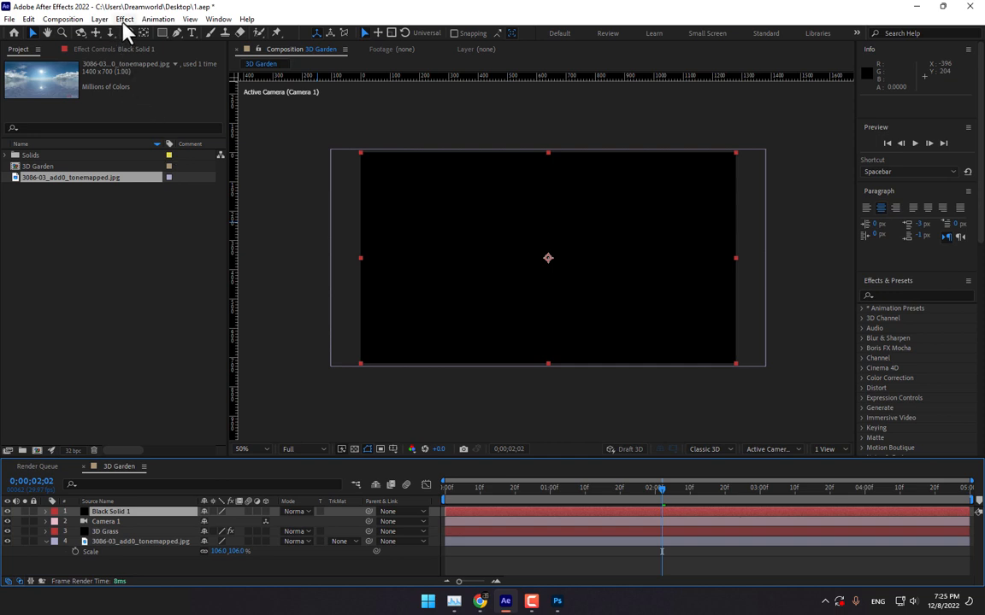
pyautogui.click(124, 20)
pyautogui.moveTo(289, 491)
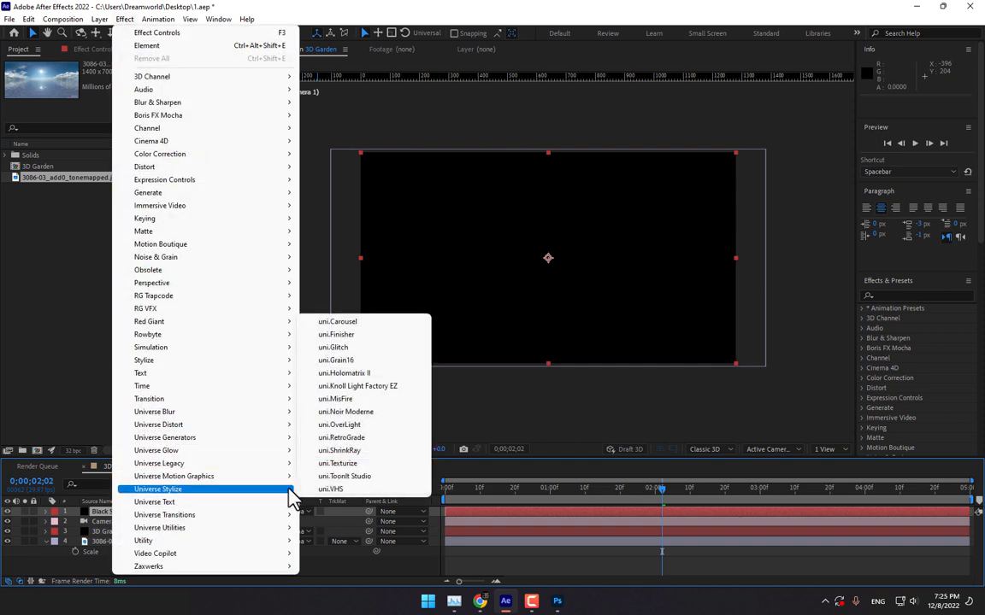
pyautogui.click(358, 385)
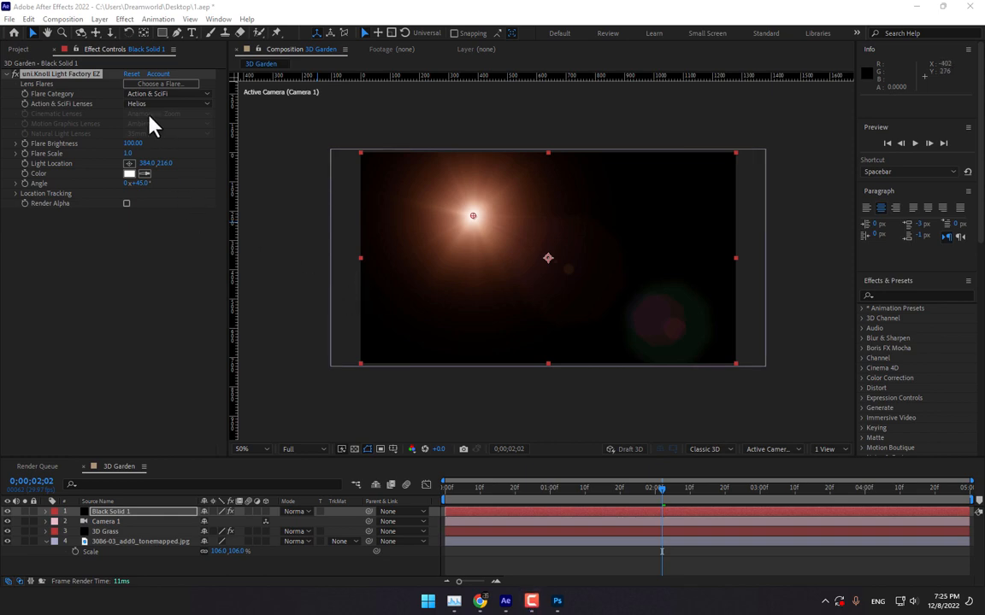
# Choose the Sunset preset from the Natural Light lens flares for the black solid.
pyautogui.click(150, 86)
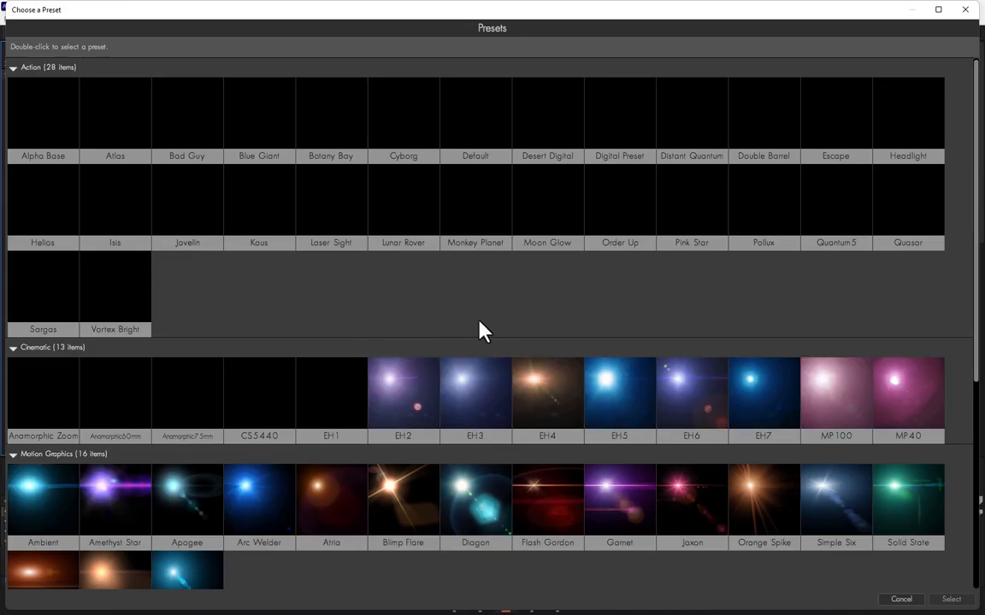
pyautogui.scroll(-1, 586, 369)
pyautogui.scroll(-4, 585, 369)
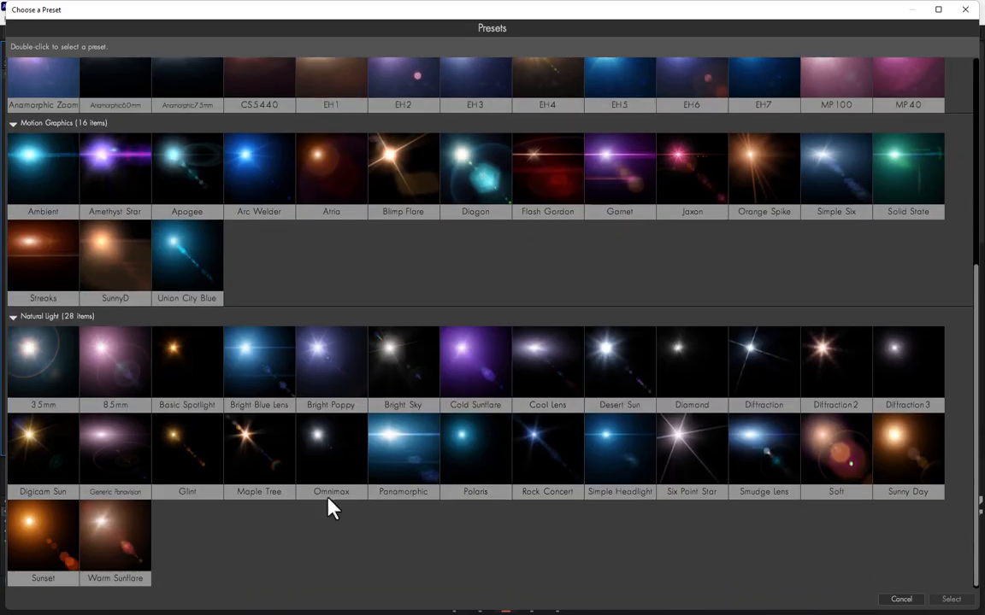
pyautogui.doubleClick(24, 556)
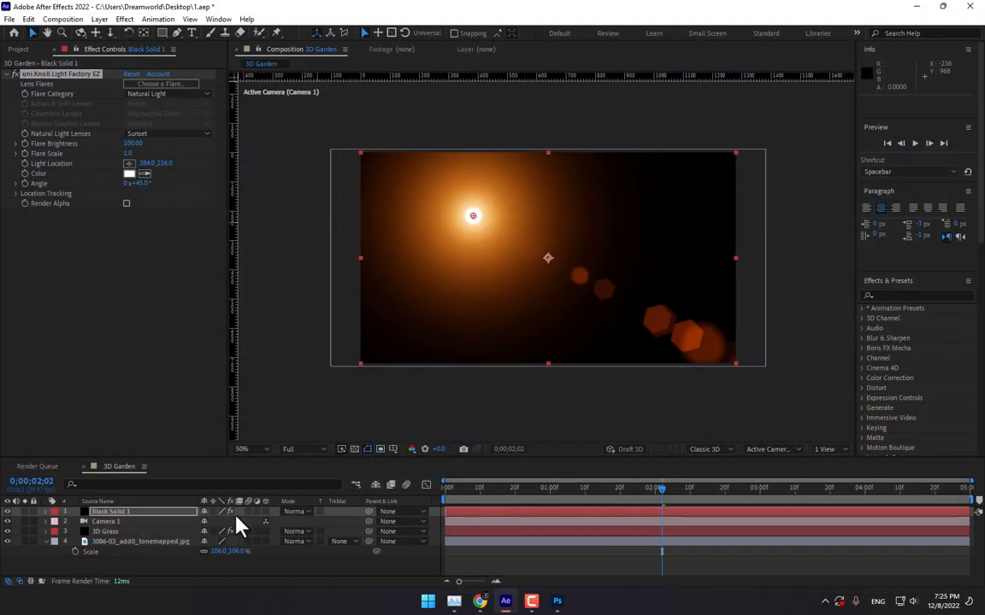
# Set the flare solid's blending mode to Add and move its Light Location onto the sun at about 644, 204.
pyautogui.click(301, 513)
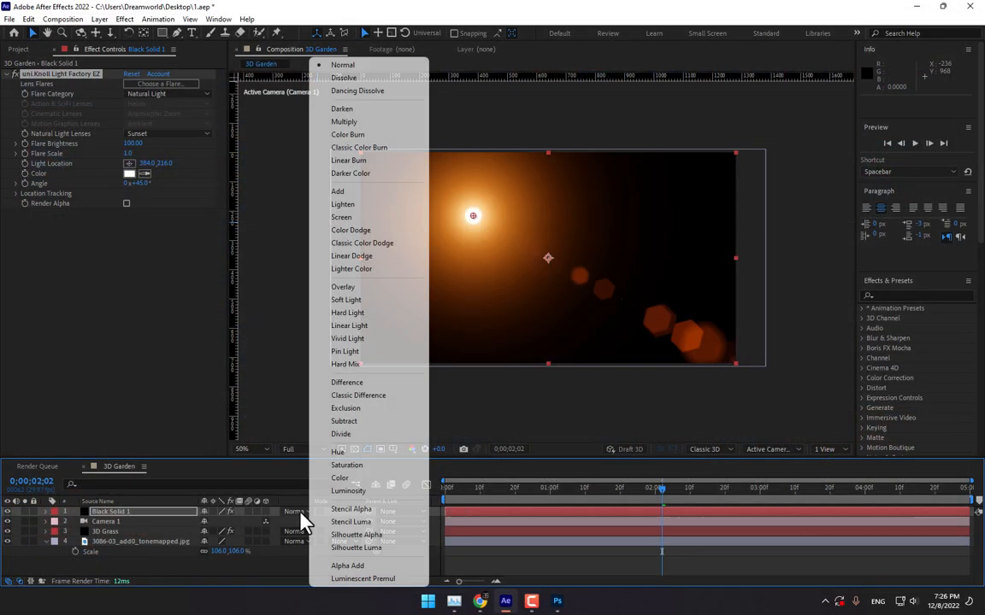
pyautogui.click(366, 190)
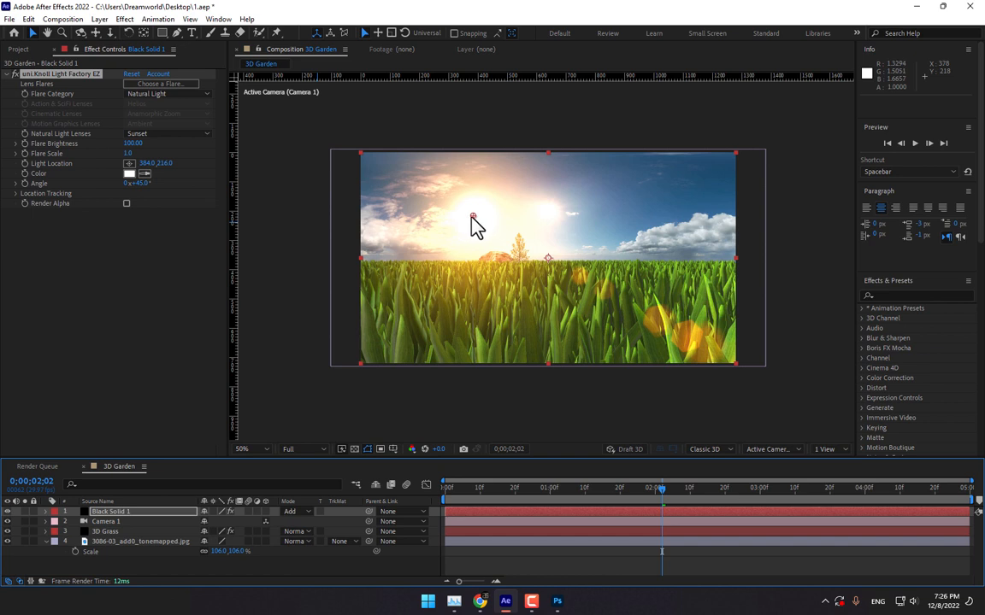
pyautogui.moveTo(472, 216); pyautogui.dragTo(549, 212)
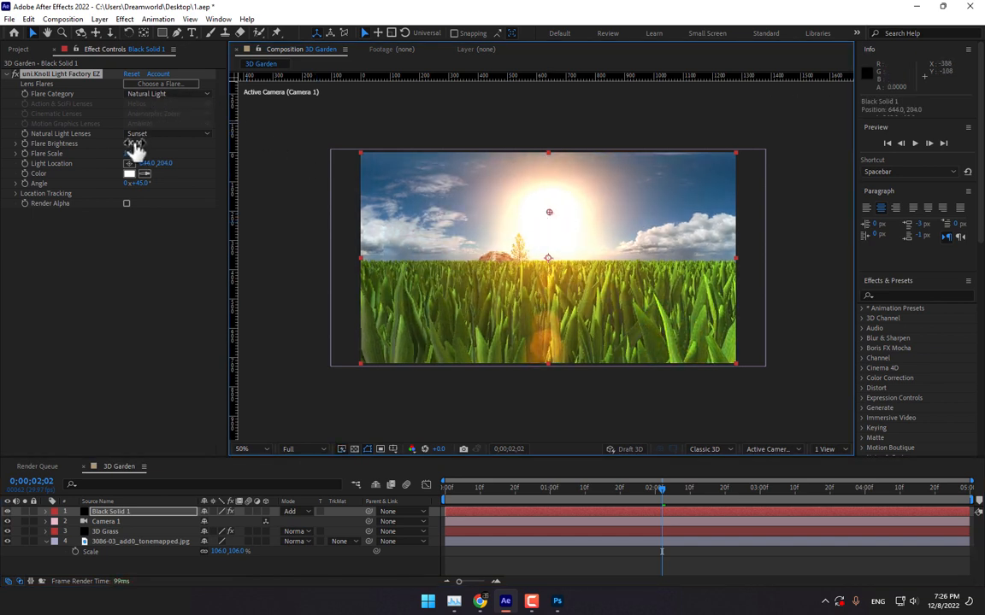
# Reduce the lens flare's Flare Scale to 0.0 and show the composition at 100%.
pyautogui.moveTo(127, 154); pyautogui.dragTo(13, 444)
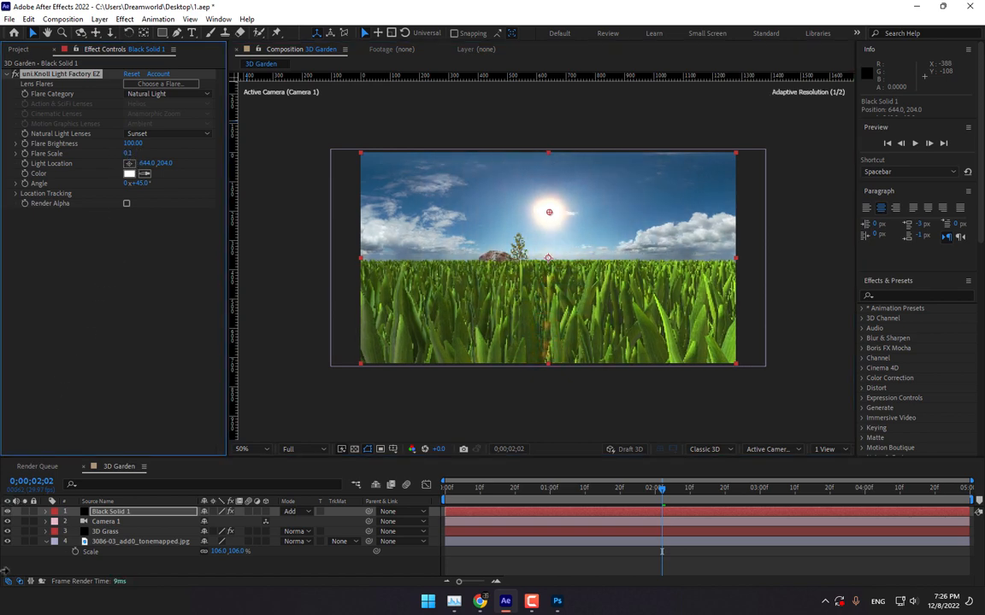
pyautogui.moveTo(4, 568); pyautogui.dragTo(2, 609)
pyautogui.press('/')
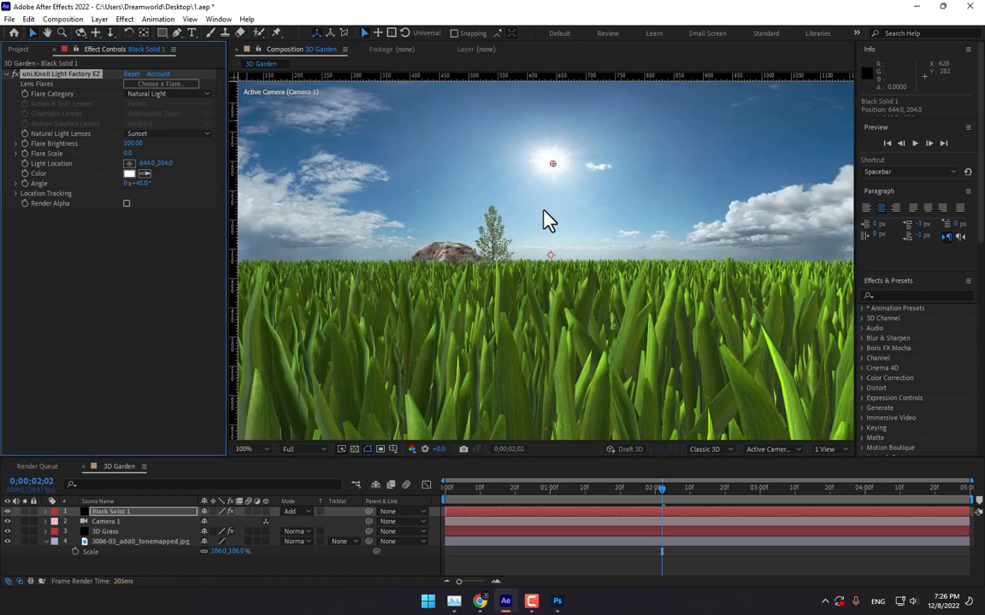
# Move the flare's Light Location to 639, 198 over the sun and set Flare Scale to 0.1.
pyautogui.moveTo(553, 163); pyautogui.dragTo(572, 179)
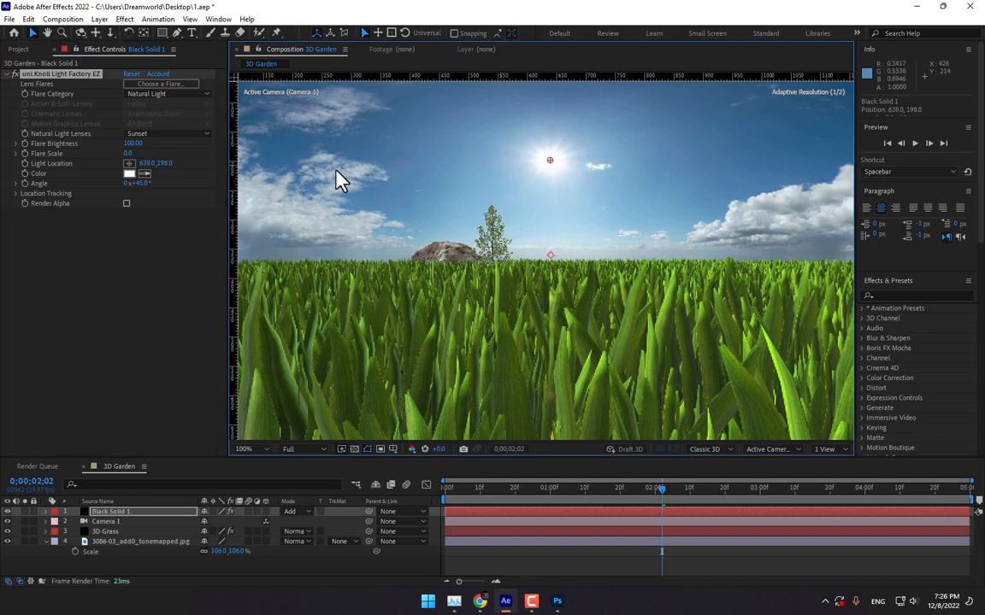
pyautogui.moveTo(130, 155); pyautogui.dragTo(207, 155)
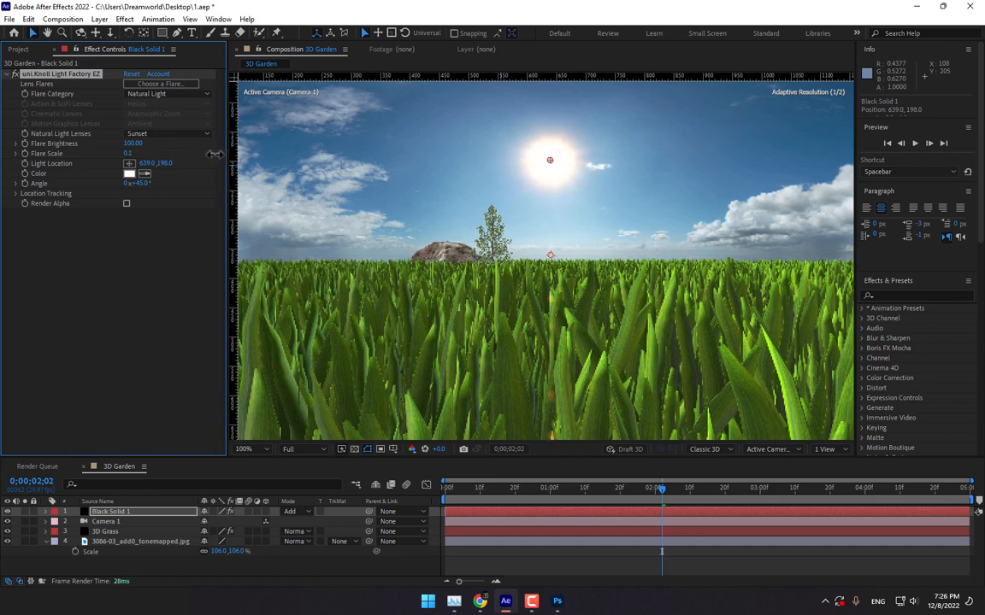
pyautogui.press(',')
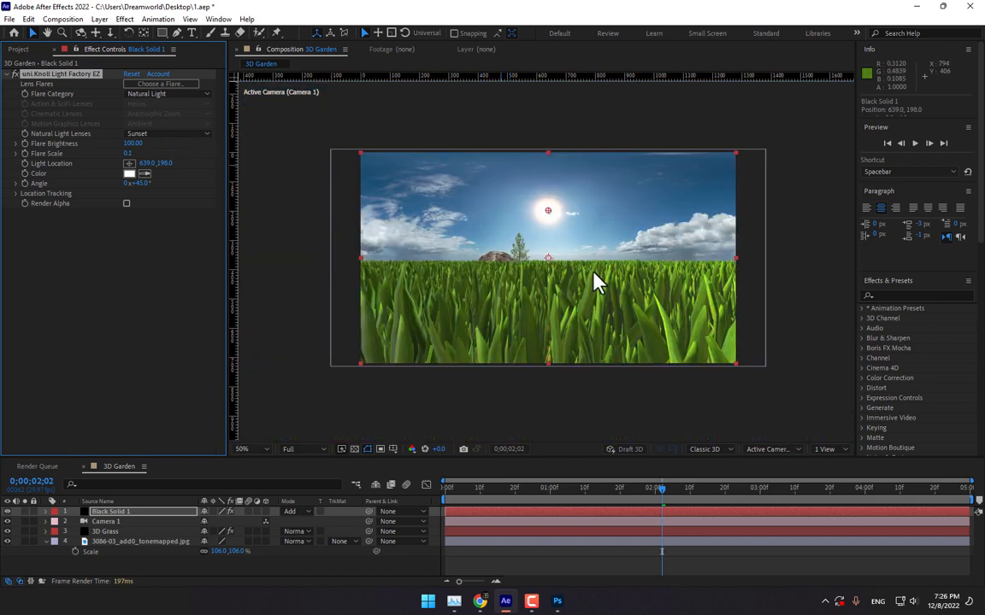
# Switch the flare to the Pollux preset from the Action lenses and set Flare Scale to 0.7.
pyautogui.click(152, 83)
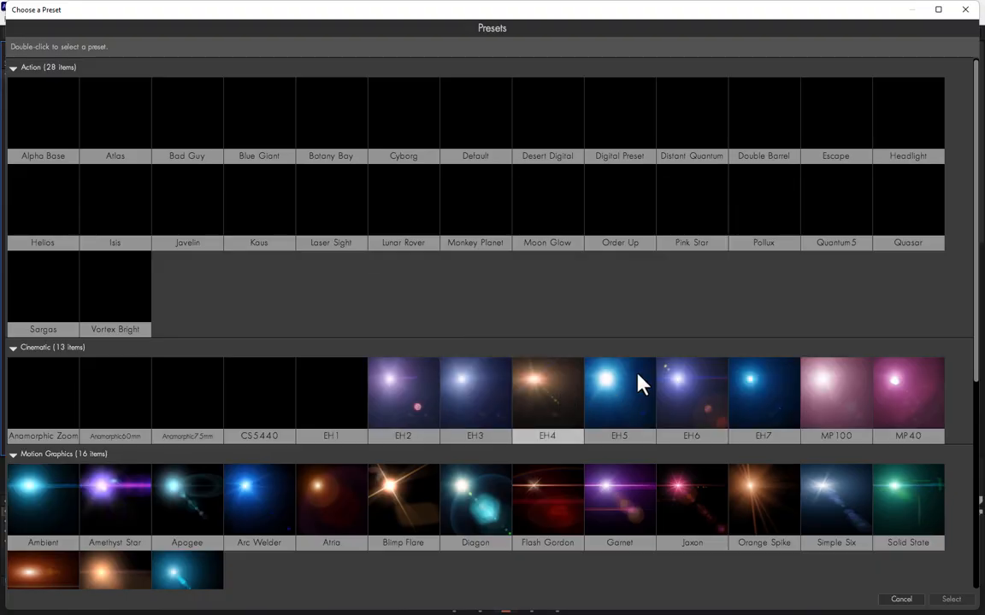
pyautogui.doubleClick(776, 229)
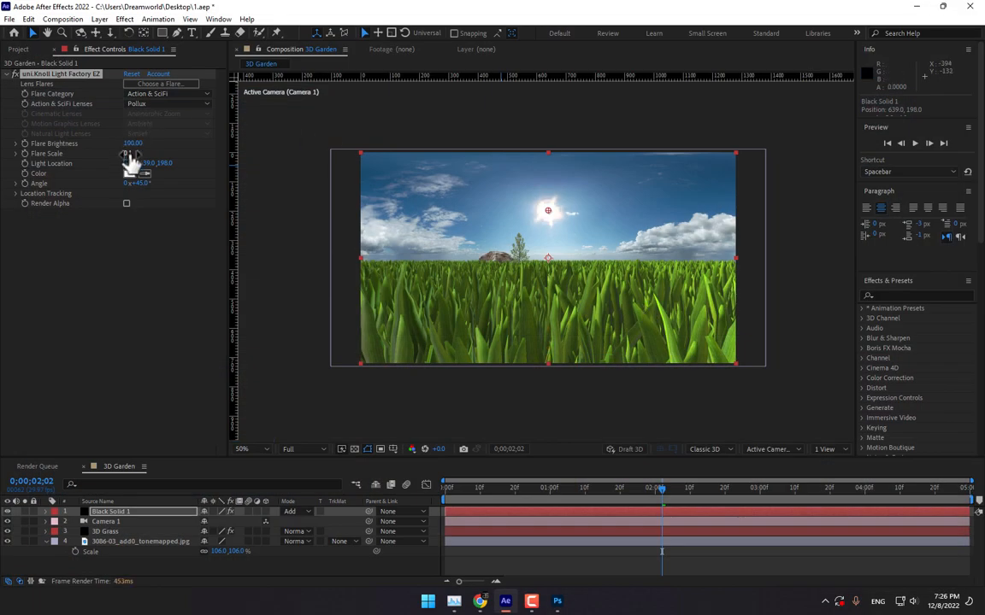
pyautogui.moveTo(128, 154); pyautogui.dragTo(517, 118)
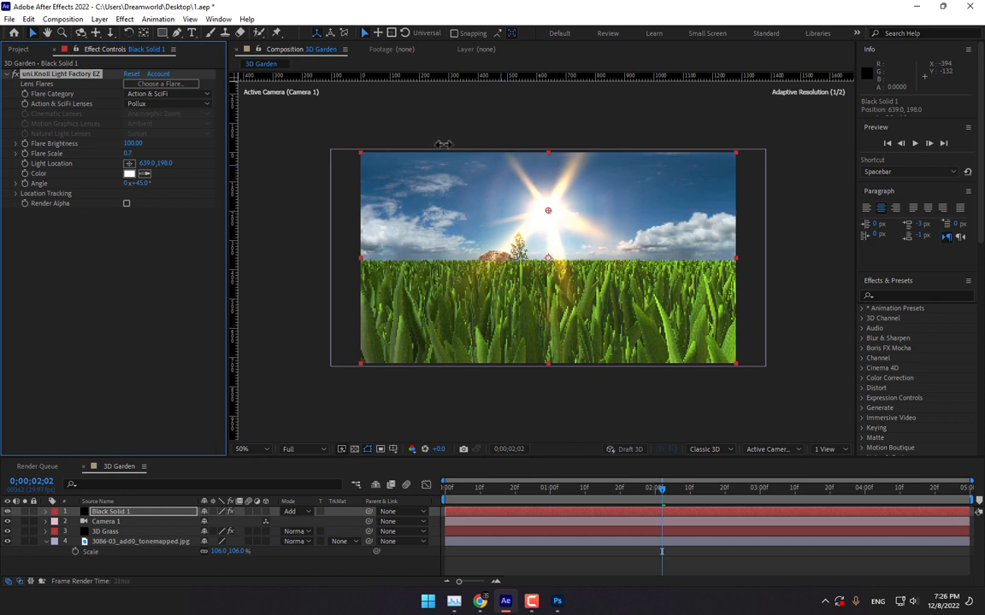
pyautogui.moveTo(441, 144); pyautogui.dragTo(455, 266)
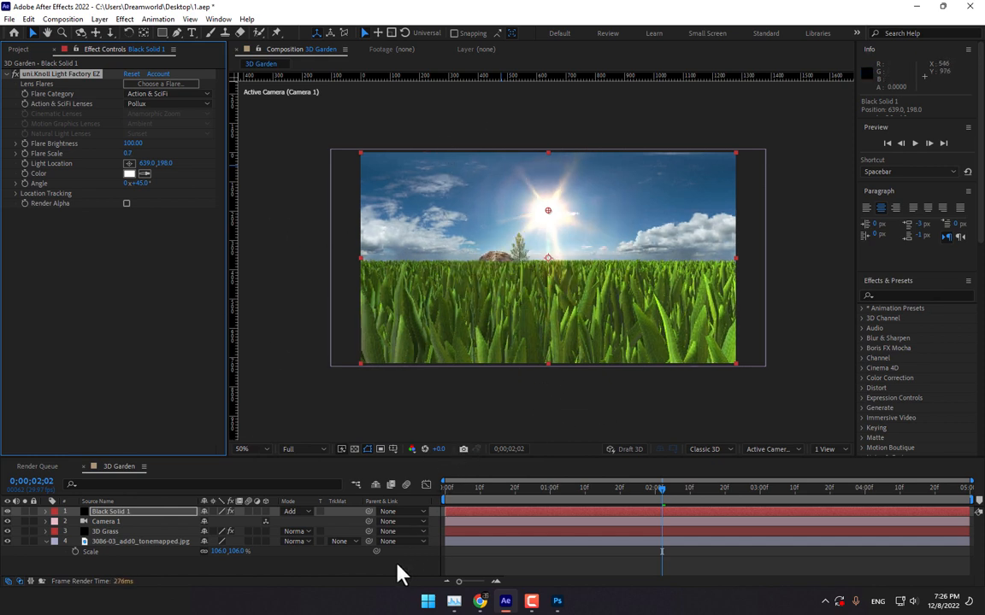
# Create a null object above all layers in the 3D Garden composition.
pyautogui.rightClick(373, 566)
pyautogui.moveTo(420, 424)
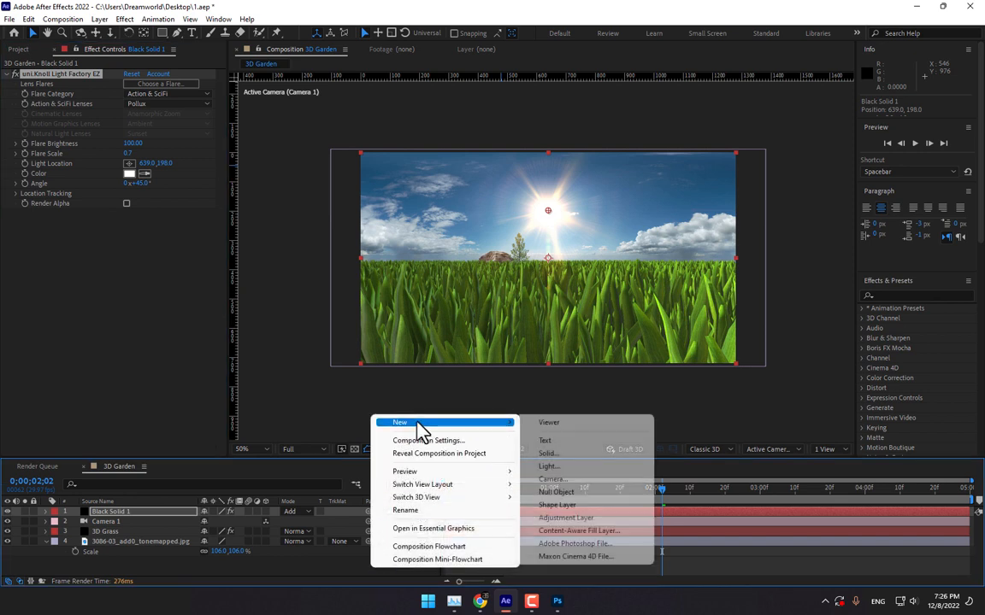
pyautogui.click(596, 492)
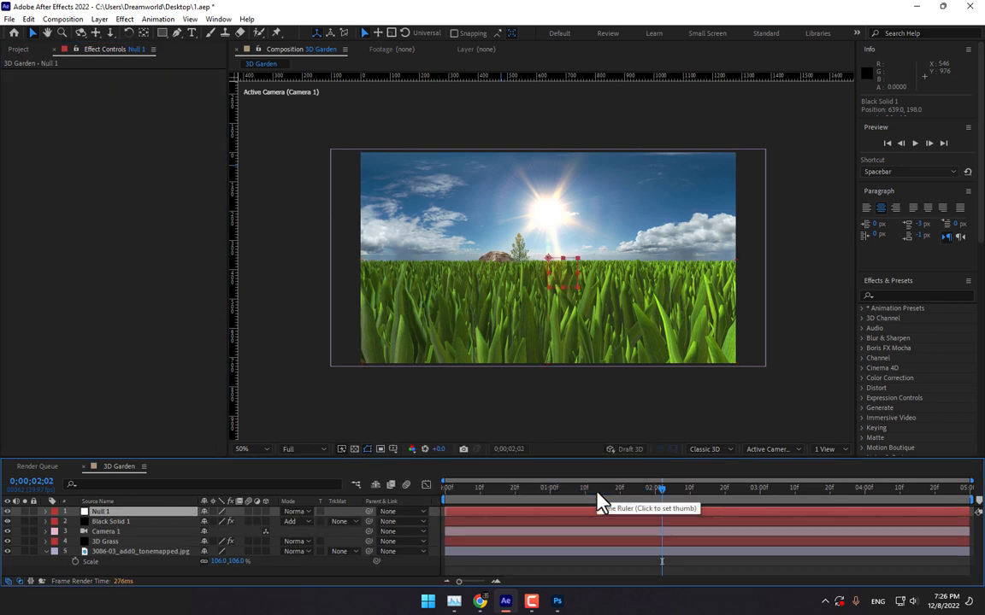
# Replicate the Group 3 tree of the 3D Grass layer over a Plane shape with Shape Scale 46.40 and Particle Count 19.
pyautogui.click(111, 542)
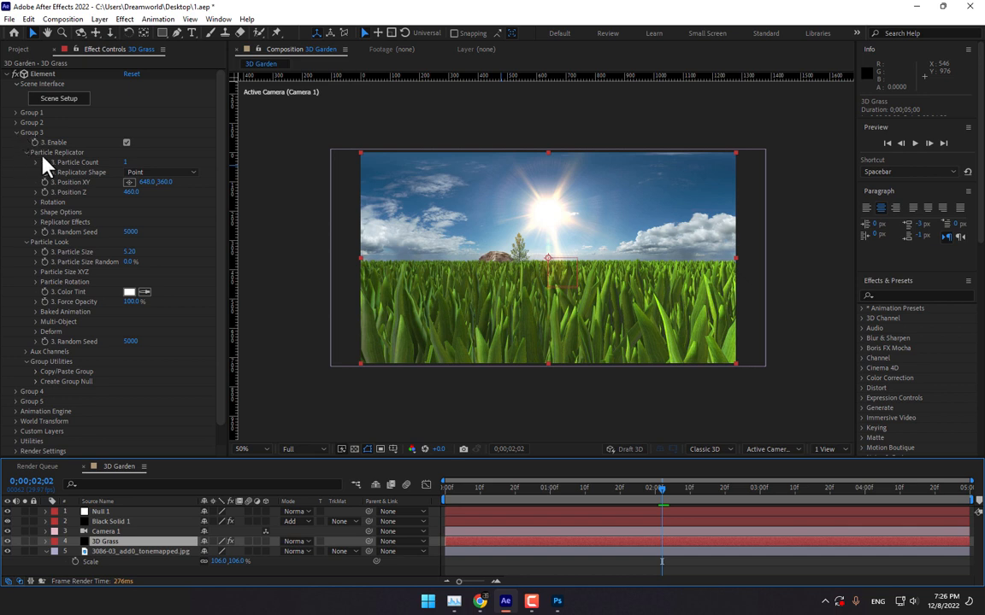
pyautogui.click(154, 174)
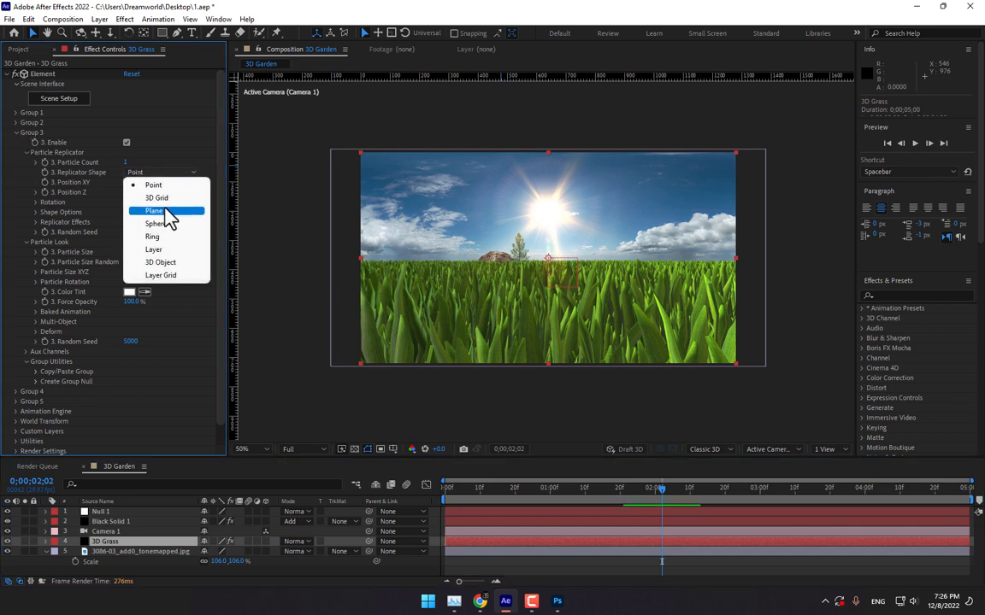
pyautogui.click(152, 184)
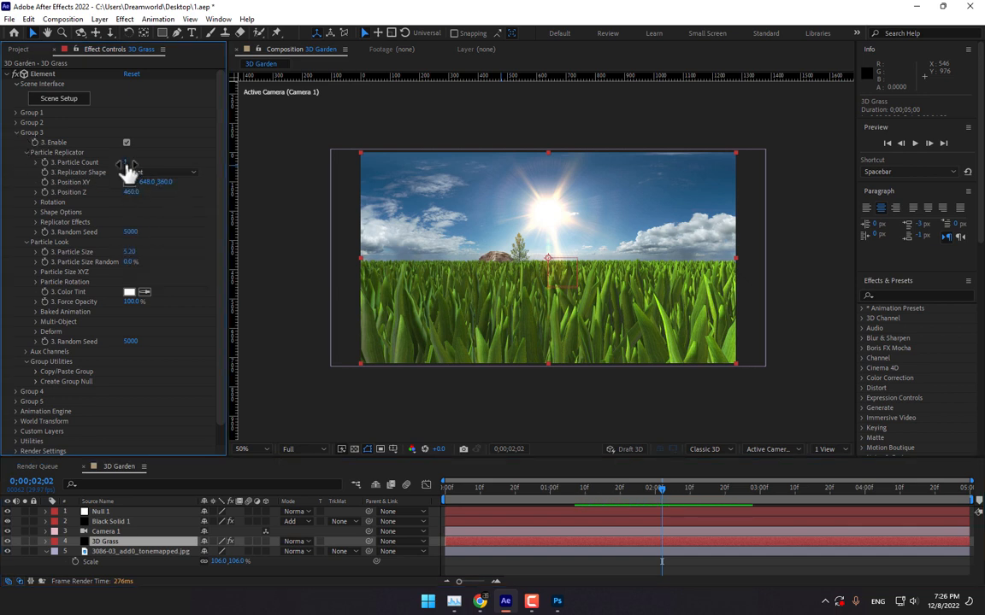
pyautogui.moveTo(126, 164); pyautogui.dragTo(130, 163)
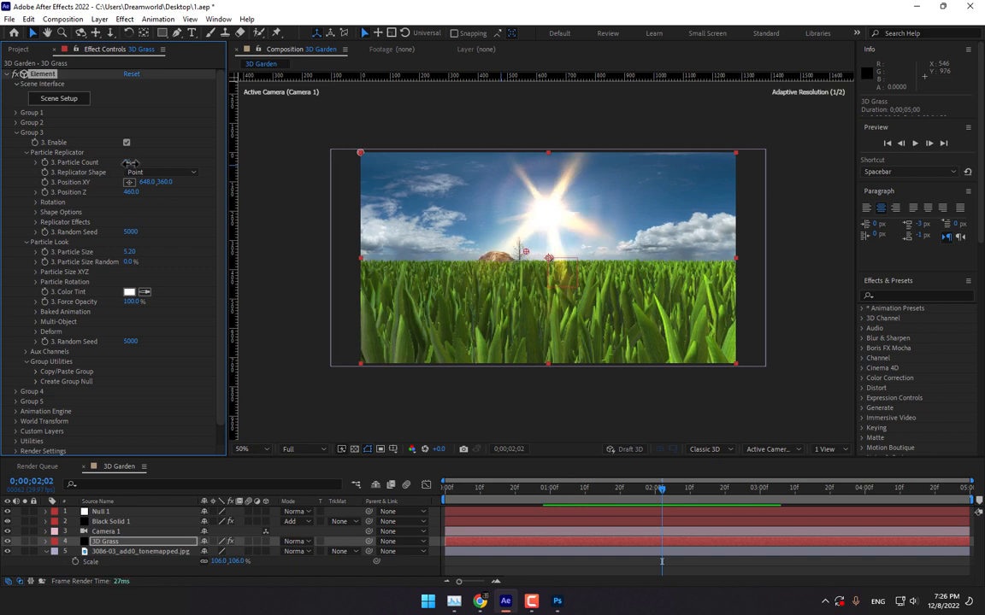
pyautogui.click(154, 172)
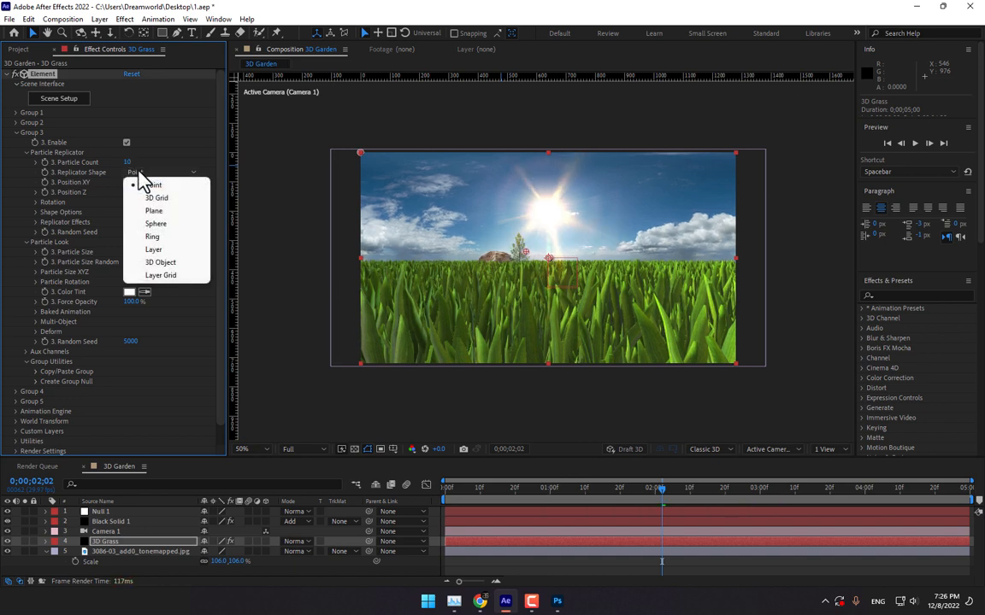
pyautogui.click(162, 211)
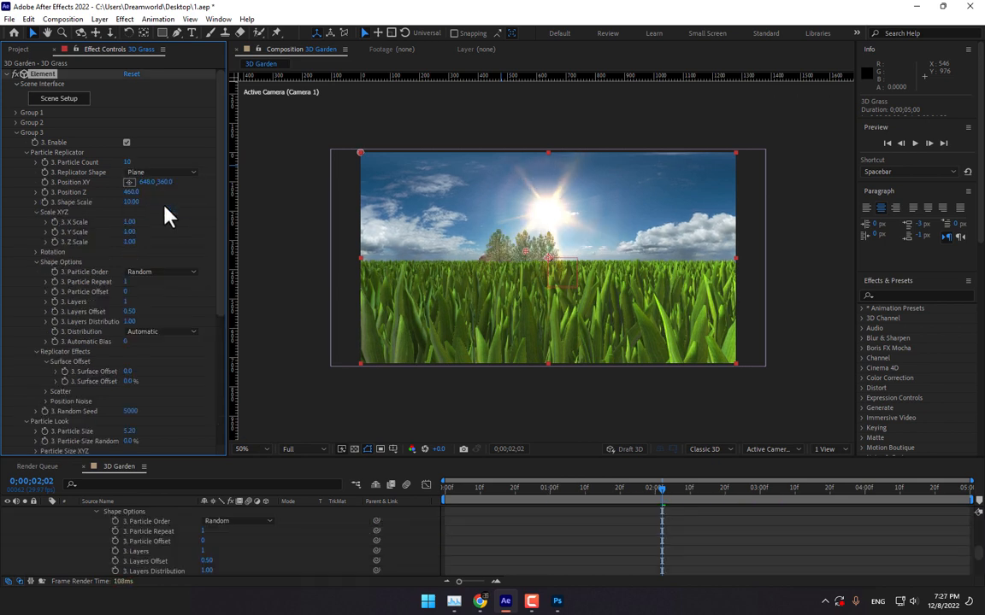
pyautogui.moveTo(130, 201); pyautogui.dragTo(336, 194)
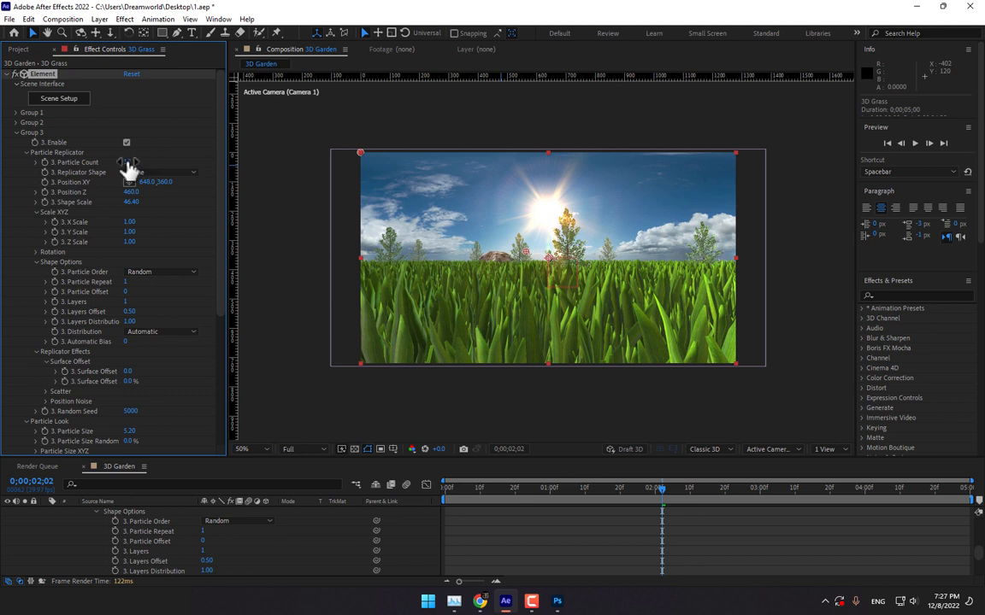
pyautogui.moveTo(132, 162); pyautogui.dragTo(132, 162)
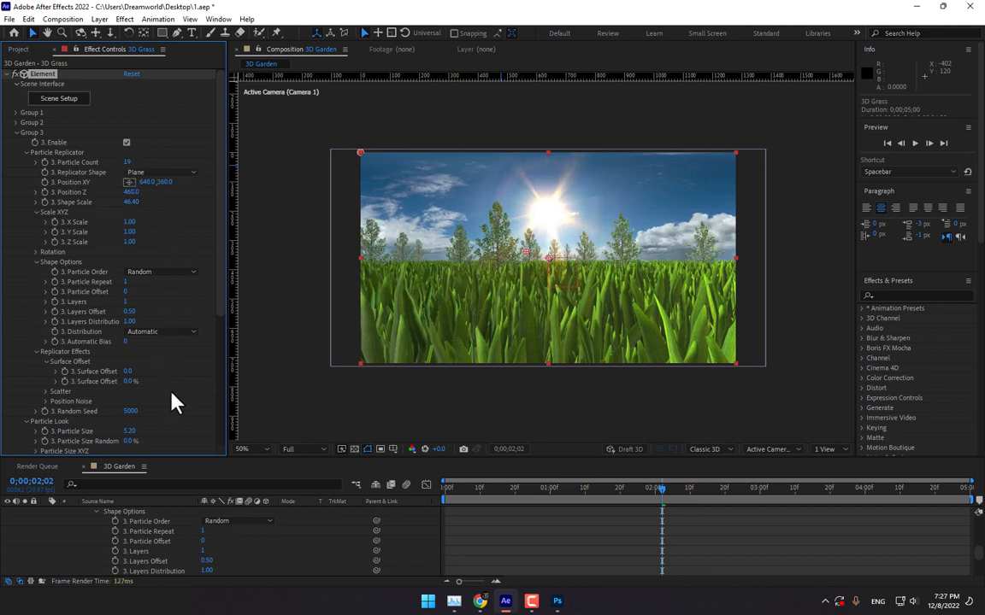
# Set Group 3's Particle Size Random to 100% and its Particle Count to 14.
pyautogui.scroll(-2, 163, 400)
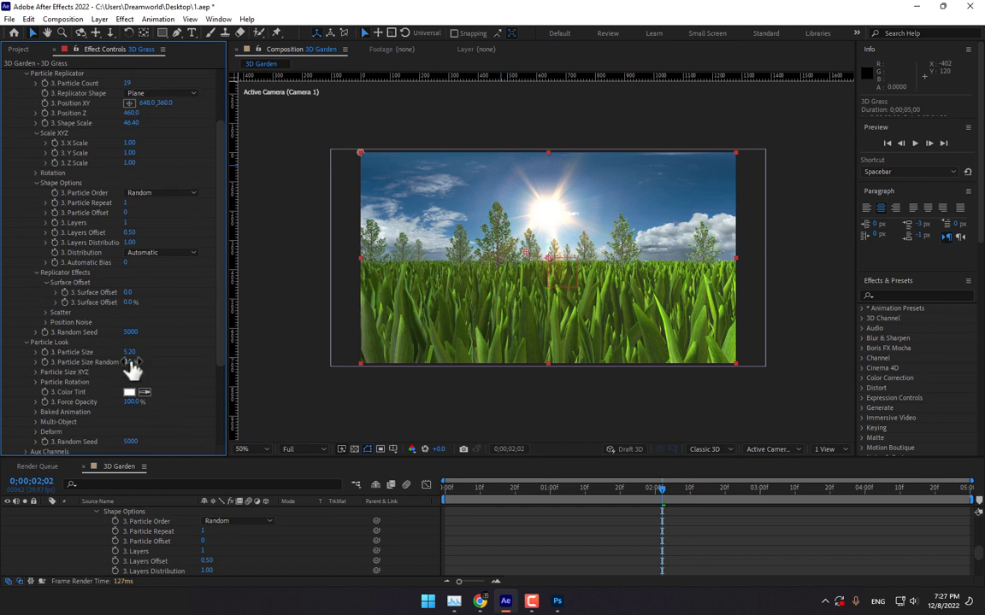
pyautogui.moveTo(132, 366); pyautogui.dragTo(176, 358)
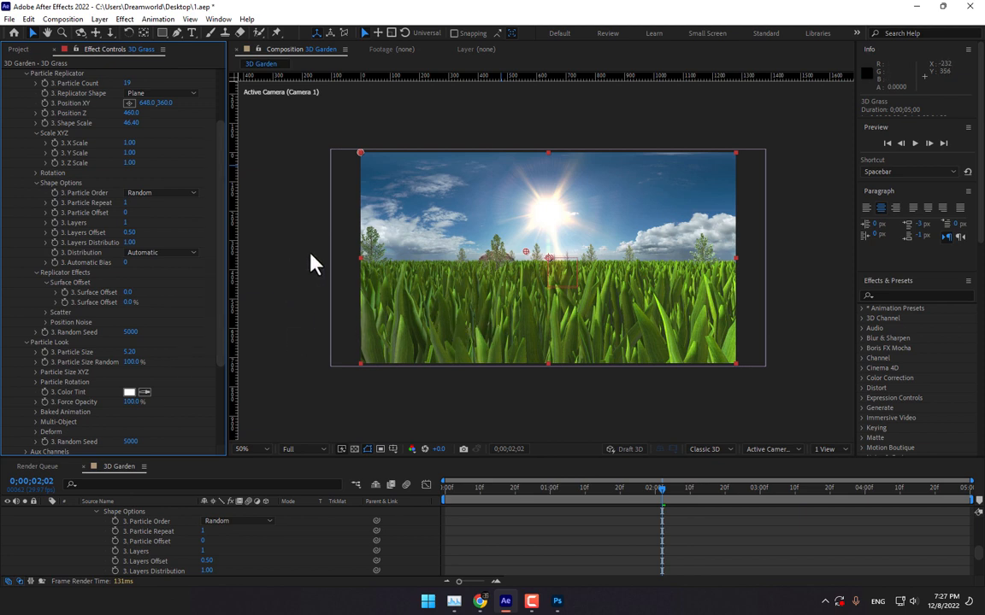
pyautogui.scroll(1, 186, 336)
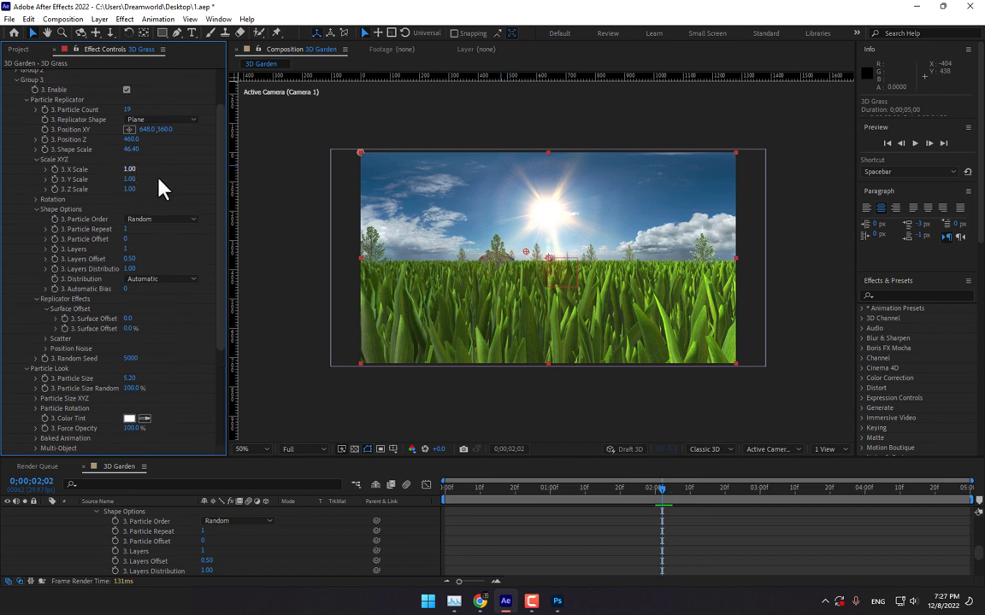
pyautogui.moveTo(128, 110); pyautogui.dragTo(127, 110)
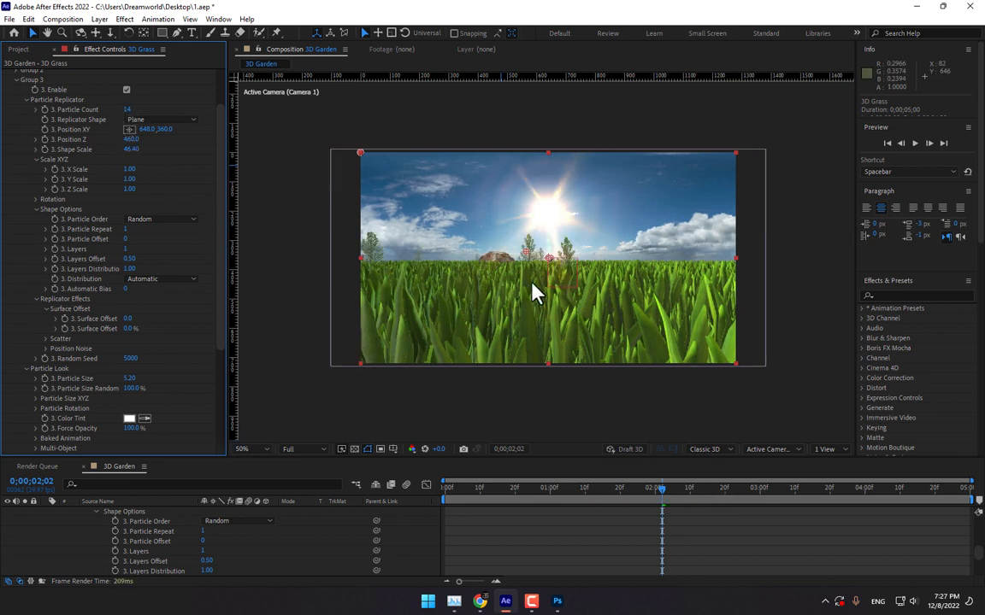
# Nudge the camera vertically to position 385.6, 245.2, -652.8 and collapse the 3D Grass layer's properties.
pyautogui.click(96, 33)
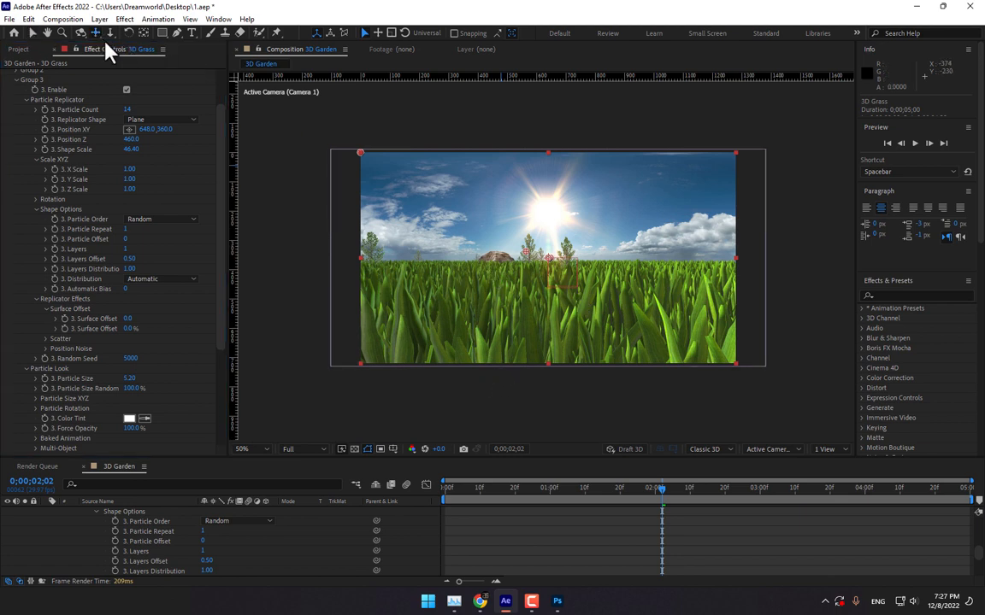
pyautogui.moveTo(501, 237); pyautogui.dragTo(501, 240)
pyautogui.scroll(10, 256, 539)
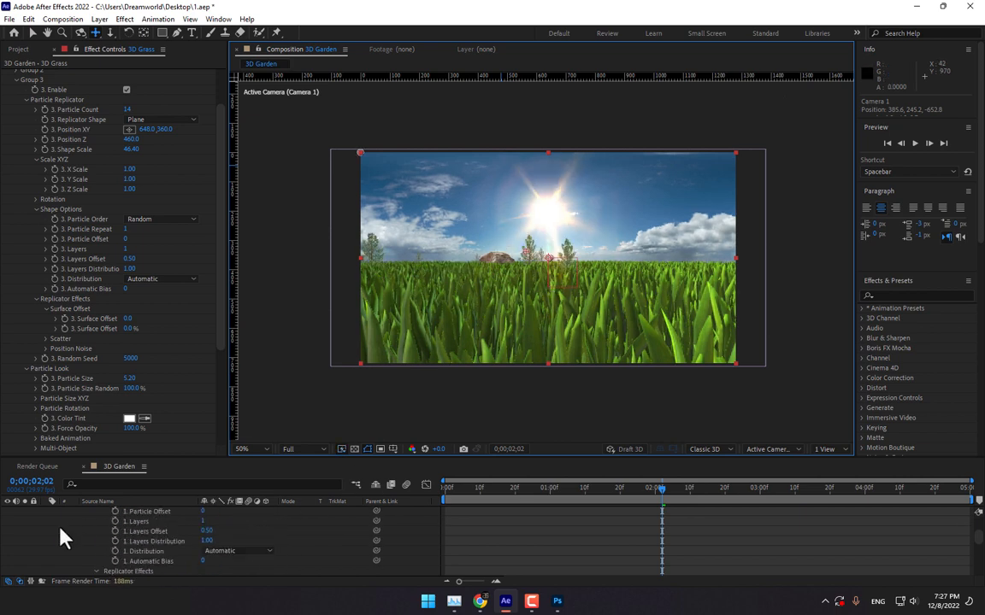
pyautogui.scroll(10, 60, 528)
pyautogui.click(45, 542)
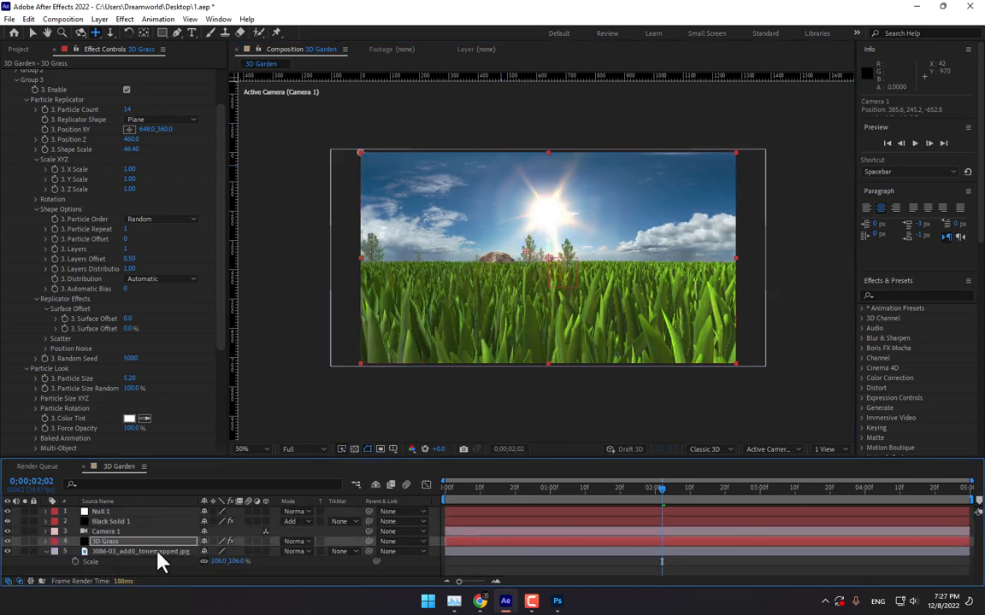
# Parent Camera 1 to the Null 1 layer and select the null.
pyautogui.click(331, 532)
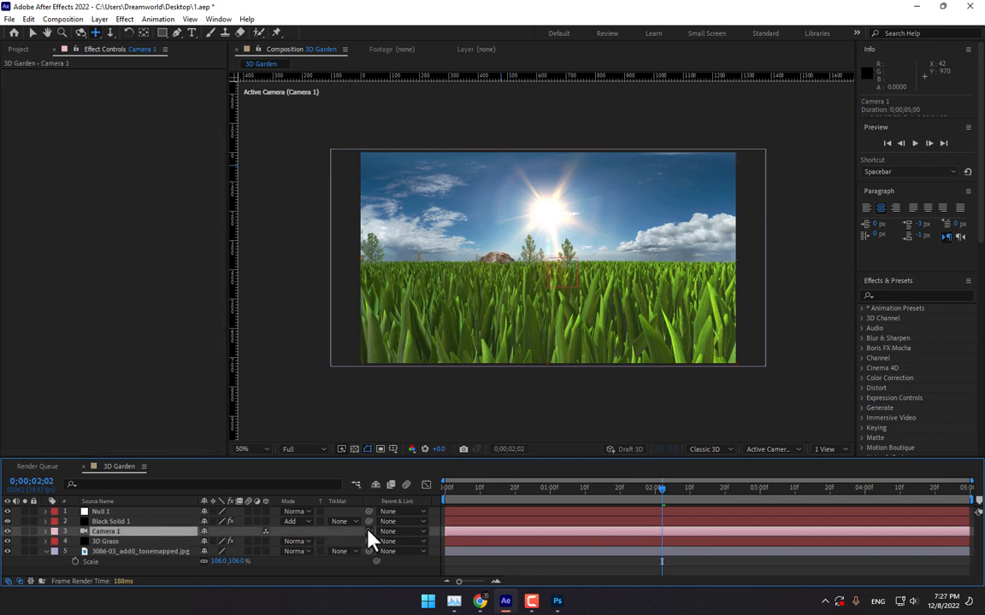
pyautogui.moveTo(369, 532); pyautogui.dragTo(107, 513)
pyautogui.click(110, 512)
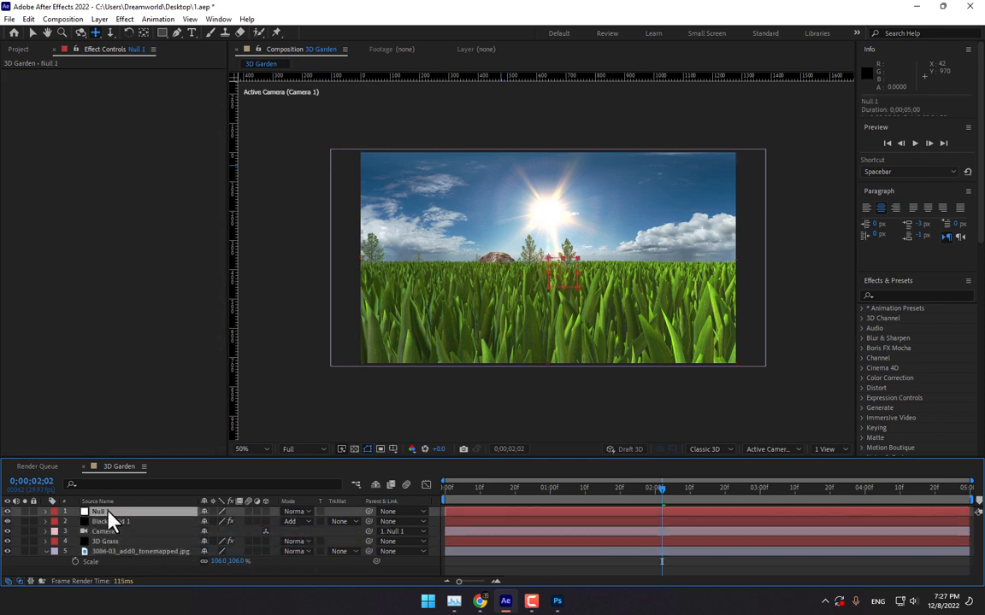
# Find the Separate XYZ Position animation preset and apply it to Null 1.
pyautogui.click(893, 295)
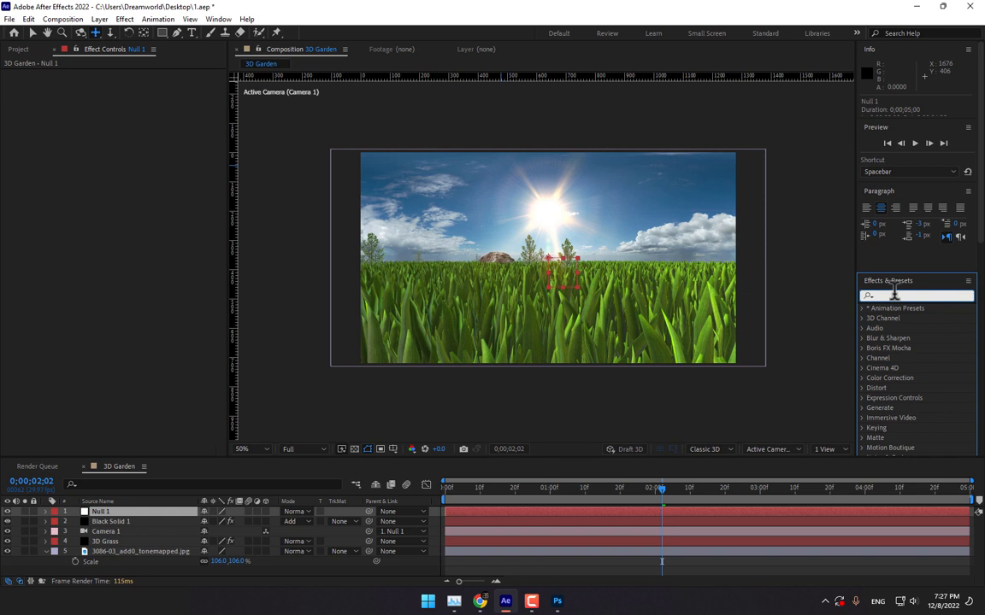
pyautogui.write('separ')
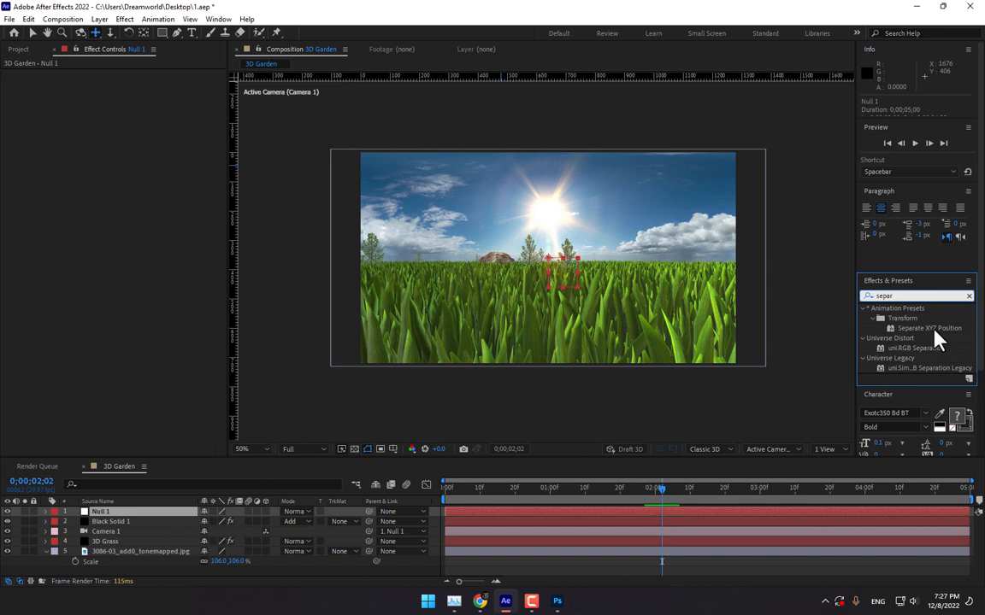
pyautogui.moveTo(934, 331); pyautogui.dragTo(111, 514)
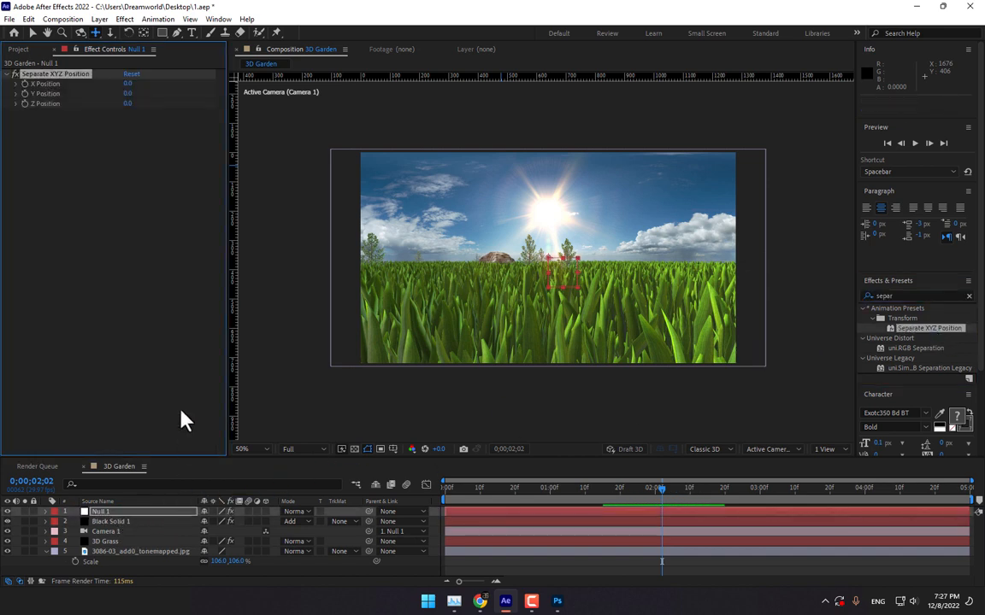
# Keyframe Null 1's X, Y and Z Position at 0;00;00;00, save the project and move the current time to 0;00;04;00.
pyautogui.press('v')
pyautogui.moveTo(468, 490); pyautogui.dragTo(375, 491)
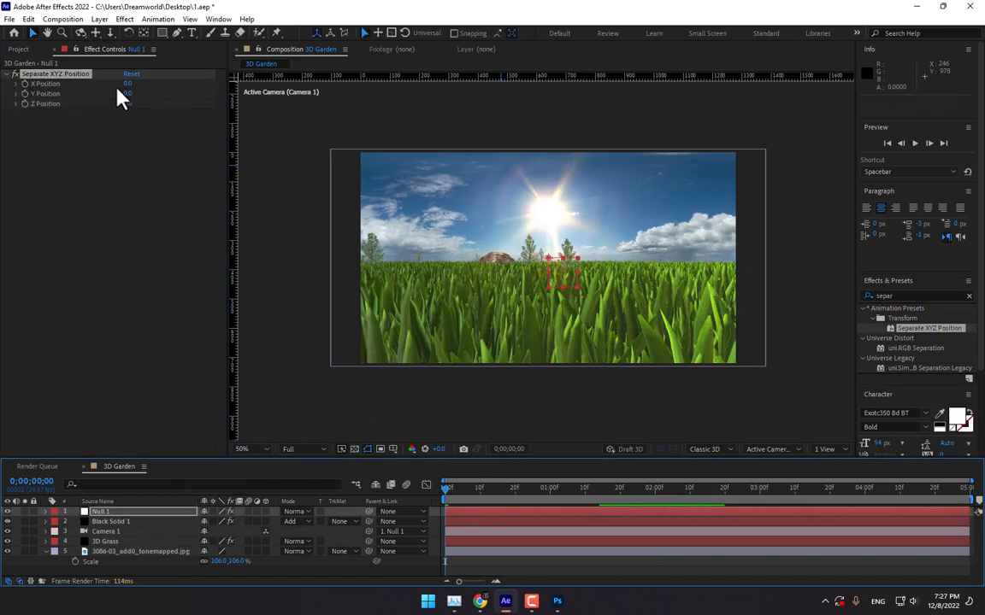
pyautogui.click(23, 139)
pyautogui.hotkey('ctrl', 's')
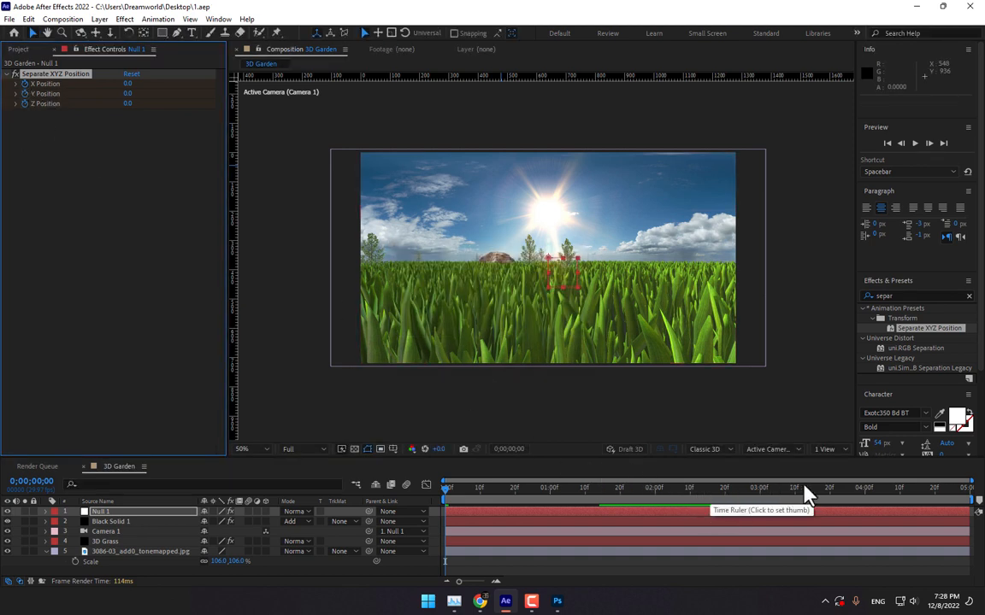
pyautogui.click(865, 494)
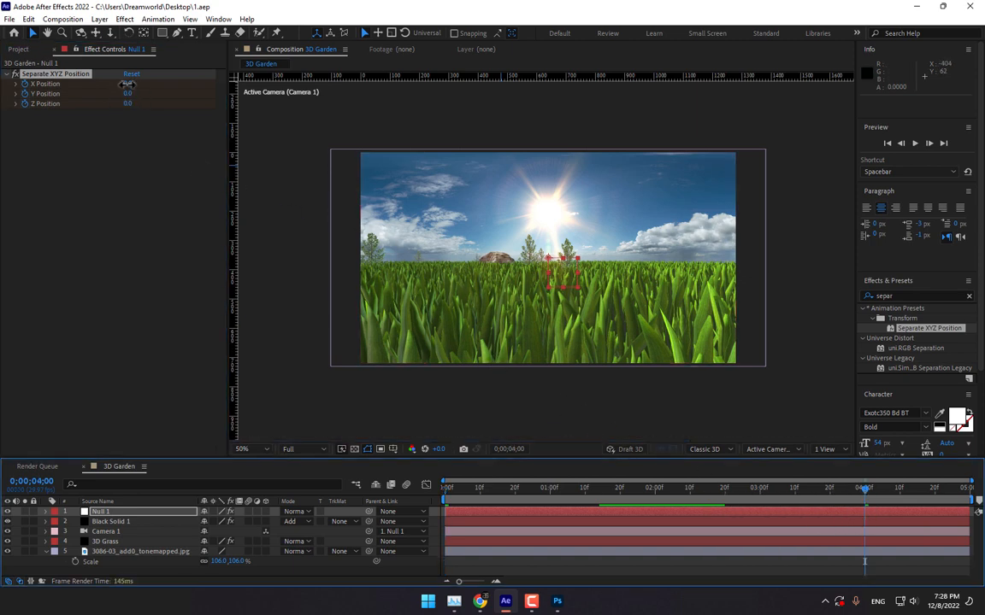
pyautogui.moveTo(127, 84); pyautogui.dragTo(134, 93)
pyautogui.hotkey('ctrl', 'z')
pyautogui.hotkey('ctrl', 'z')
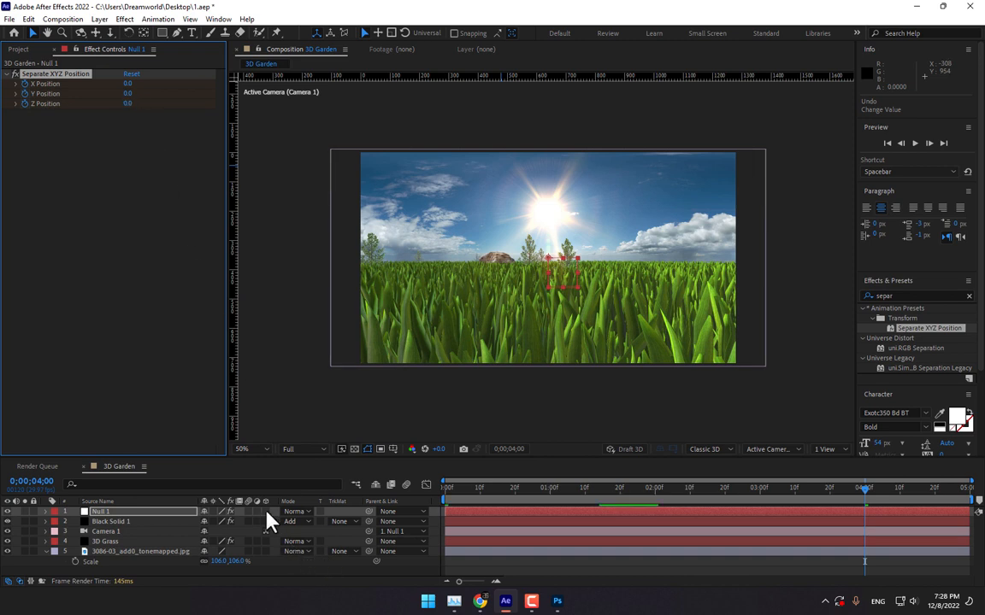
# Make Null 1 a 3D layer and, at 0;00;04;00, set its X, Y and Z Position to 215, 19 and 910.
pyautogui.click(265, 511)
pyautogui.moveTo(128, 104); pyautogui.dragTo(253, 79)
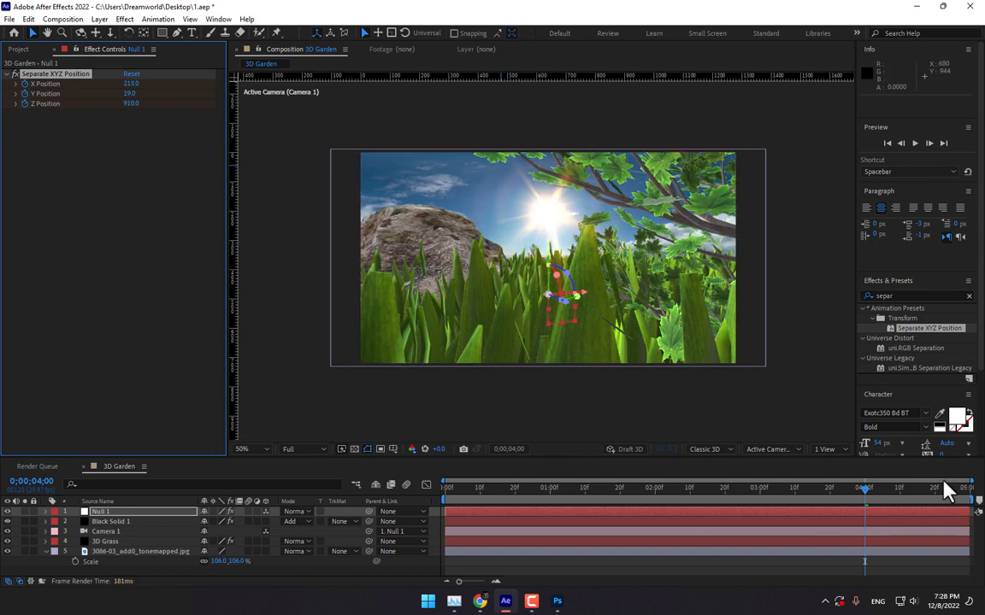
pyautogui.moveTo(922, 503); pyautogui.dragTo(975, 501)
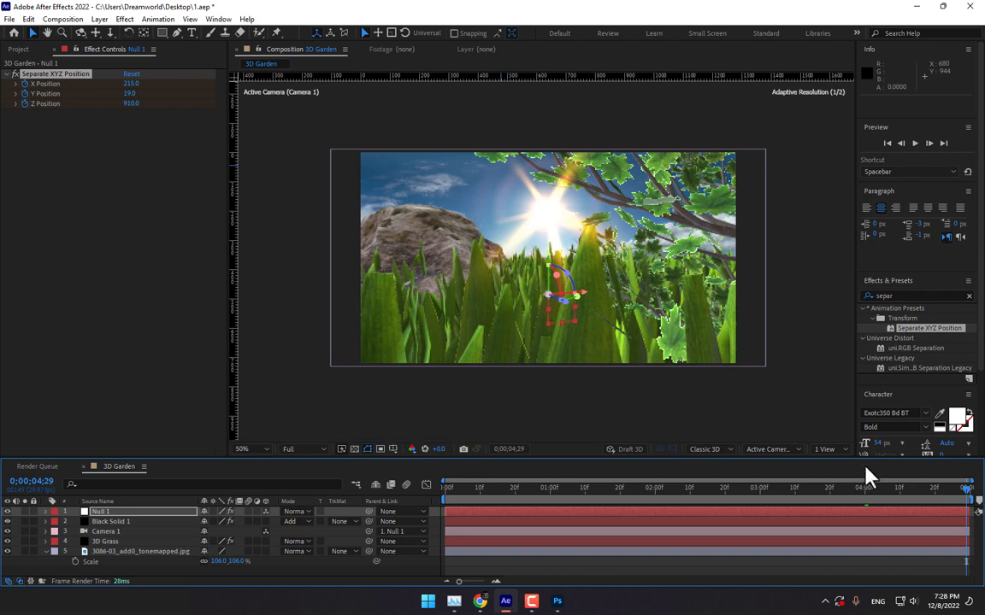
# At 0;00;04;29, set Null 1's X Position to 214 and Y Position to -18, and scrub through the camera move.
pyautogui.moveTo(131, 83); pyautogui.dragTo(105, 95)
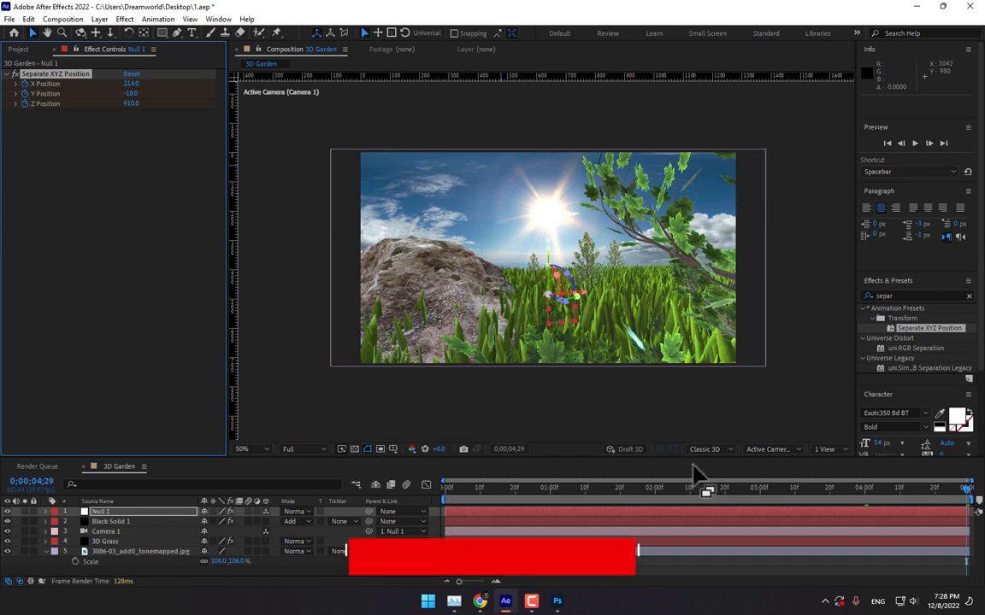
pyautogui.moveTo(451, 492); pyautogui.dragTo(866, 489)
# Reveal Null 1's keyframes and apply Easy Ease to the position keyframes at 0;00;03;10 and 0;00;04;29.
pyautogui.moveTo(889, 500); pyautogui.dragTo(793, 554)
pyautogui.press('u')
pyautogui.rightClick(793, 553)
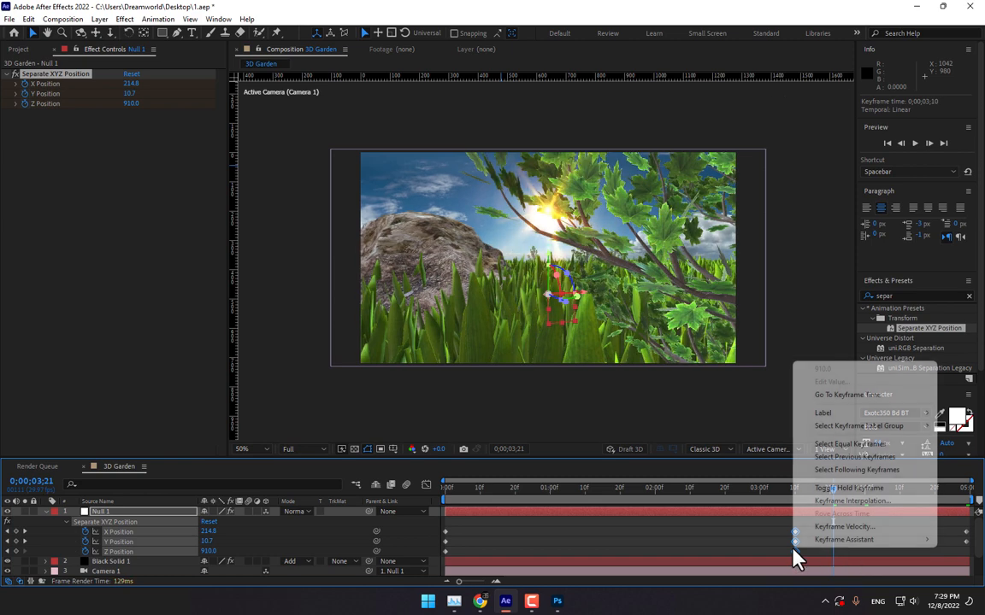
pyautogui.moveTo(828, 548)
pyautogui.click(587, 418)
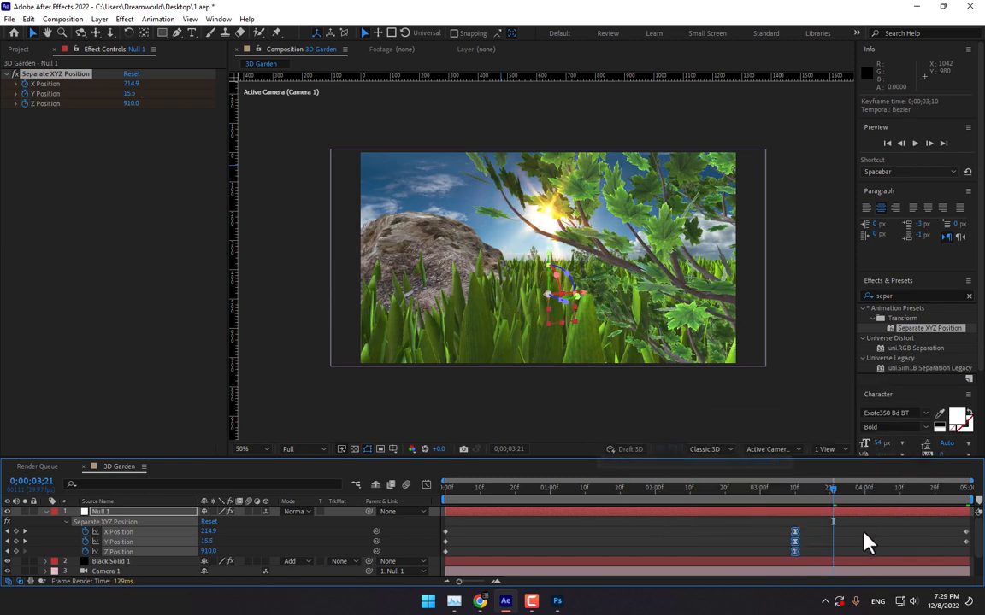
pyautogui.moveTo(963, 540); pyautogui.dragTo(971, 547)
pyautogui.rightClick(970, 552)
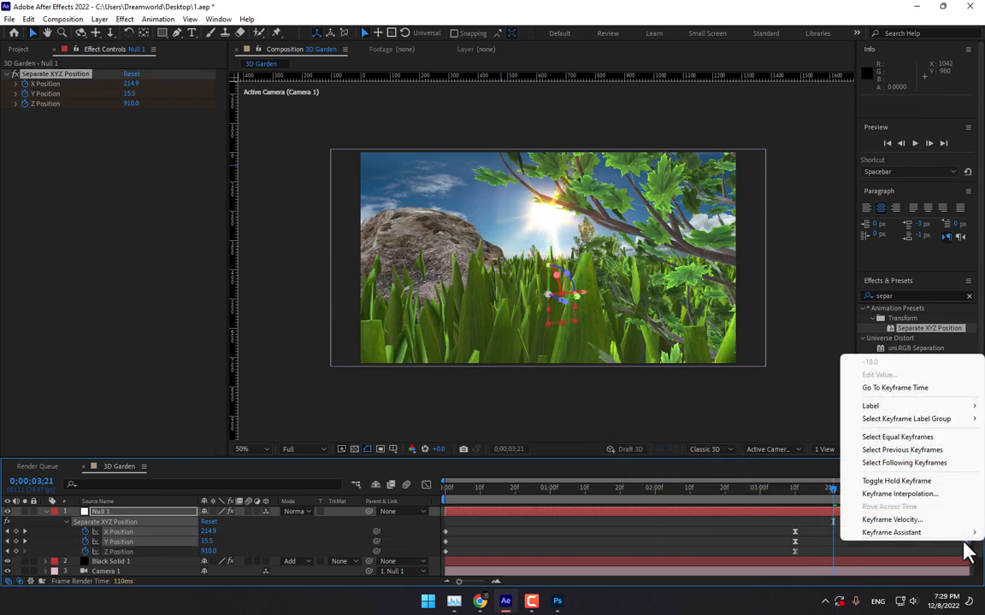
pyautogui.moveTo(917, 536)
pyautogui.click(722, 455)
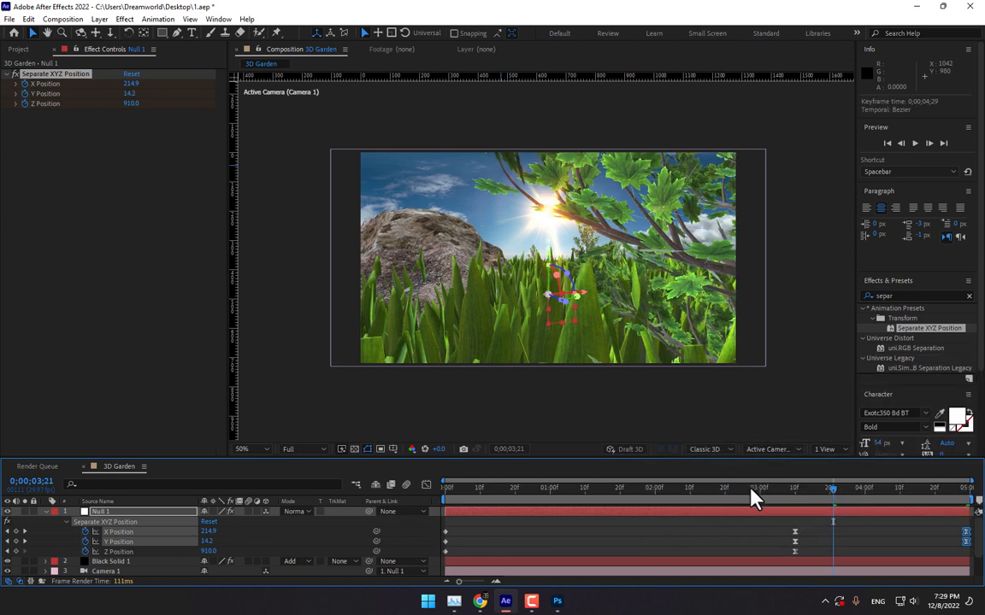
# Return to 0;00;00;00 and turn on motion blur for the composition and its layers.
pyautogui.moveTo(751, 494); pyautogui.dragTo(239, 510)
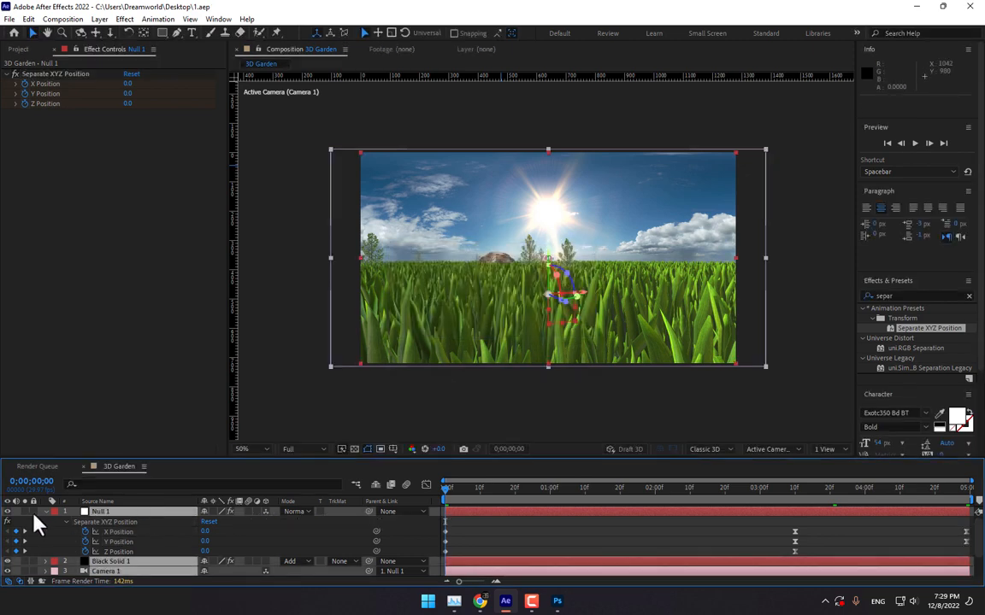
pyautogui.hotkey('ctrl', 'a')
pyautogui.hotkey('ctrl', '`')
pyautogui.click(248, 514)
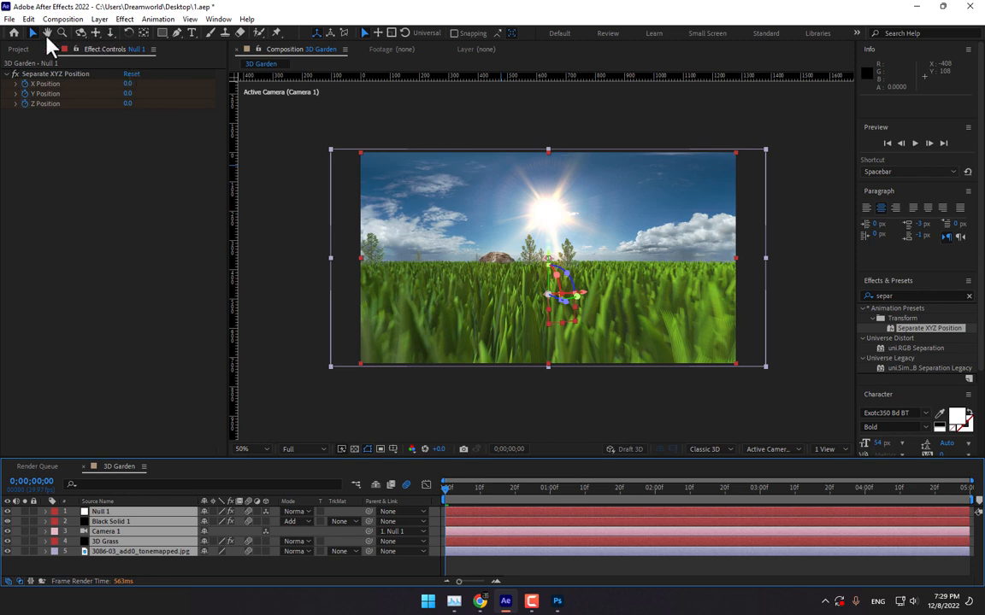
# Fit the composition in the viewer and set the Knoll Light Factory flare's Angle on Black Solid 1 to 37°.
pyautogui.click(18, 49)
pyautogui.click(254, 453)
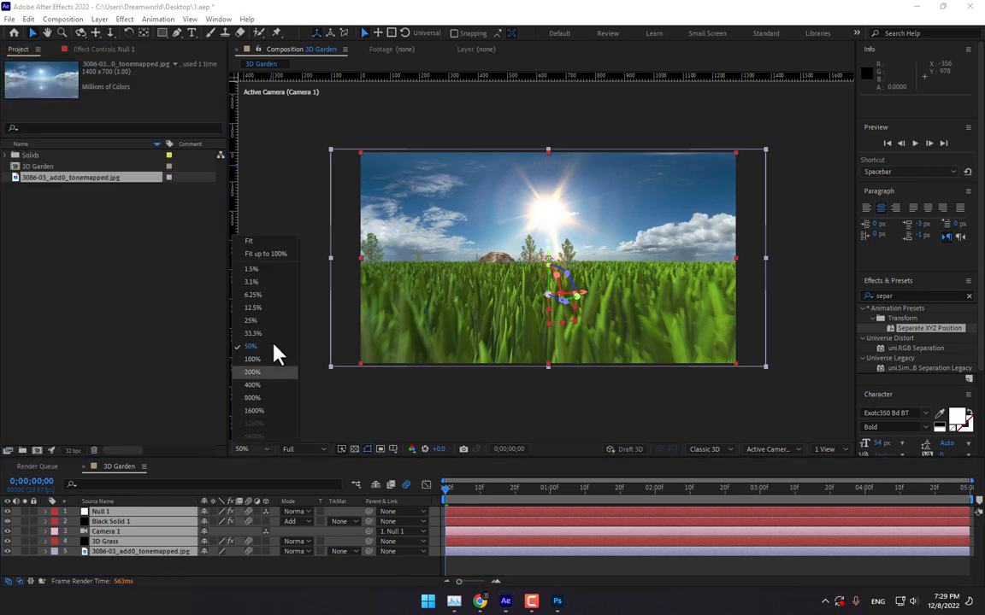
pyautogui.click(247, 241)
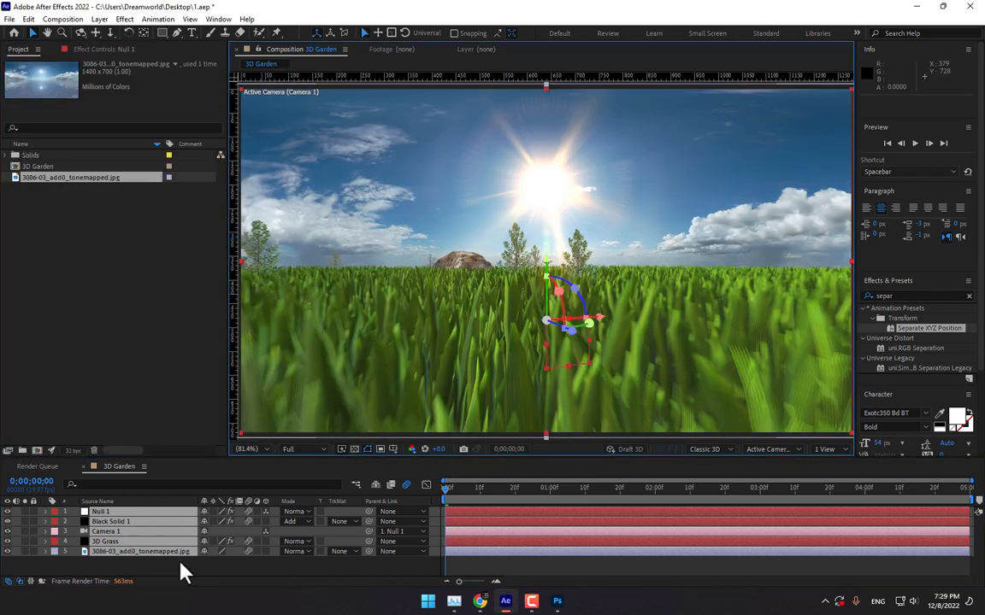
pyautogui.click(145, 521)
pyautogui.click(124, 50)
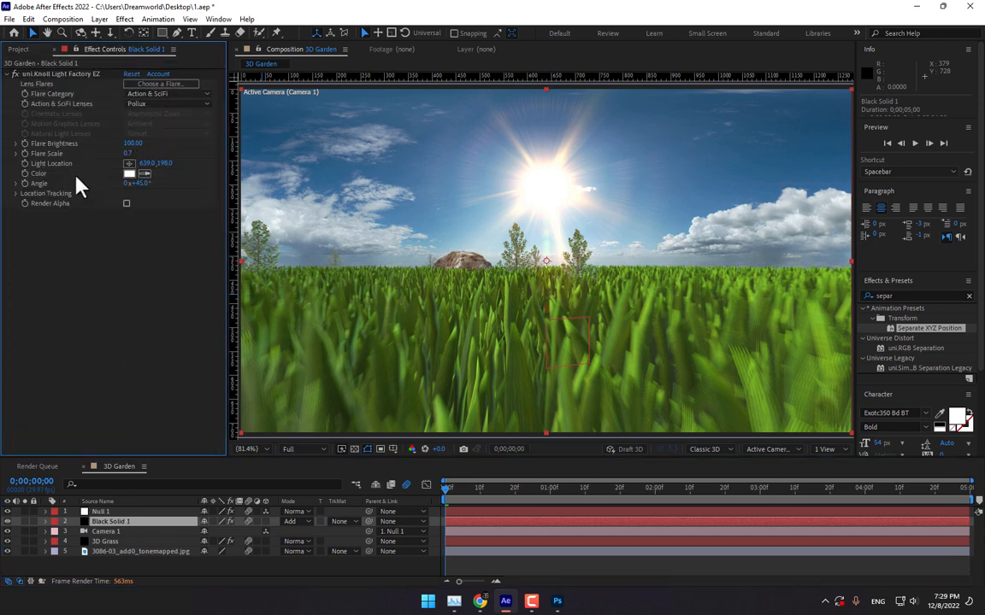
pyautogui.moveTo(150, 183); pyautogui.dragTo(320, 362)
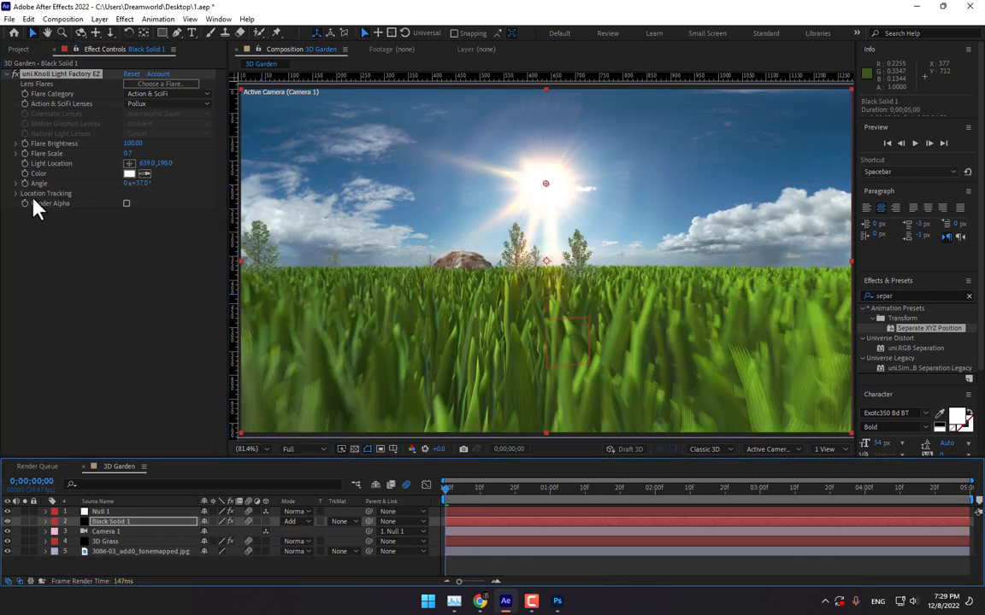
pyautogui.click(24, 184)
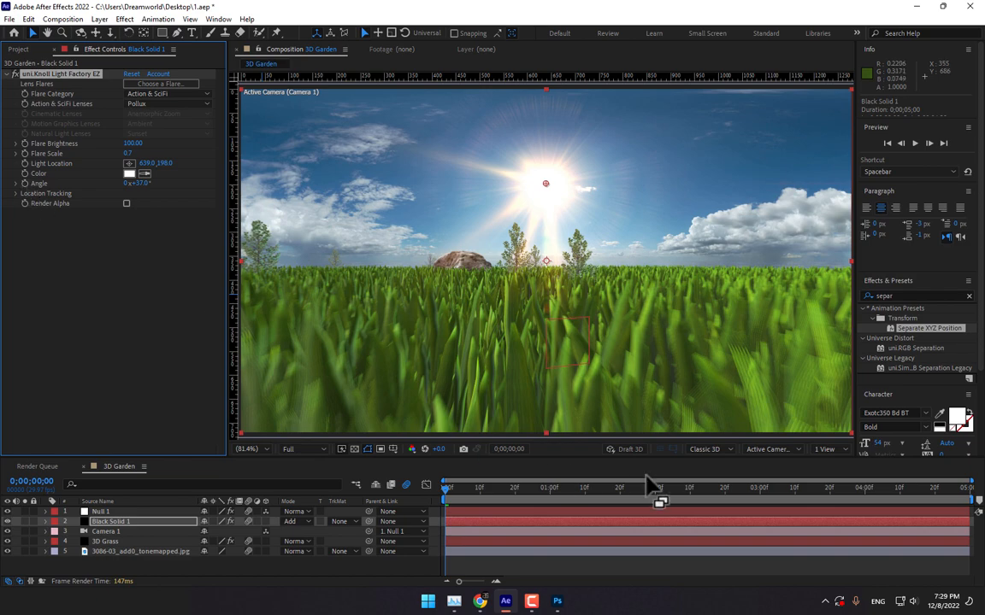
# Start keyframing the flare's Angle at 0;00;01;11 and set it to 46.4° at 0;00;02;12.
pyautogui.moveTo(798, 495); pyautogui.dragTo(589, 501)
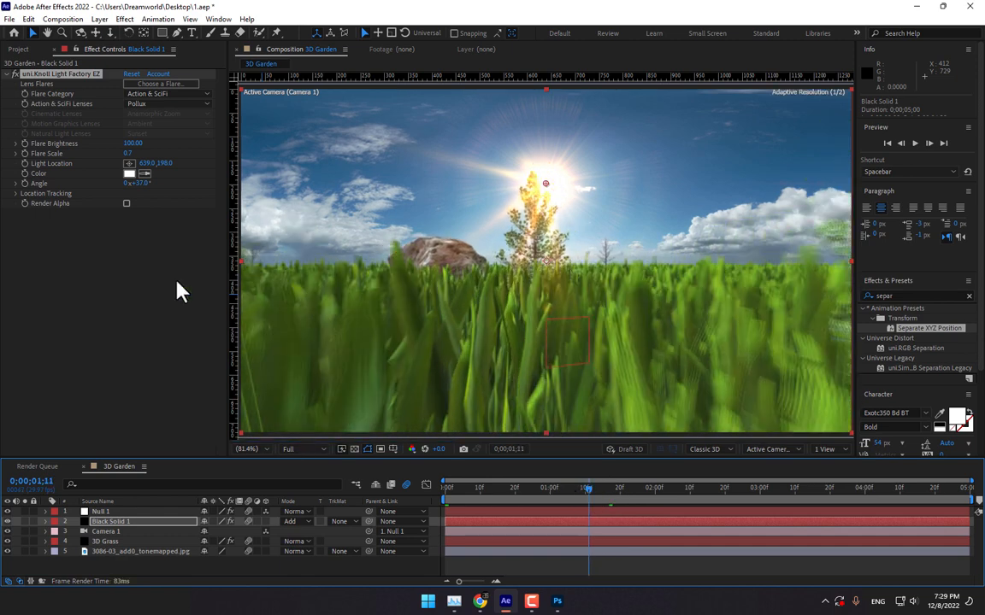
pyautogui.click(23, 184)
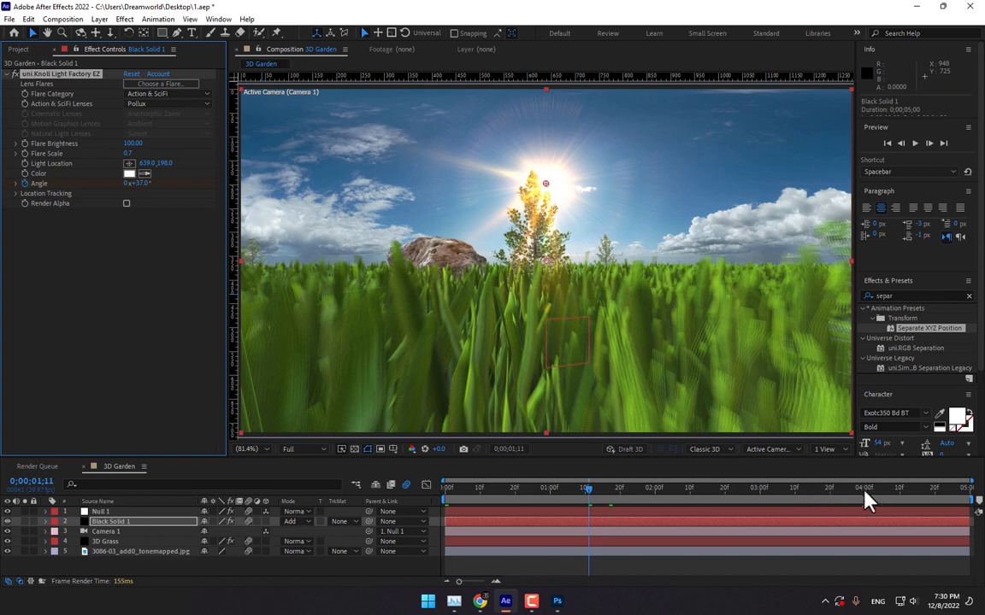
pyautogui.moveTo(865, 492); pyautogui.dragTo(696, 498)
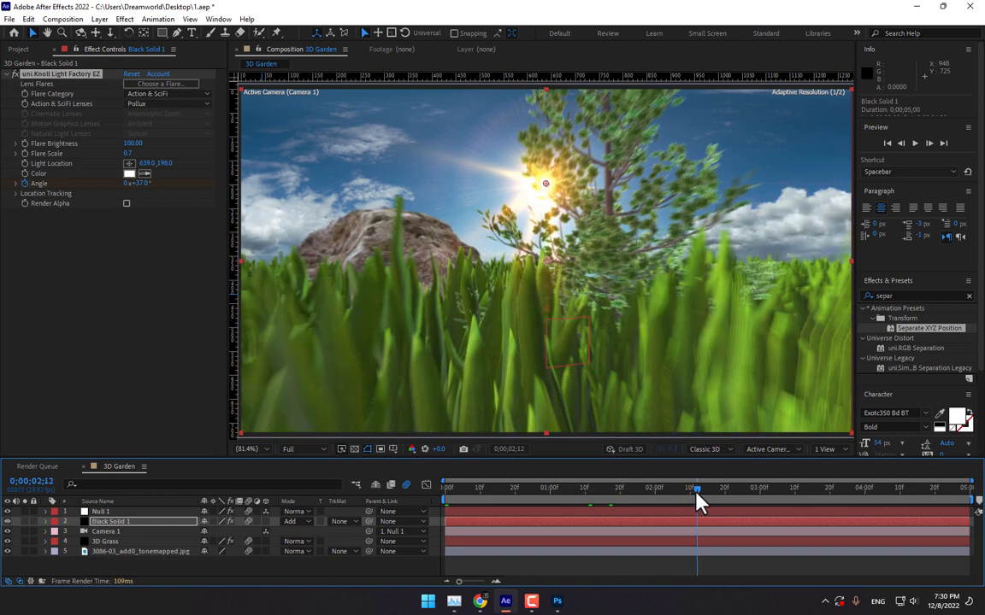
pyautogui.moveTo(143, 184); pyautogui.dragTo(197, 180)
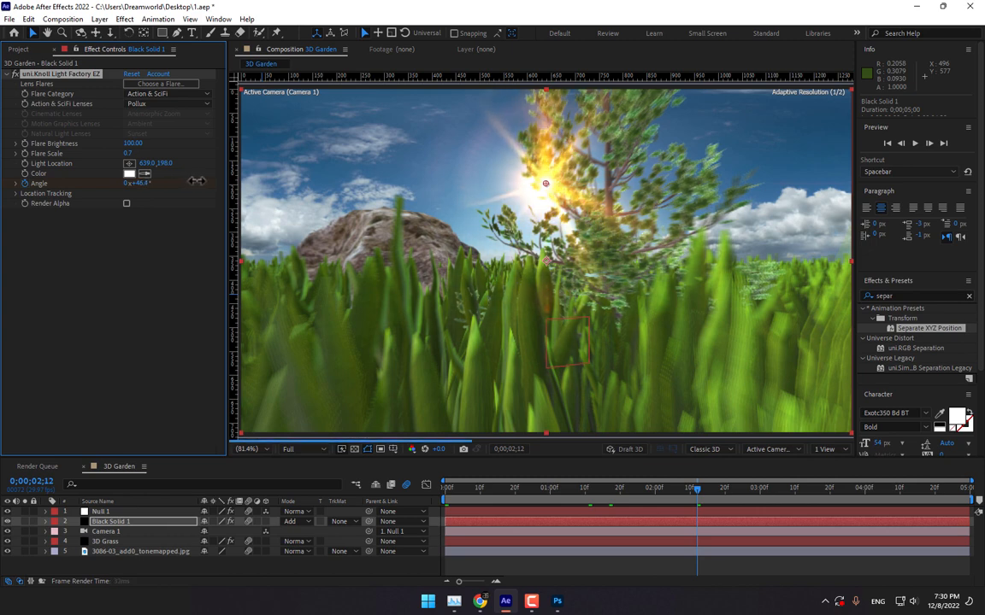
# Set the flare's Angle to 48.8° at 0;00;02;24 and to 55.8° at 0;00;03;01.
pyautogui.moveTo(694, 494); pyautogui.dragTo(742, 490)
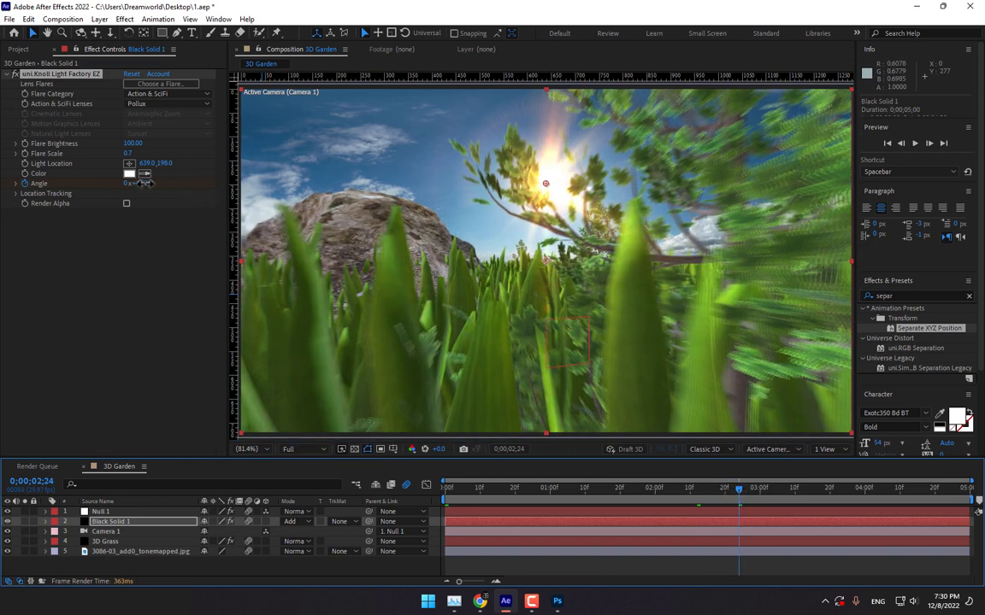
pyautogui.moveTo(143, 182); pyautogui.dragTo(152, 183)
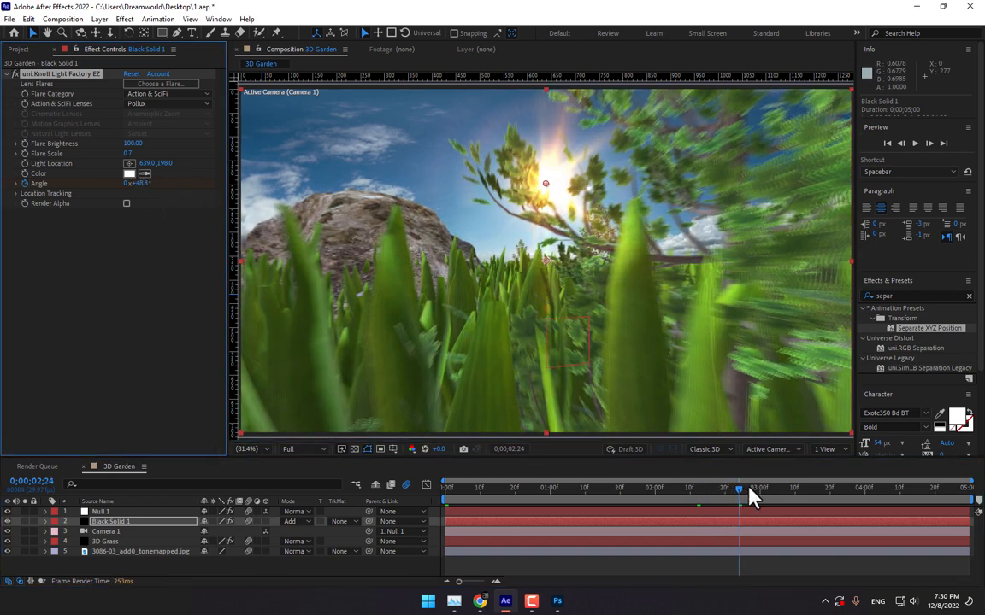
pyautogui.moveTo(749, 498); pyautogui.dragTo(766, 498)
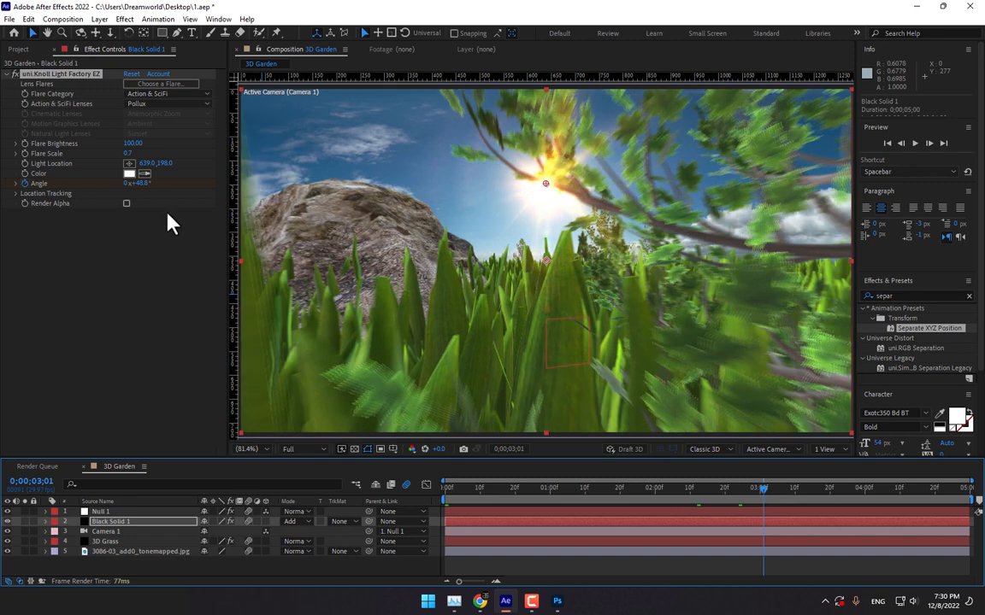
pyautogui.moveTo(131, 183); pyautogui.dragTo(186, 183)
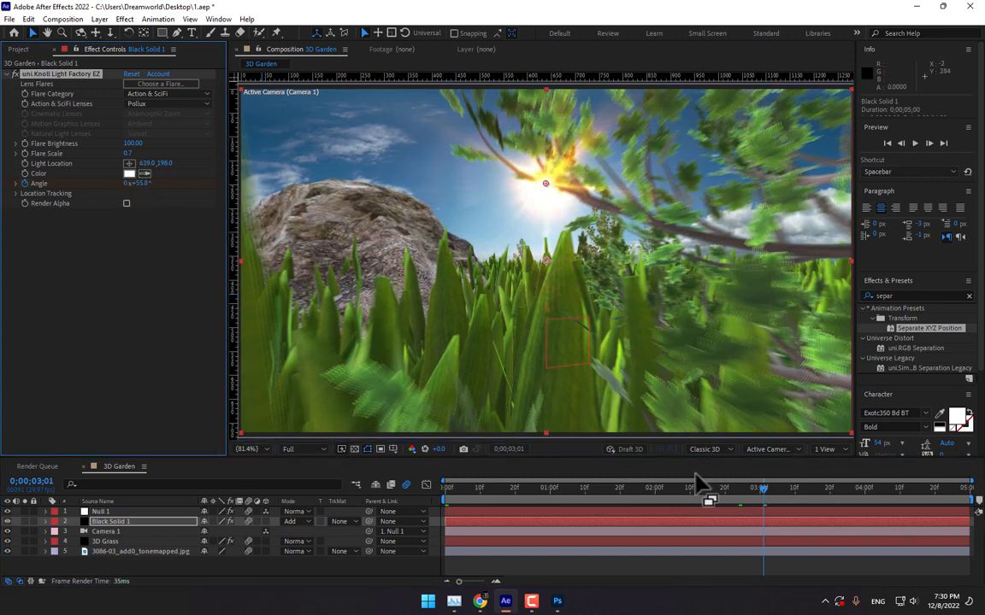
# Set the flare's Angle to 56.8° at 0;00;03;19 and increase it further at 0;00;04;11.
pyautogui.moveTo(769, 497); pyautogui.dragTo(828, 501)
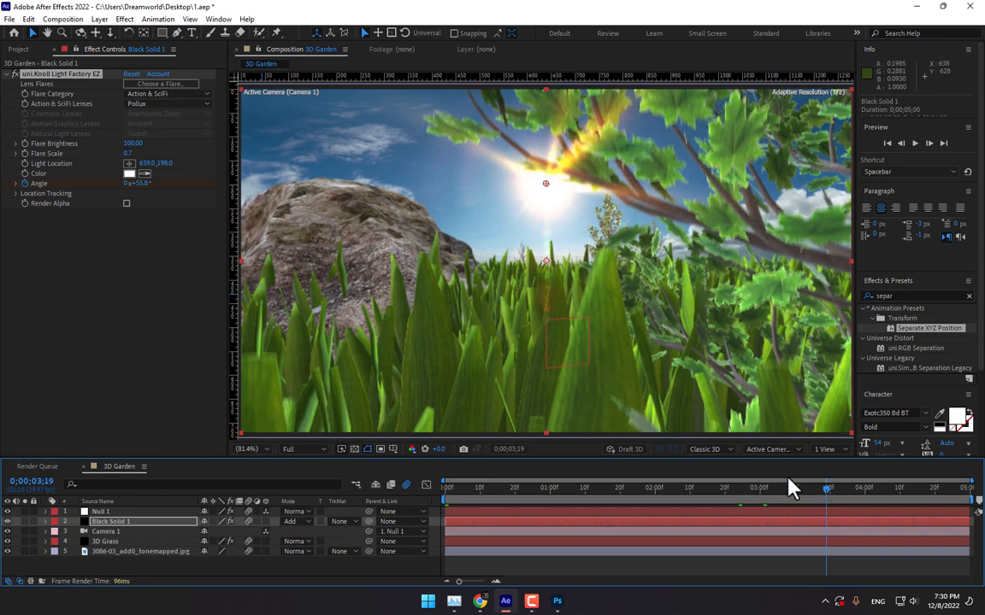
pyautogui.moveTo(145, 183); pyautogui.dragTo(147, 183)
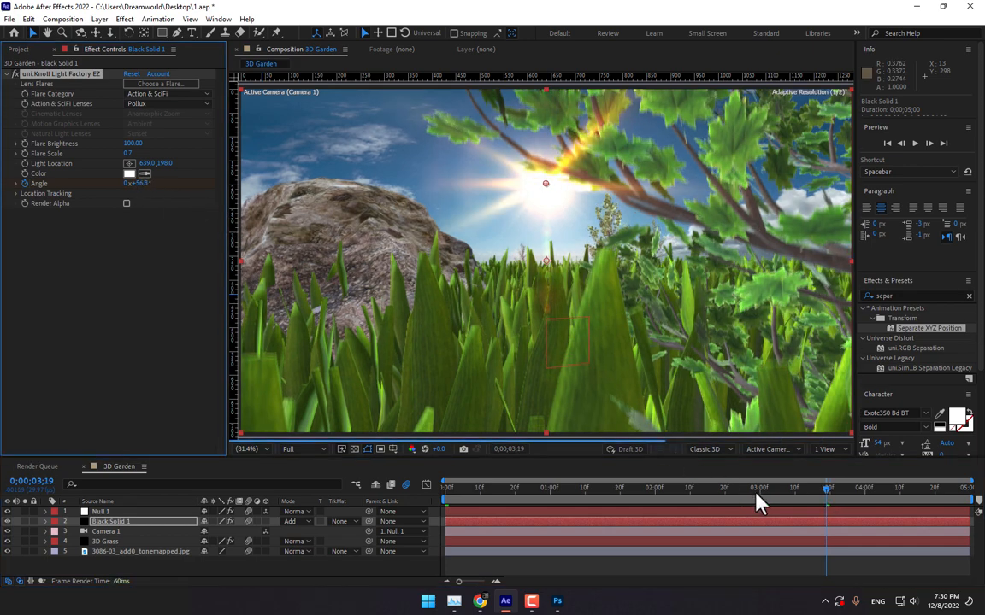
pyautogui.moveTo(824, 494); pyautogui.dragTo(907, 499)
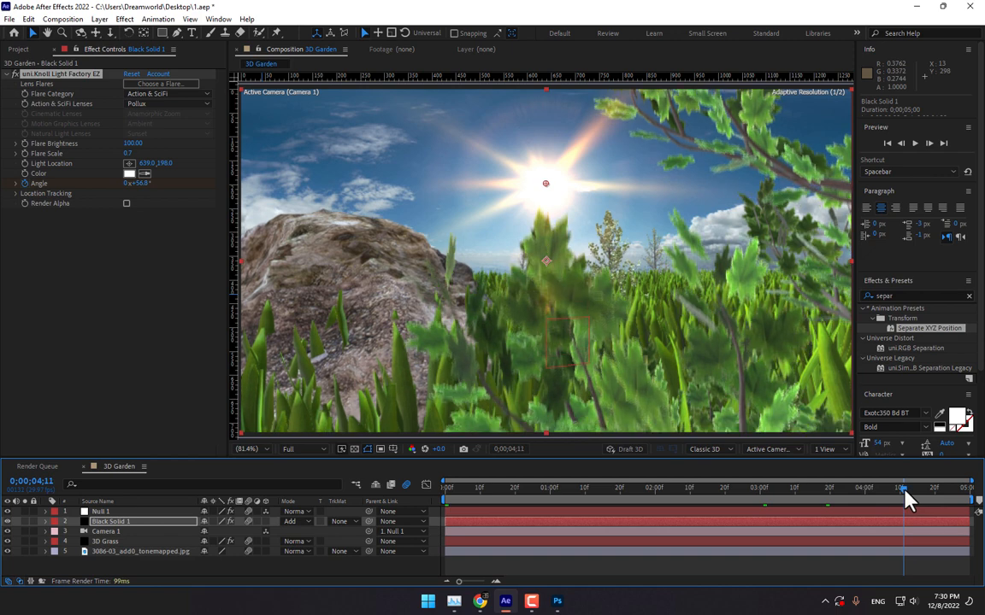
pyautogui.moveTo(153, 184); pyautogui.dragTo(218, 190)
pyautogui.moveTo(884, 488); pyautogui.dragTo(966, 502)
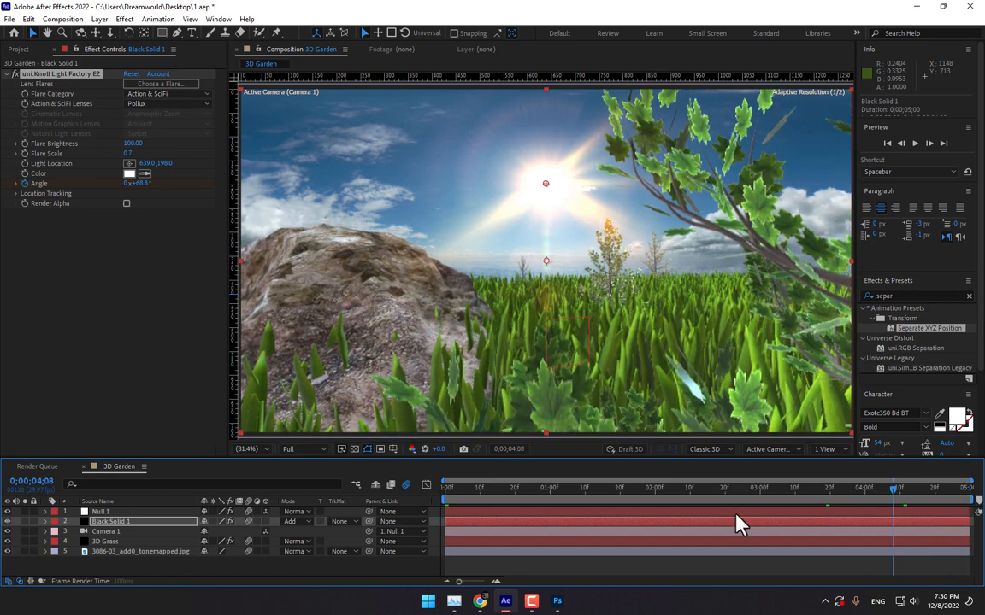
# Return to 0;00;00;00, enlarge the composition viewer and play a preview of the animation.
pyautogui.press('Home')
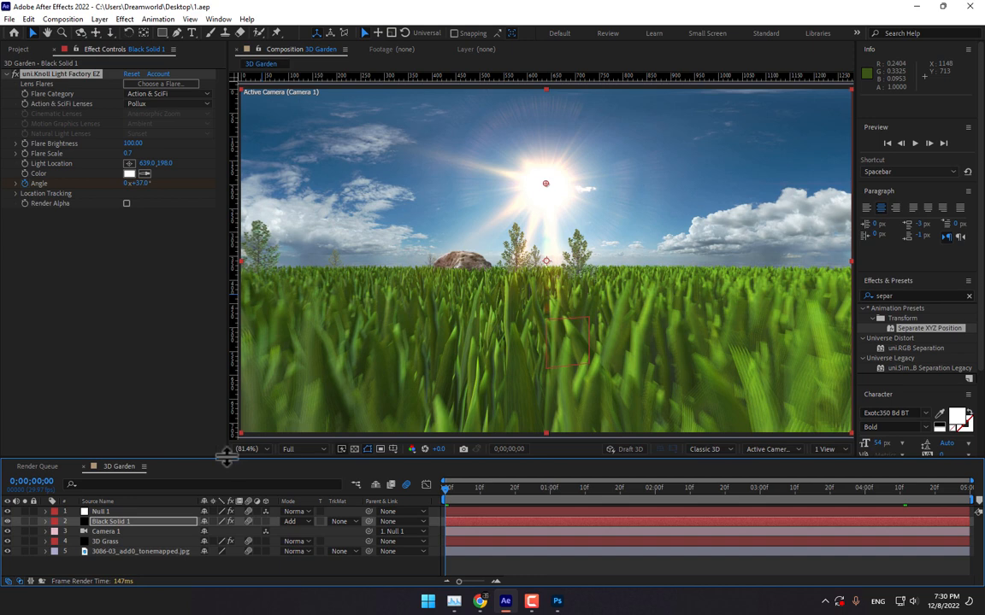
pyautogui.moveTo(228, 458); pyautogui.dragTo(188, 519)
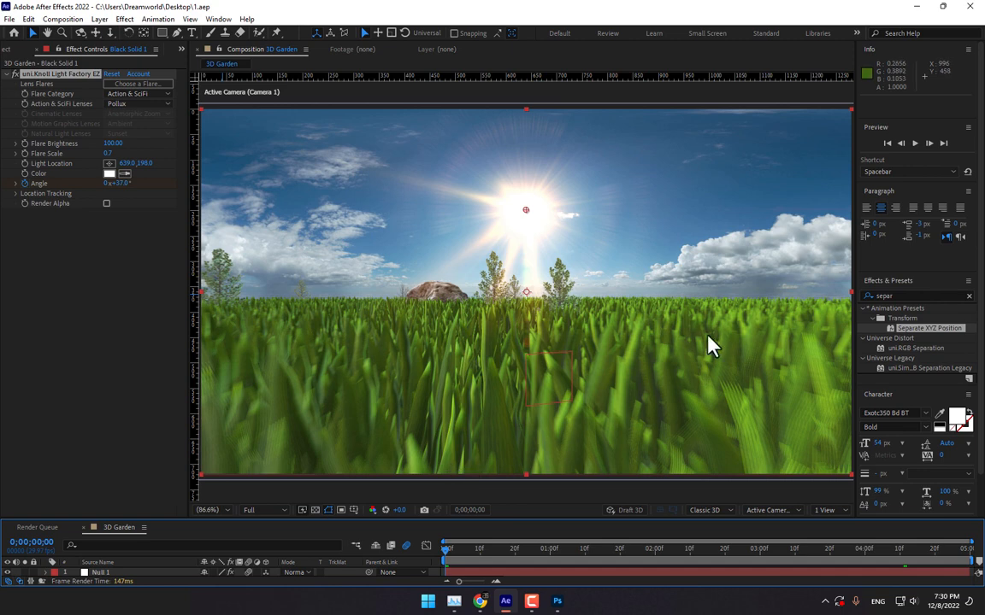
pyautogui.click(914, 143)
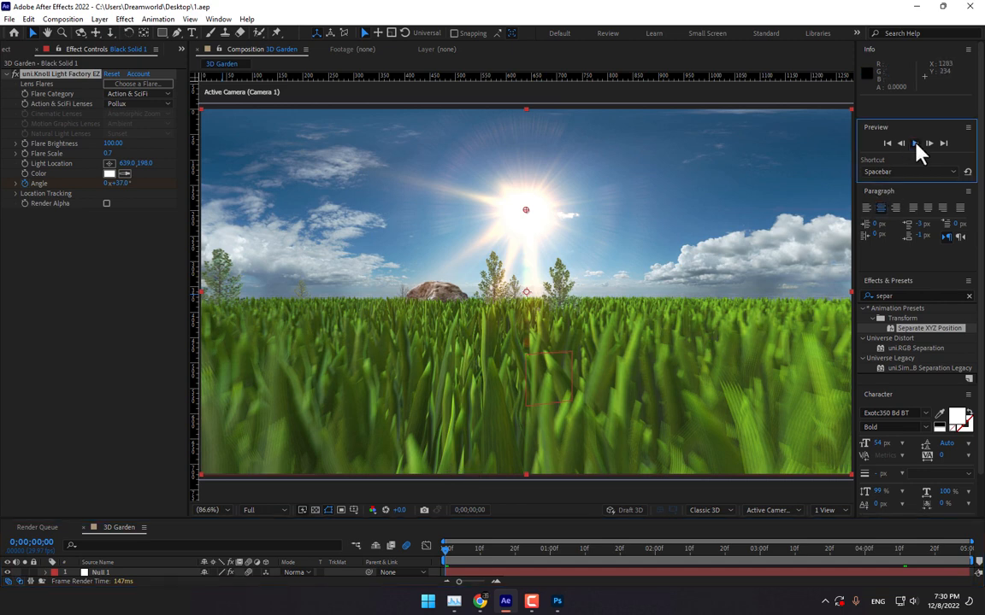